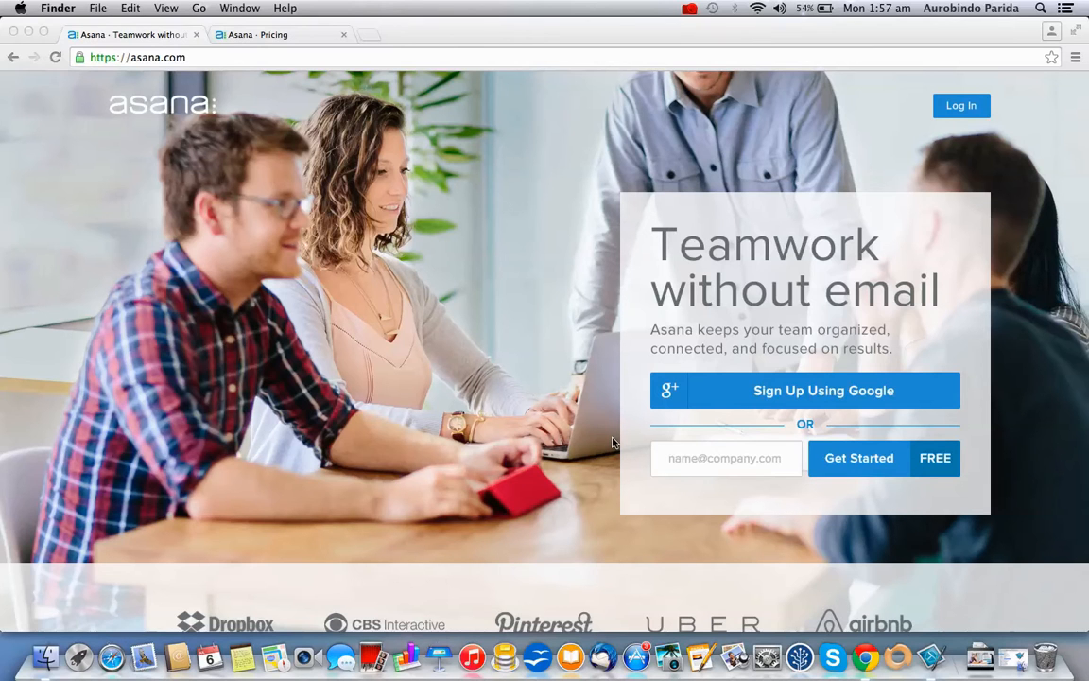
On the Asana sign-up page, start signing up with a Google account
click(761, 460)
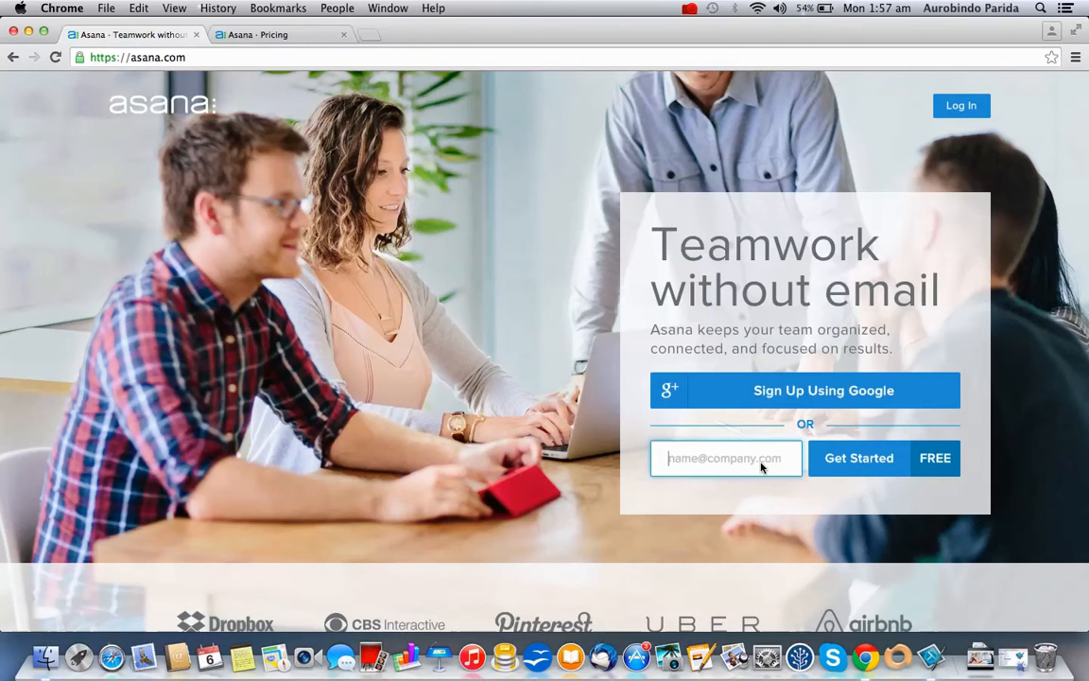
click(799, 395)
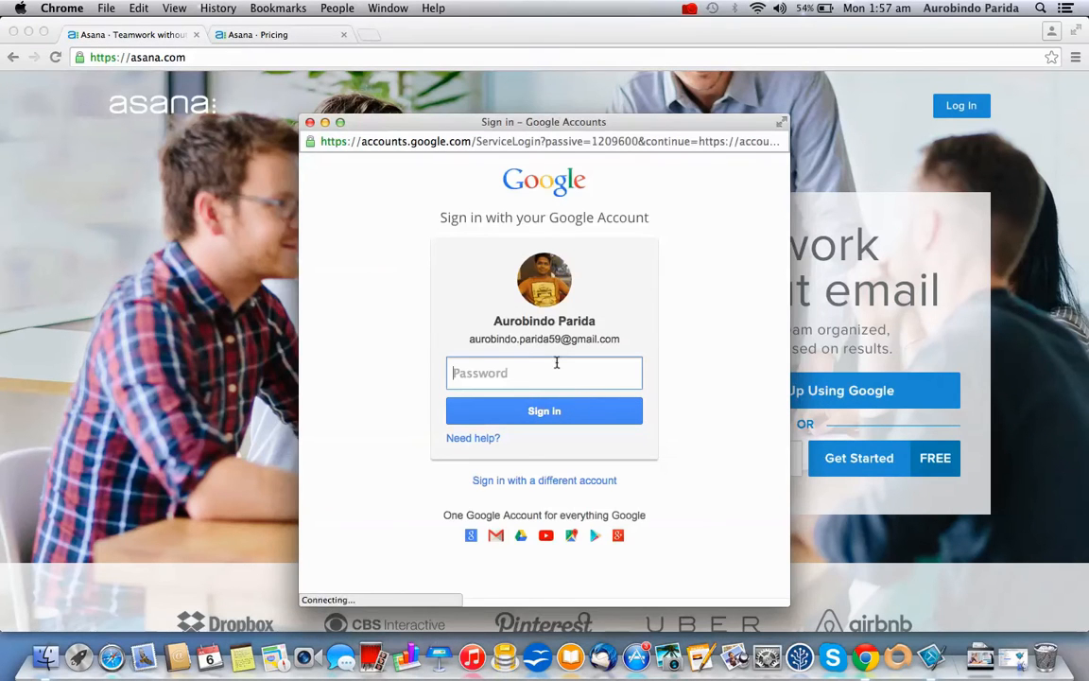
Sign in with the Google account password and bring up the Asana pricing page
text(••••••••••••••••)
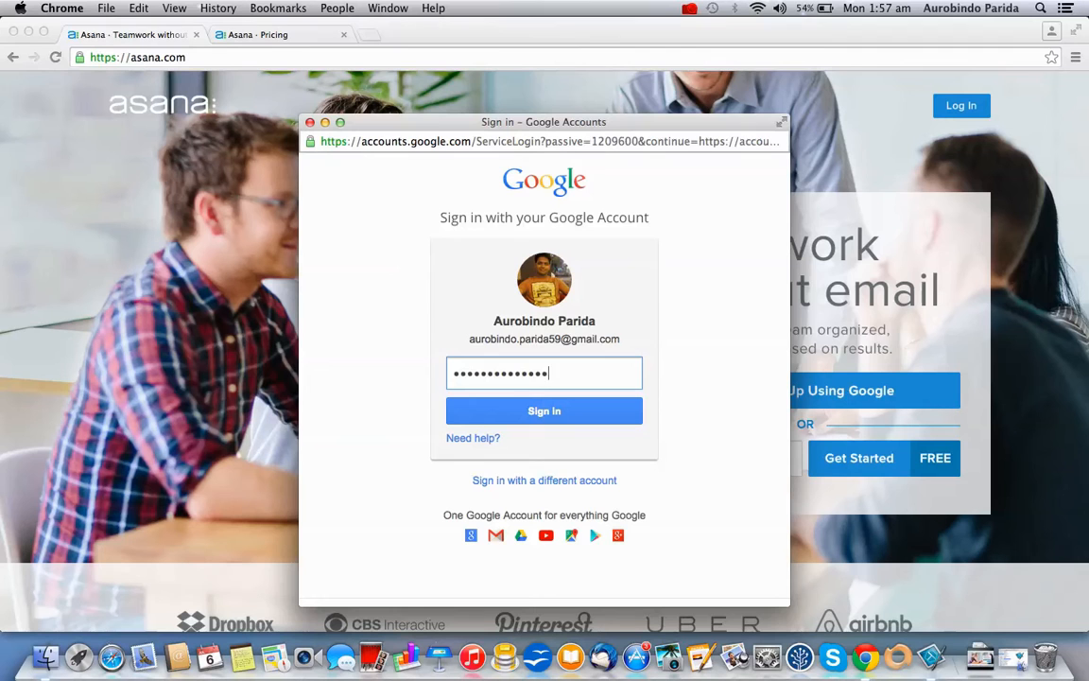
key(Return)
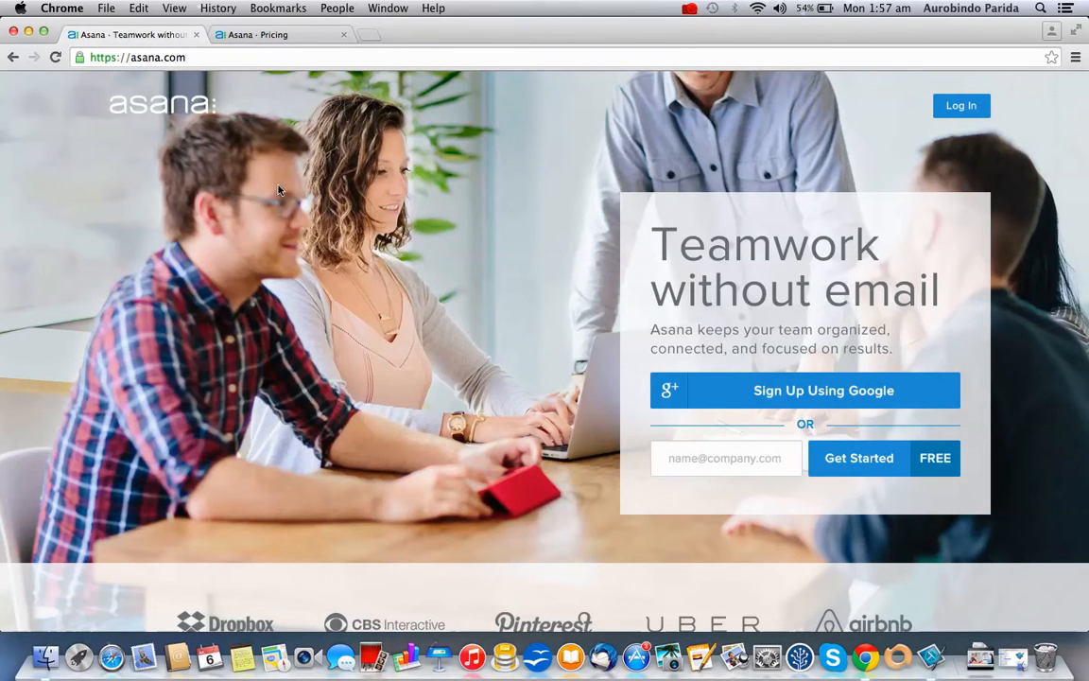
click(270, 35)
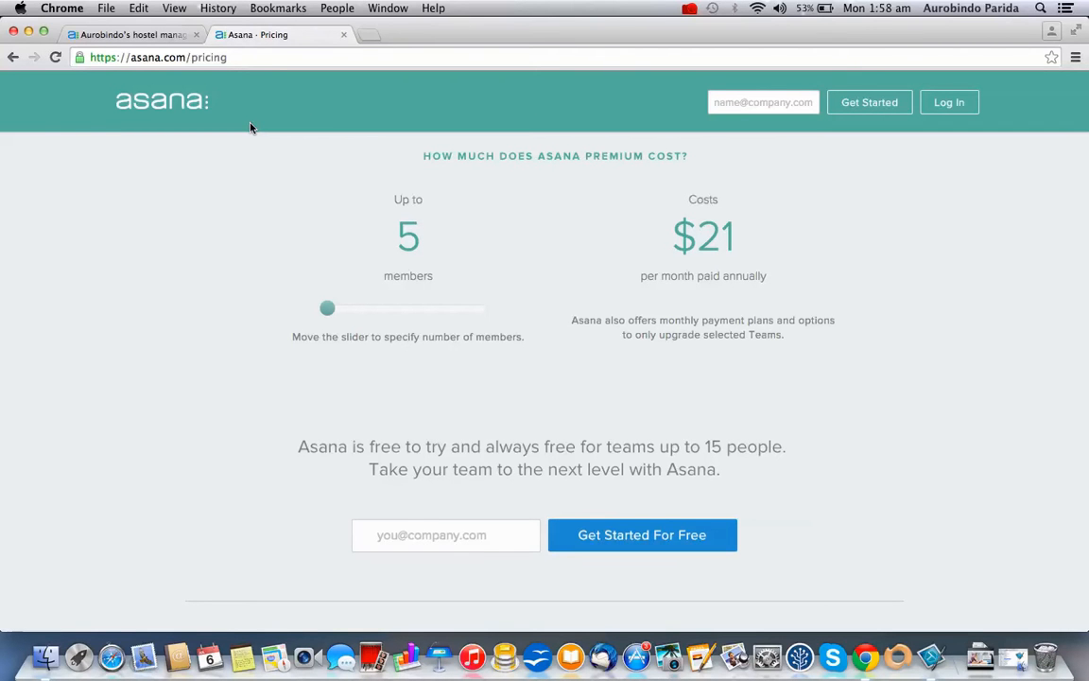
From the hostel management system tasks, open Create New Workspace via the avatar menu's More option
click(120, 33)
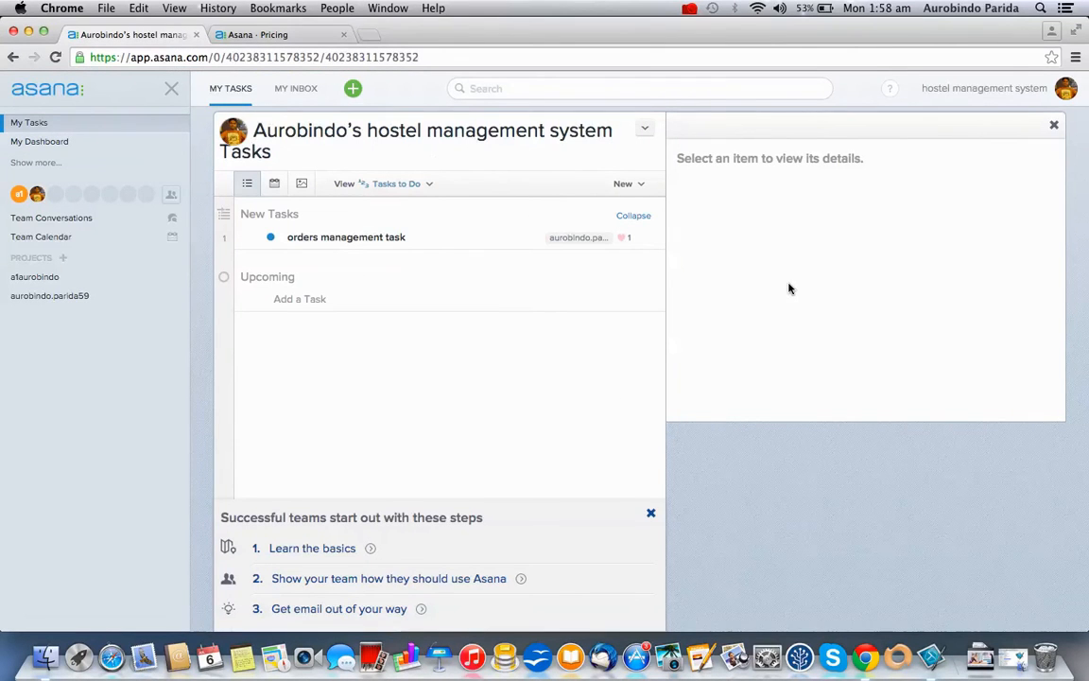
click(1065, 92)
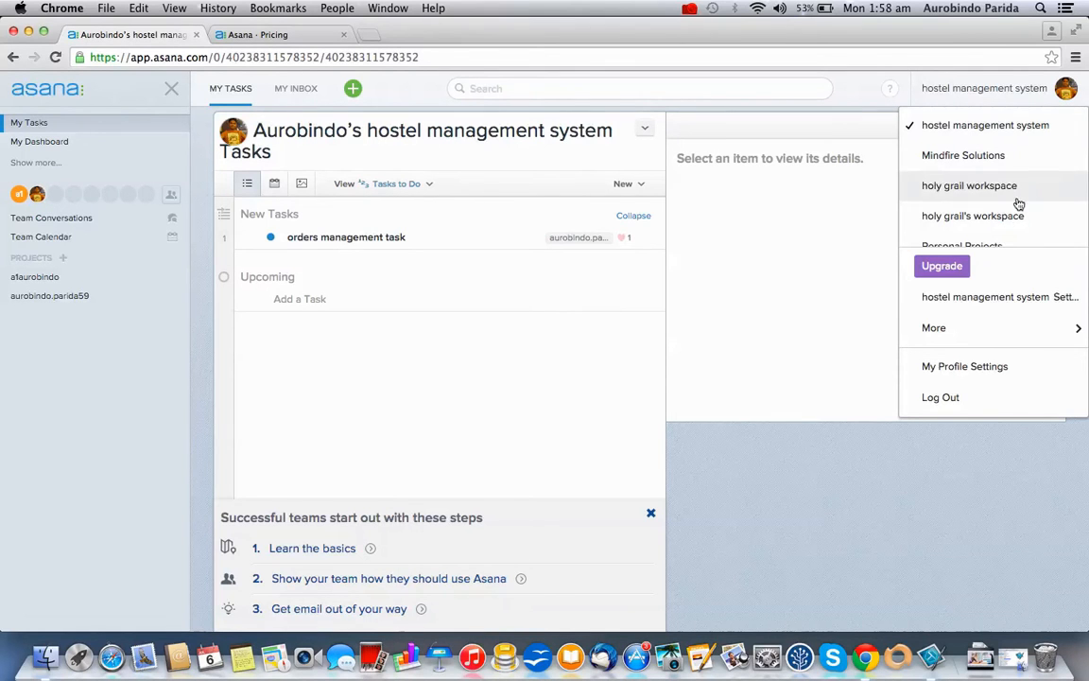
scroll(1006, 202, down, 1)
scroll(1006, 201, up, 1)
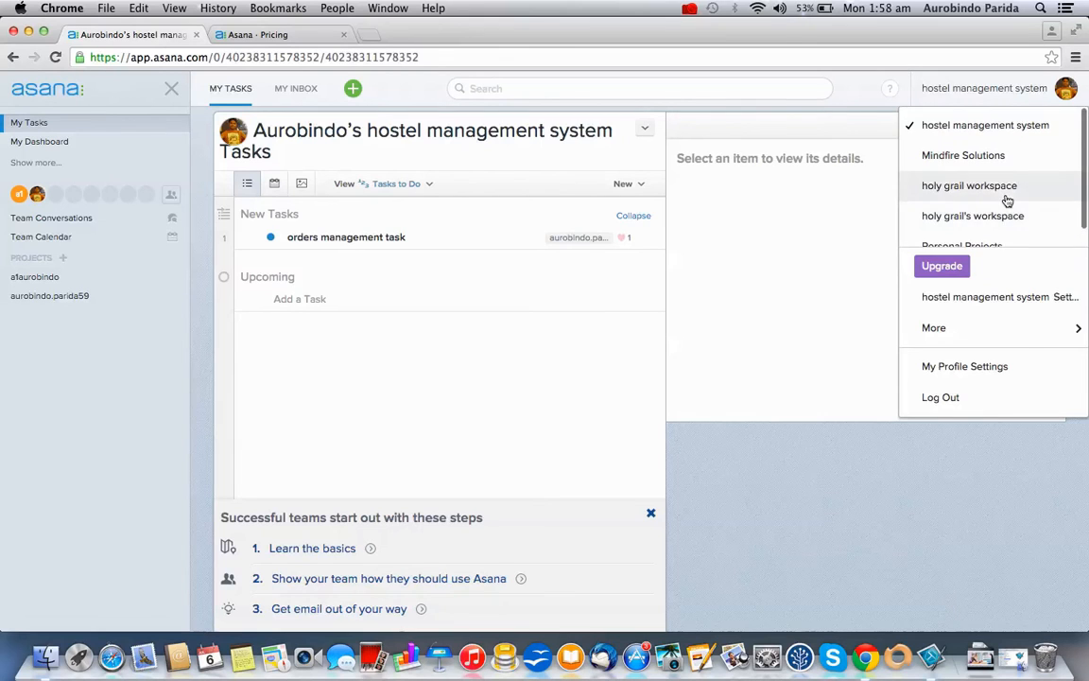
mouse_move(1019, 336)
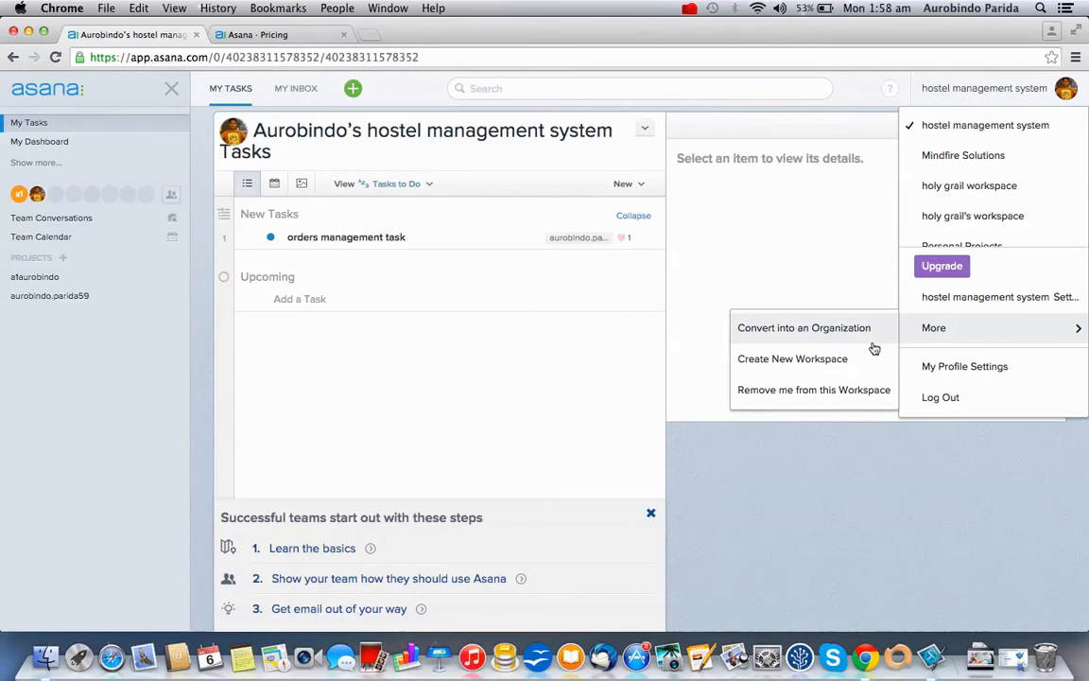
click(849, 364)
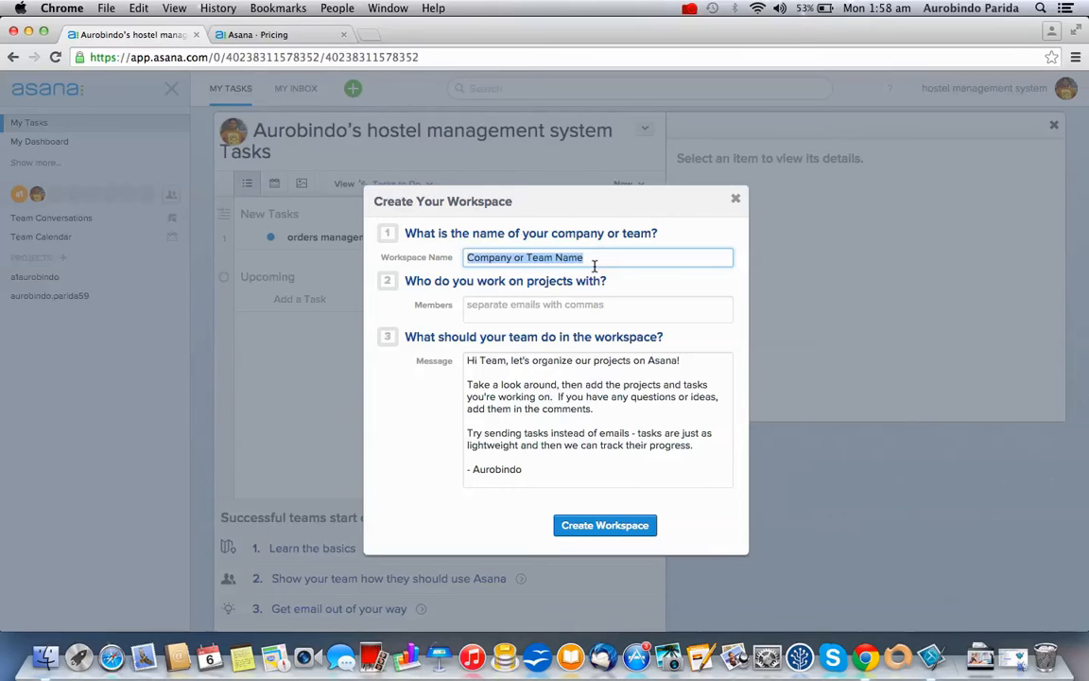
Name the new workspace 'hotel management system' and create it
text(m)
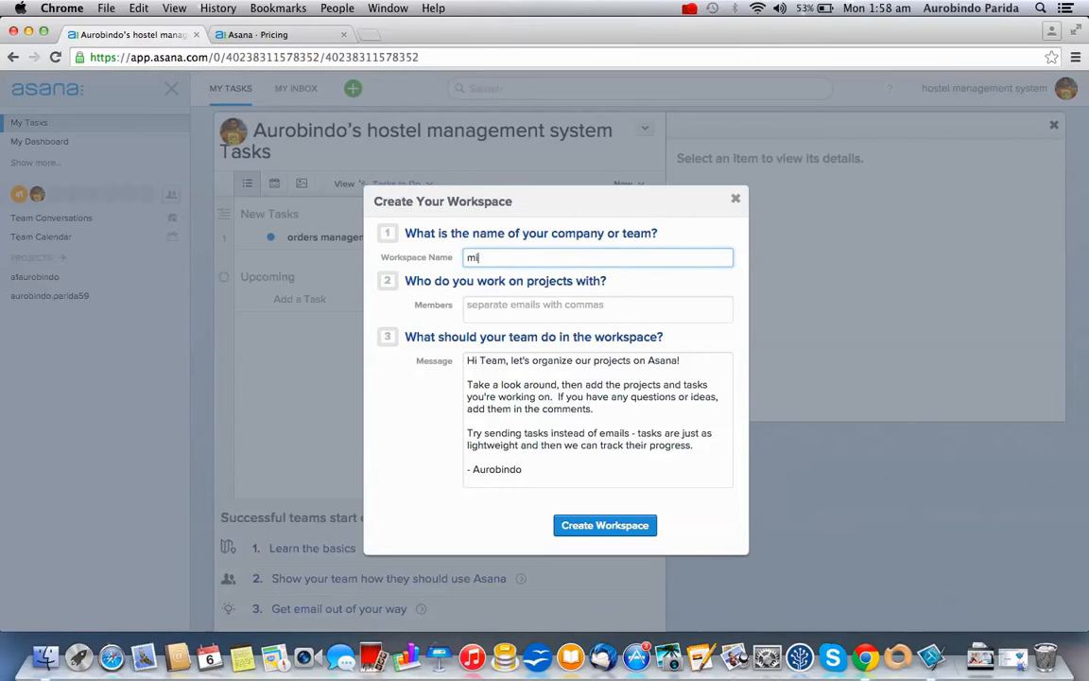
key(BackSpace)
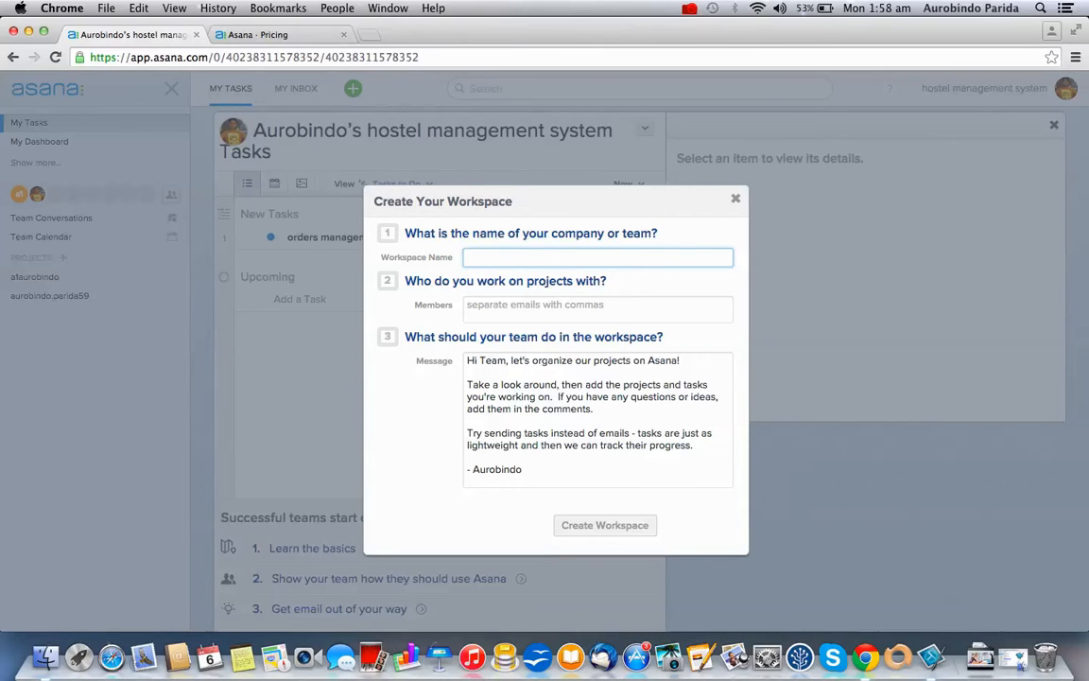
text(hotel management system)
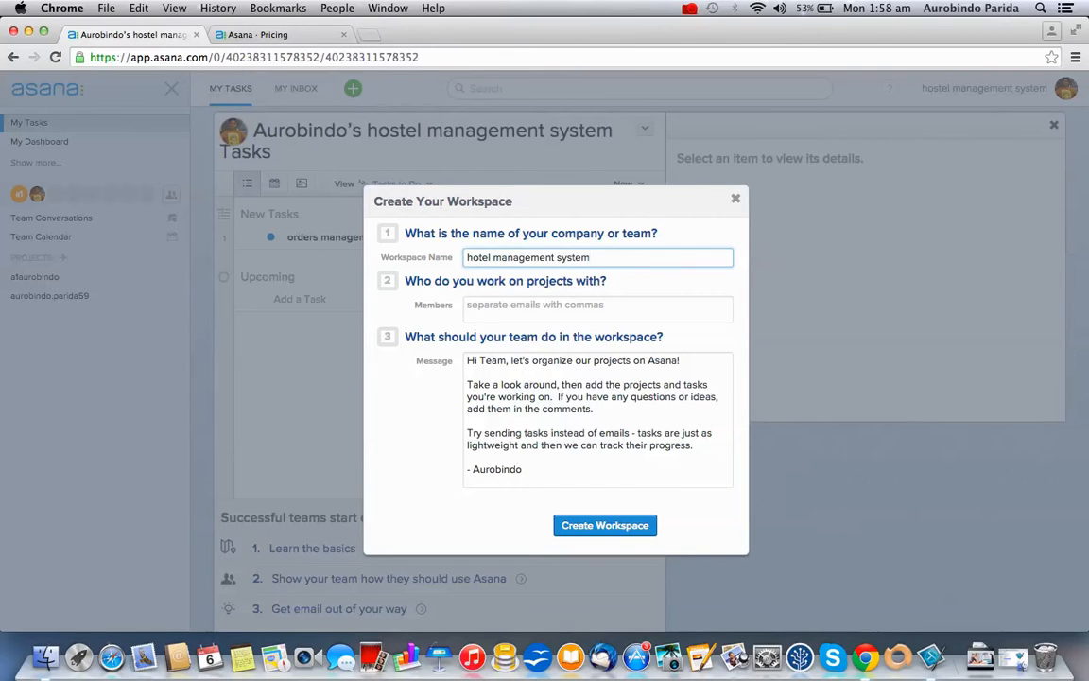
click(587, 318)
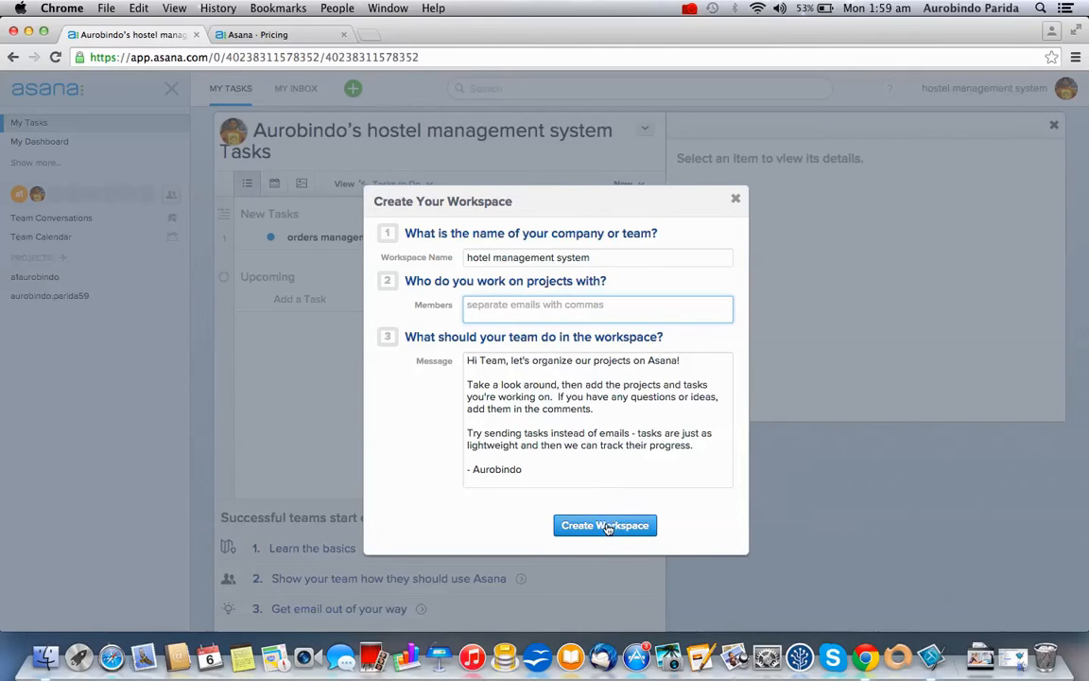
click(575, 525)
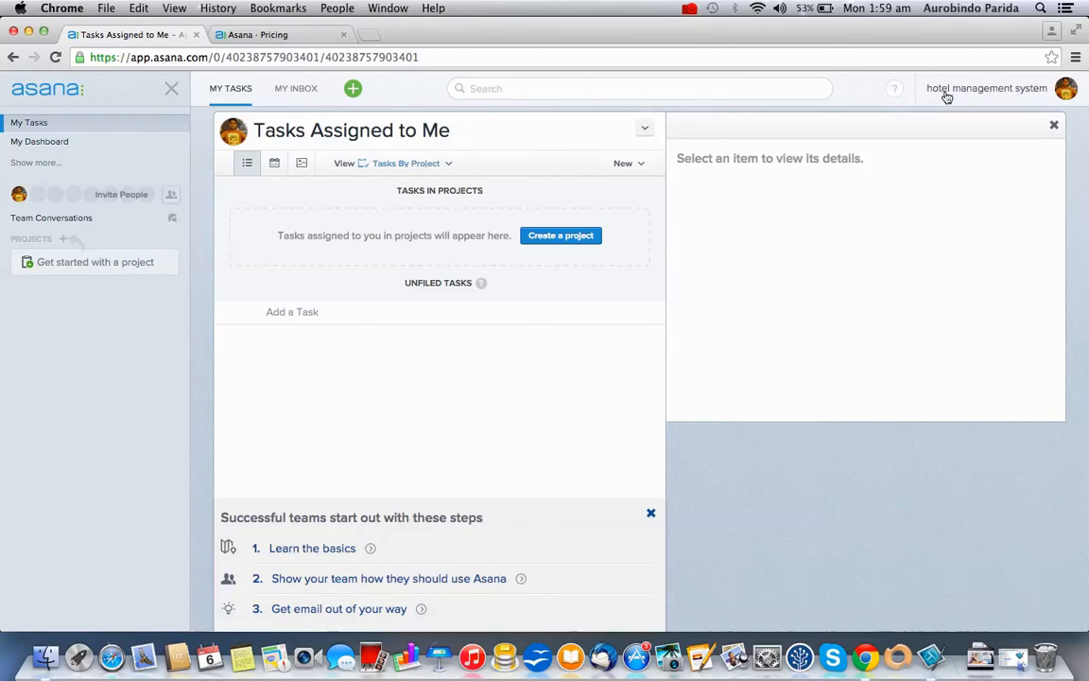
Invite a teammate to the workspace by entering their e-mail address
click(168, 193)
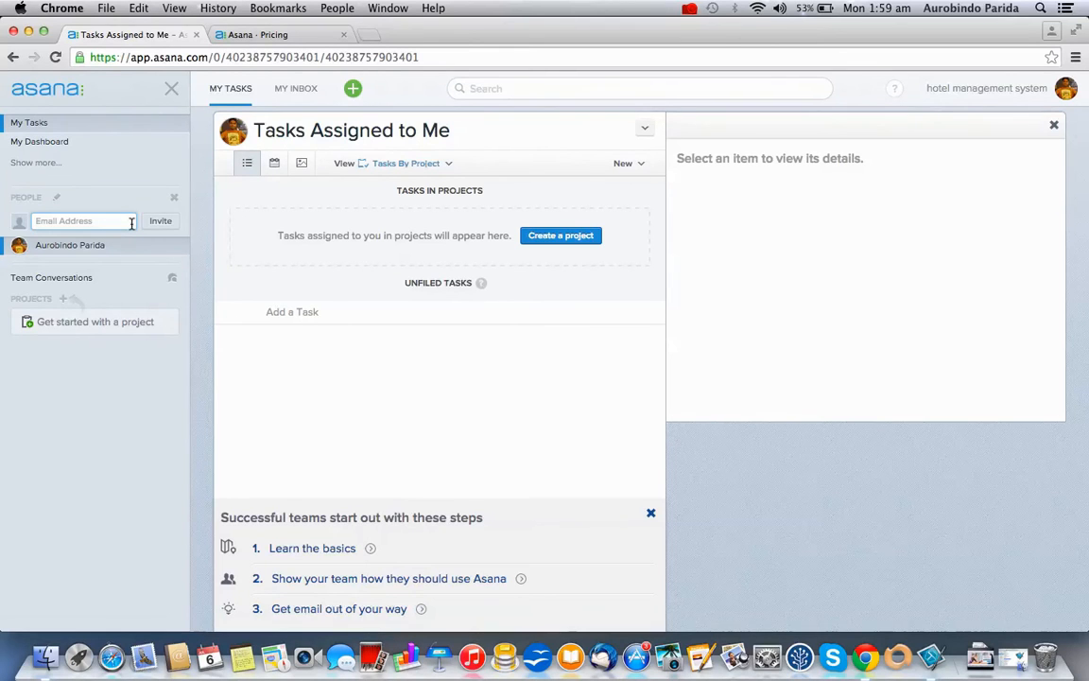
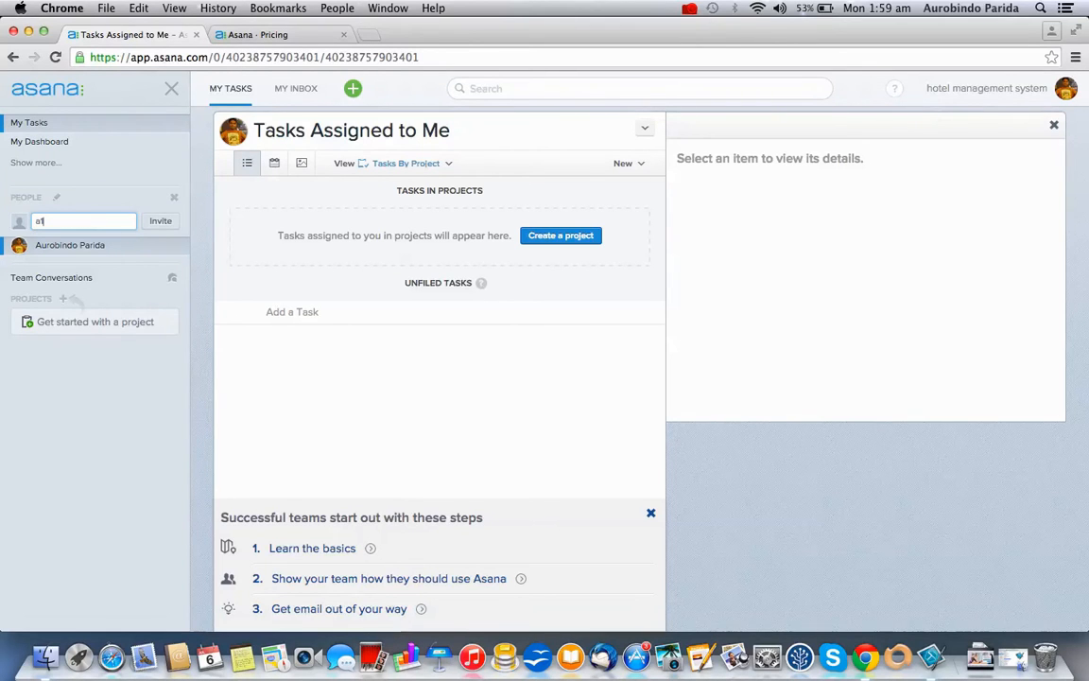
click(159, 220)
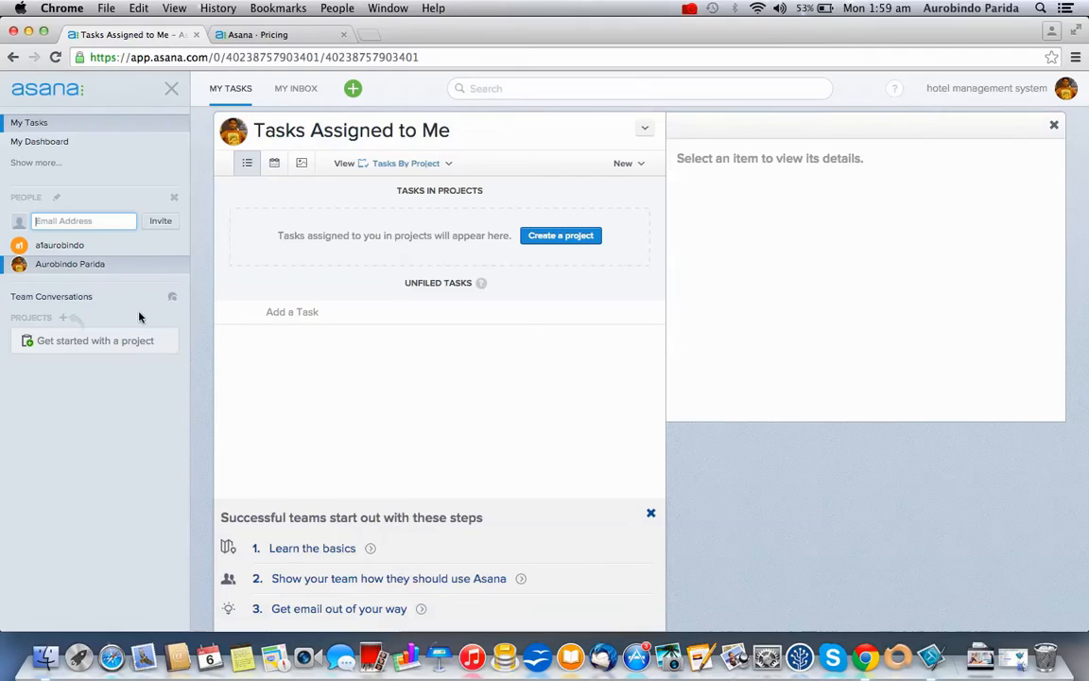
Create two projects named after the teammate's and owner's account handles, then reopen the first
click(64, 321)
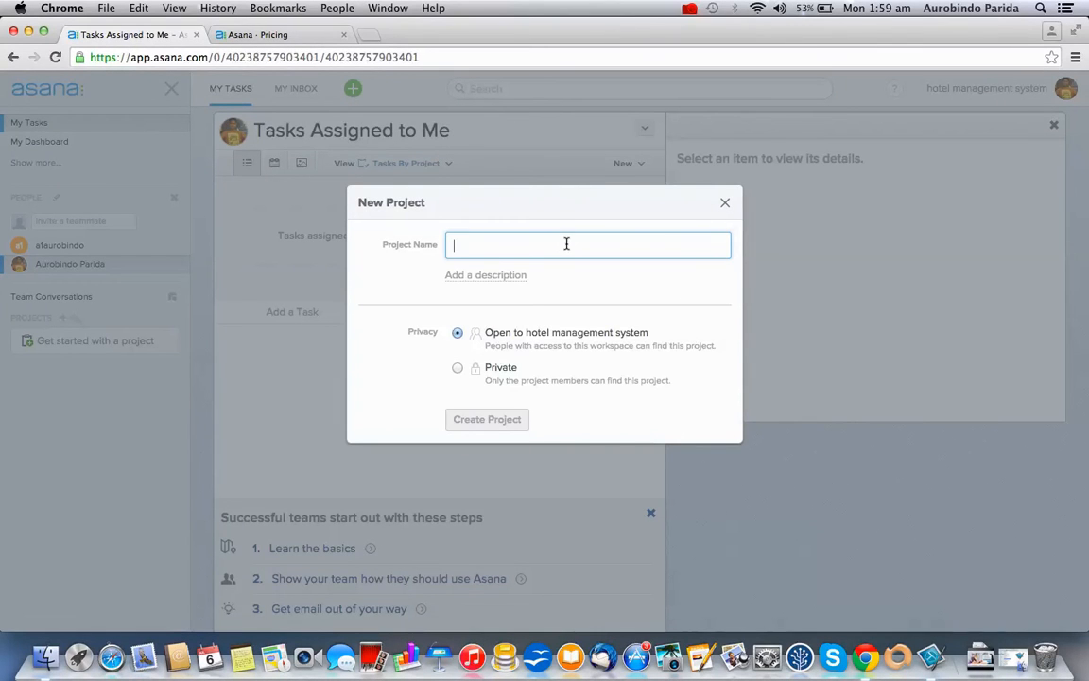
text(a1aurobindo)
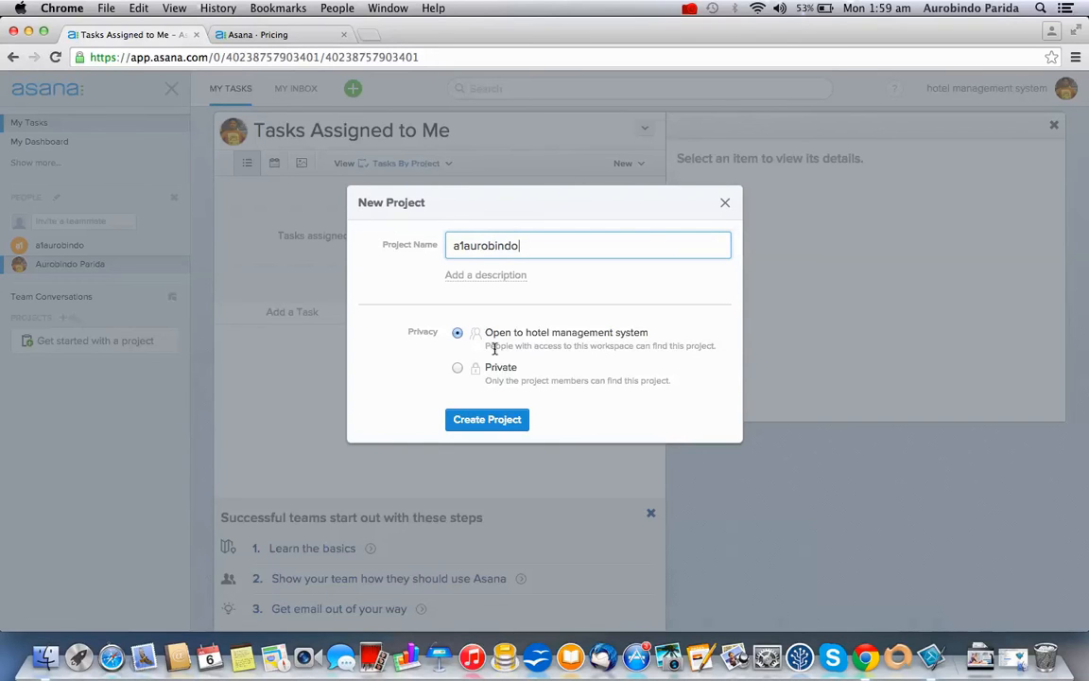
click(494, 419)
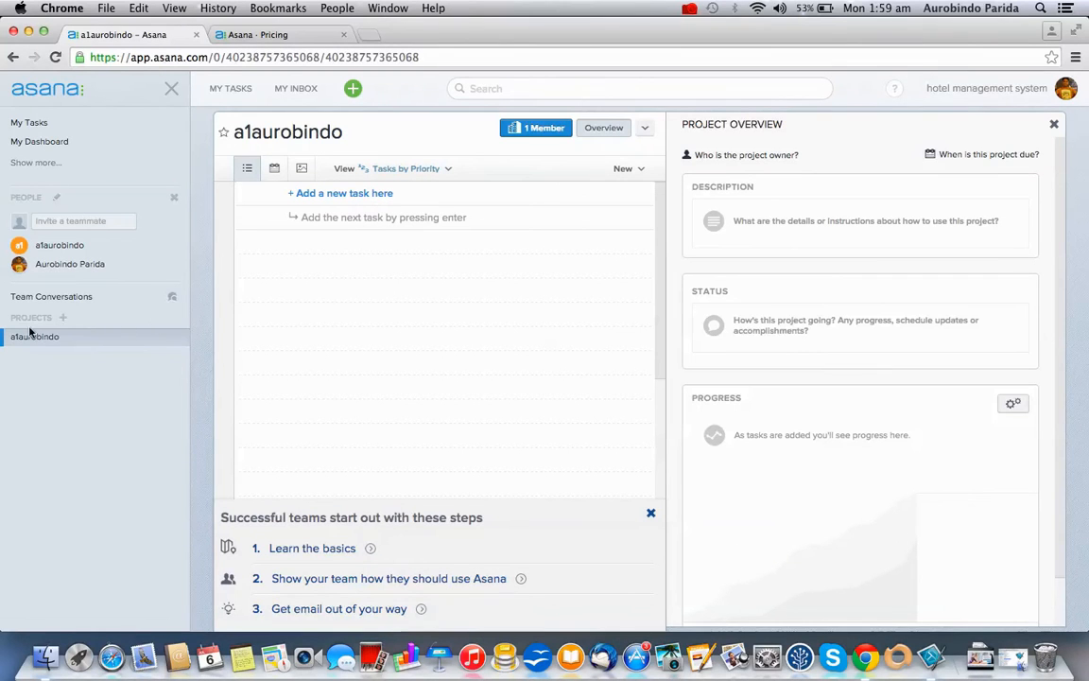
click(63, 319)
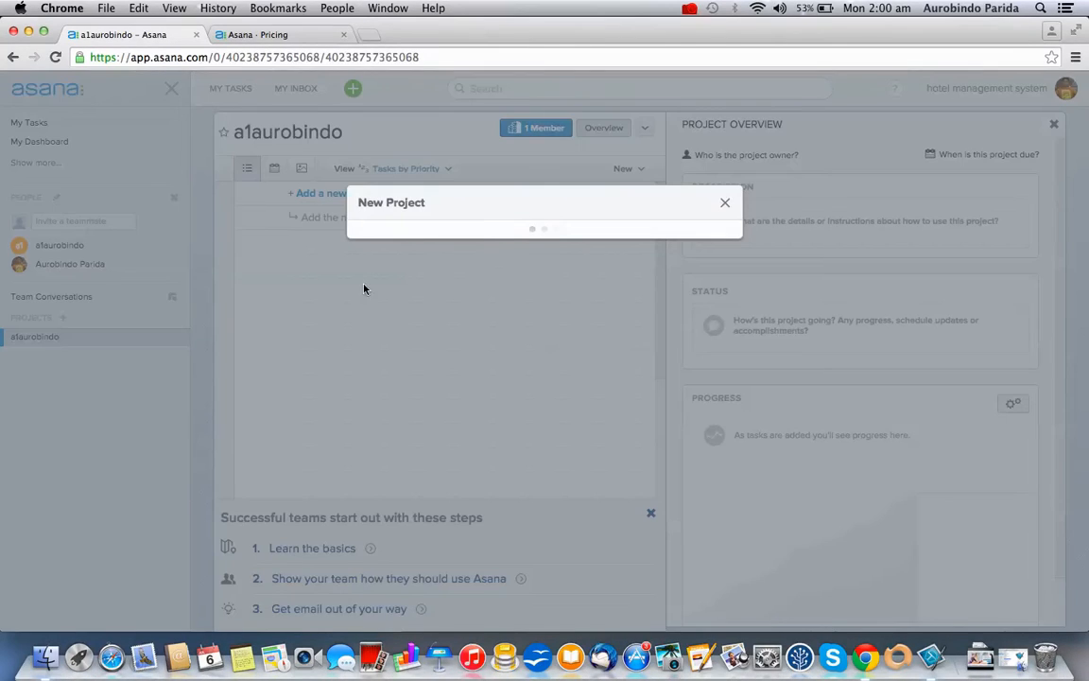
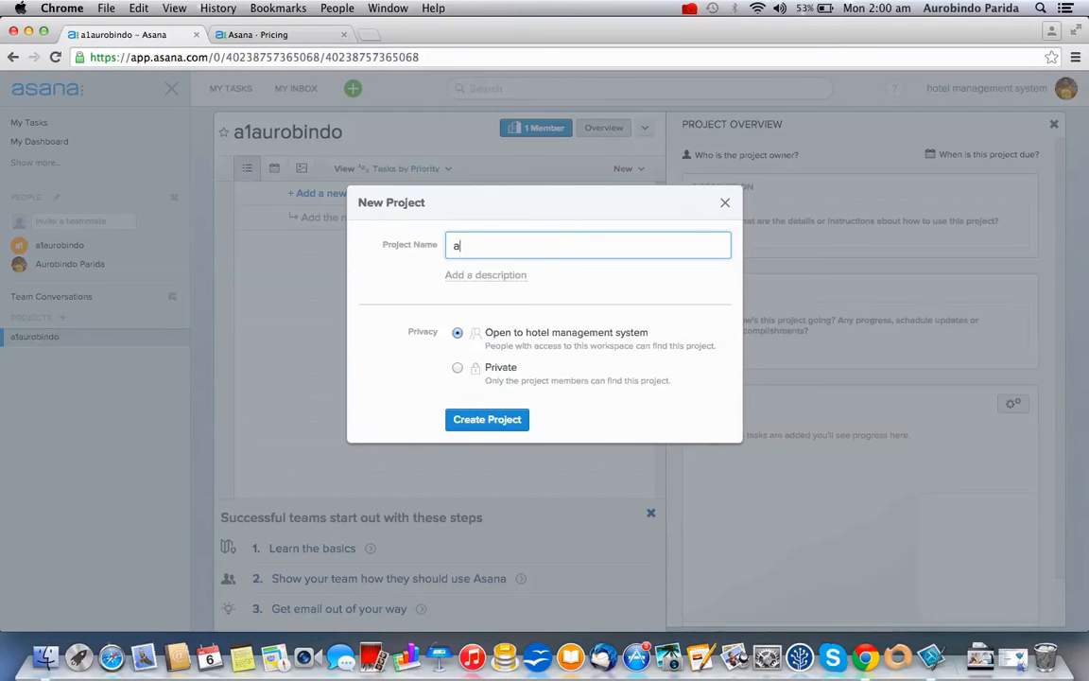
click(489, 426)
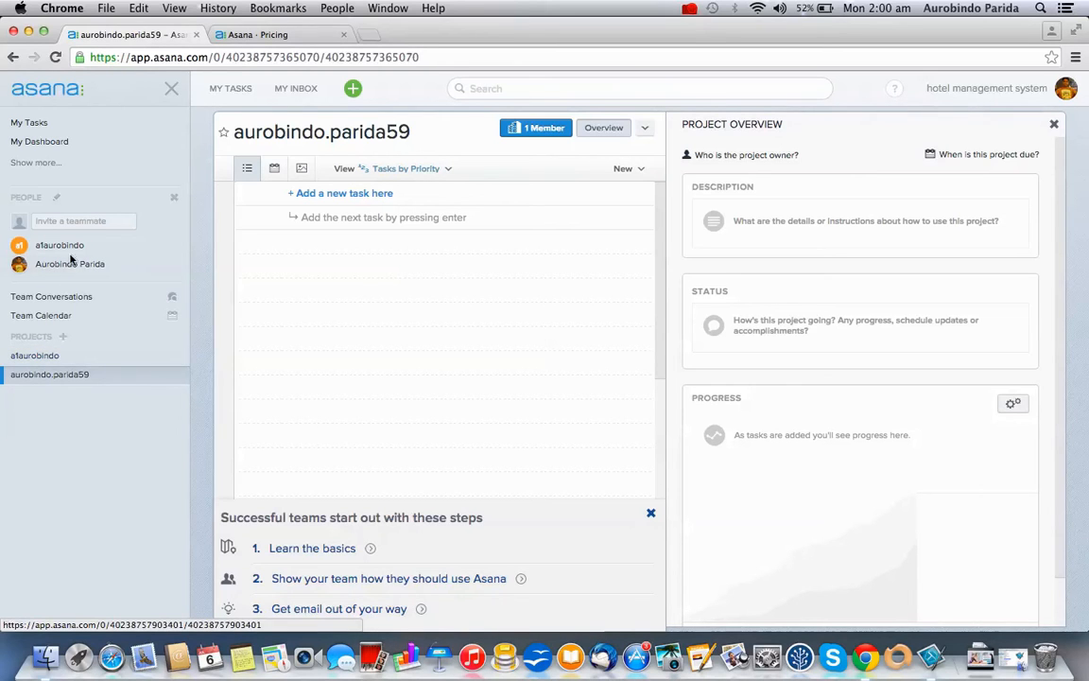
click(119, 360)
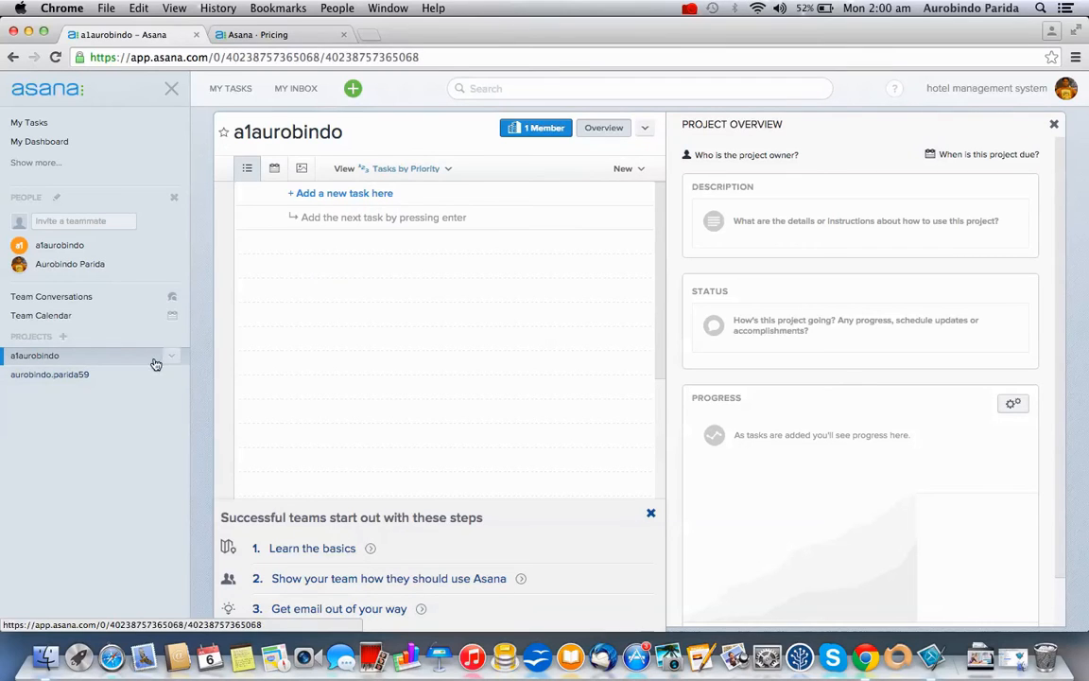
Add a task named 'css header task' to the first project
click(355, 197)
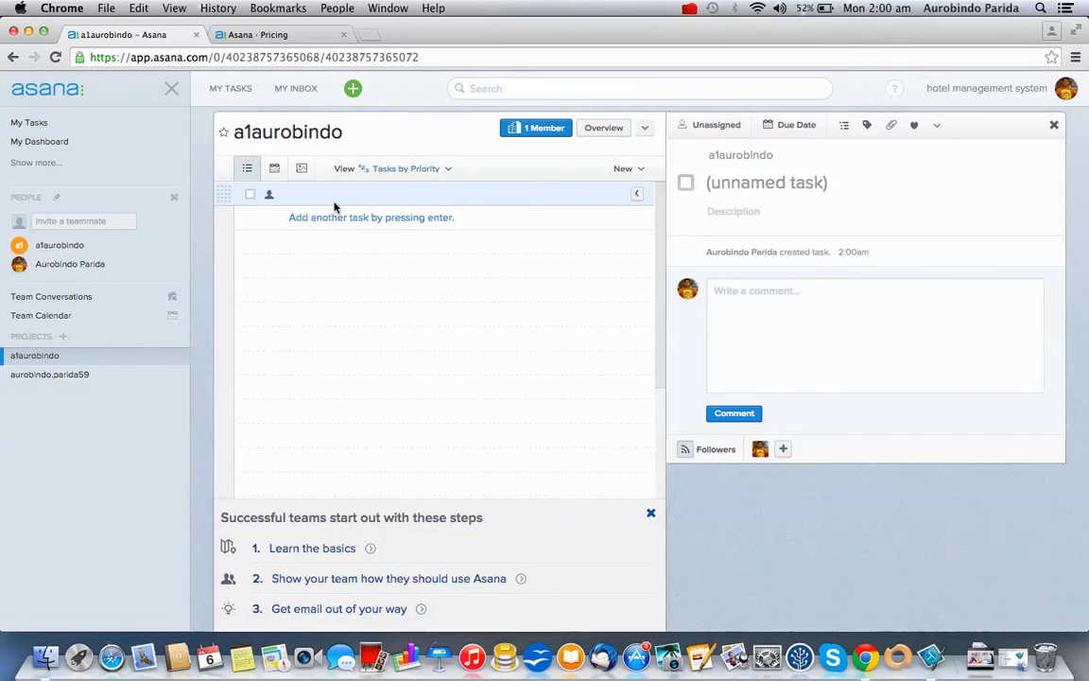
text(t)
key(BackSpace)
text(css )
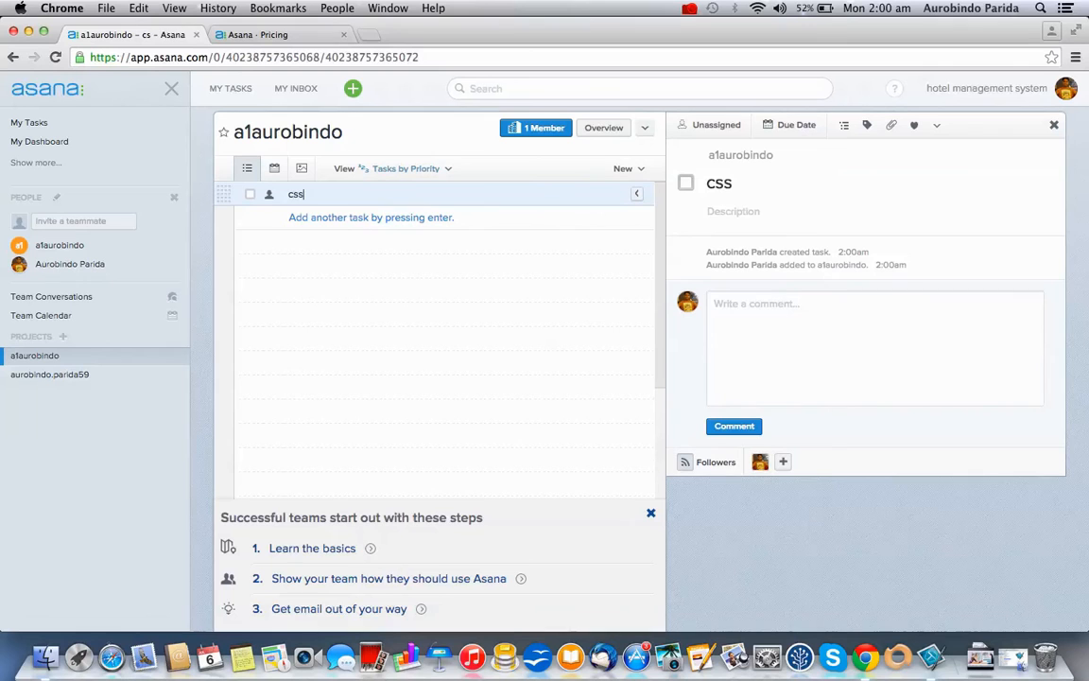
text(header task)
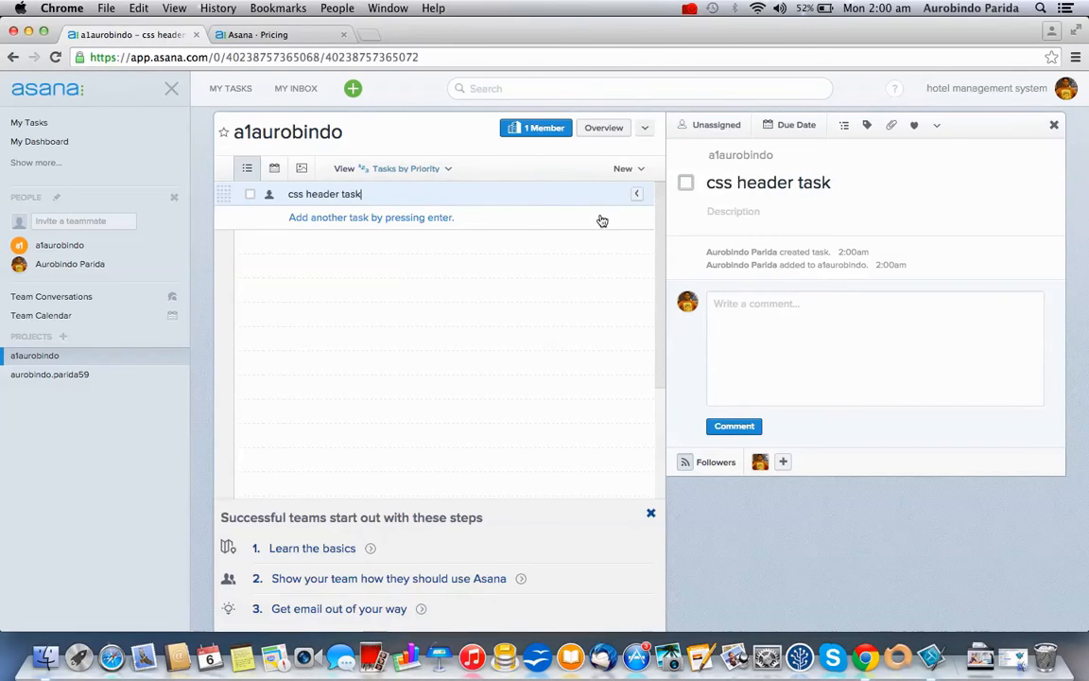
Add a first section to the project and select css header task
click(623, 170)
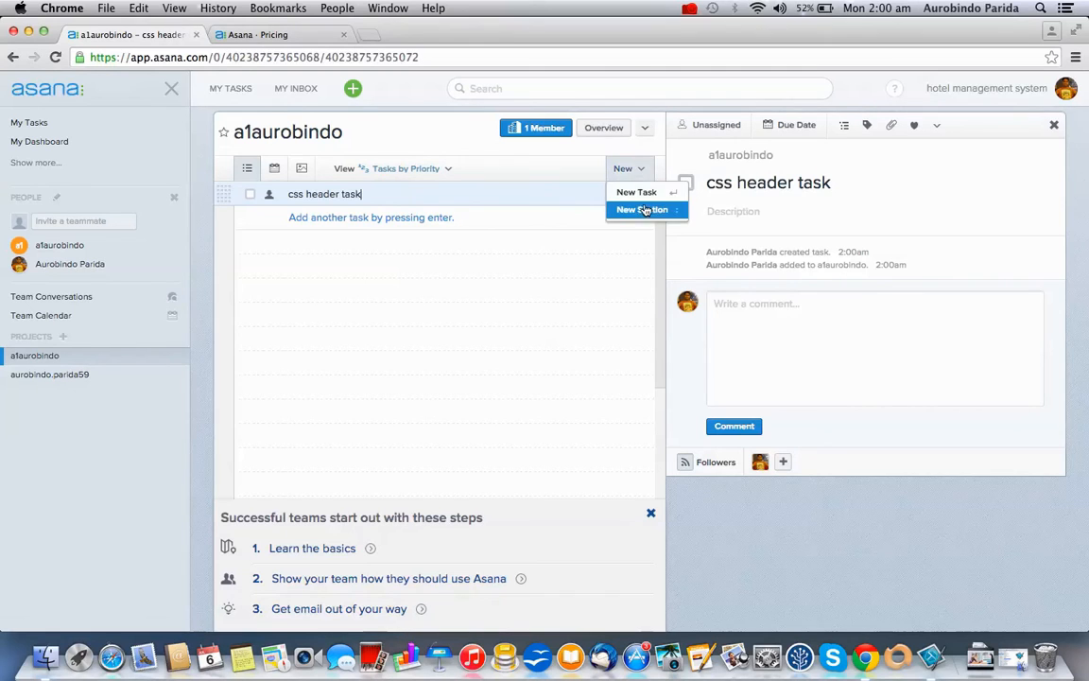
click(635, 208)
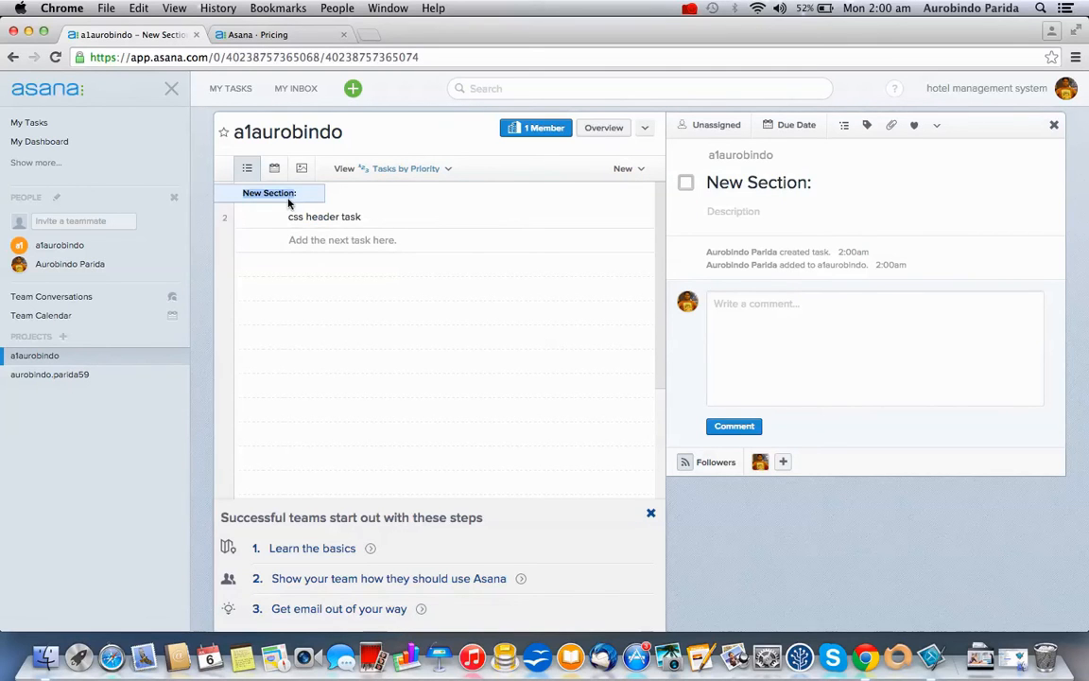
text(css :)
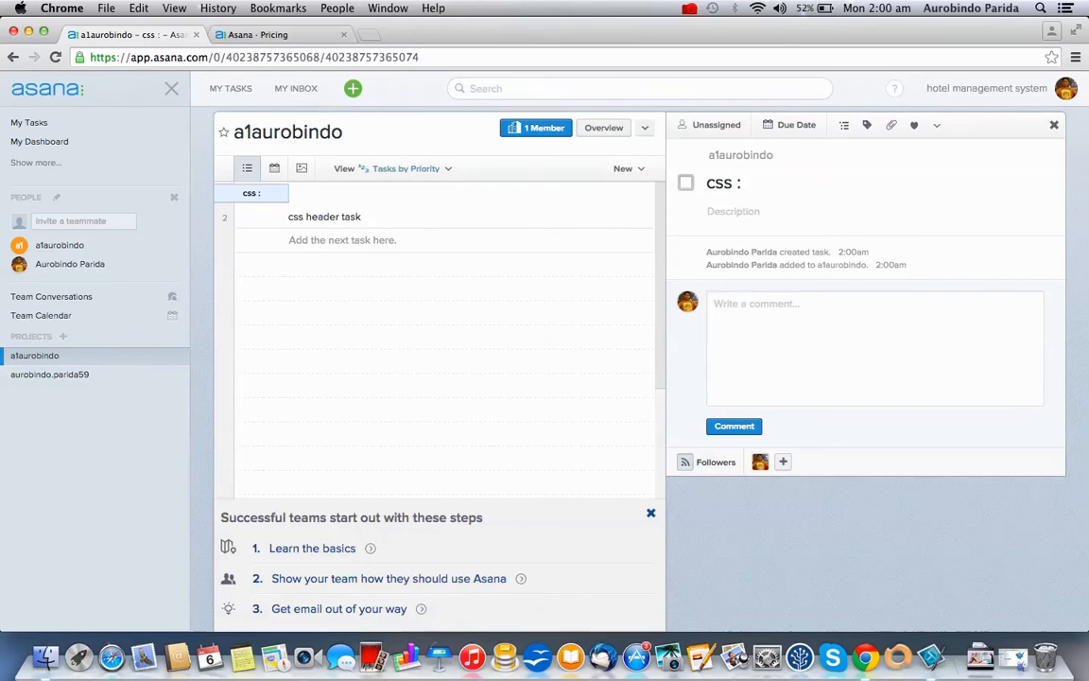
key(BackSpace)
text(tasks)
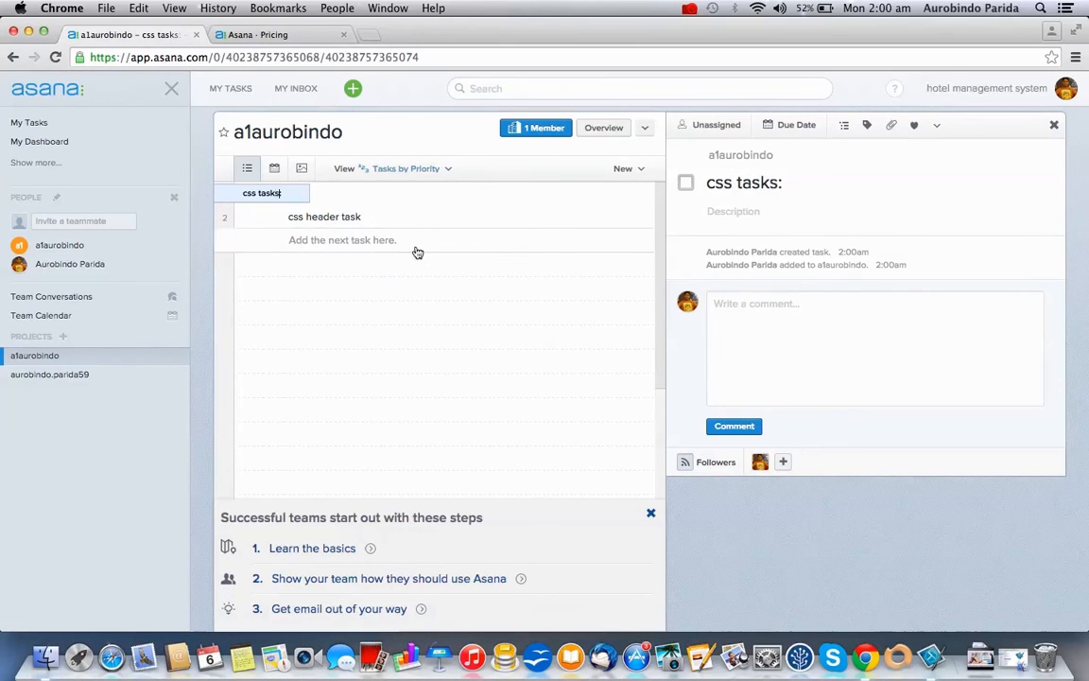
click(437, 215)
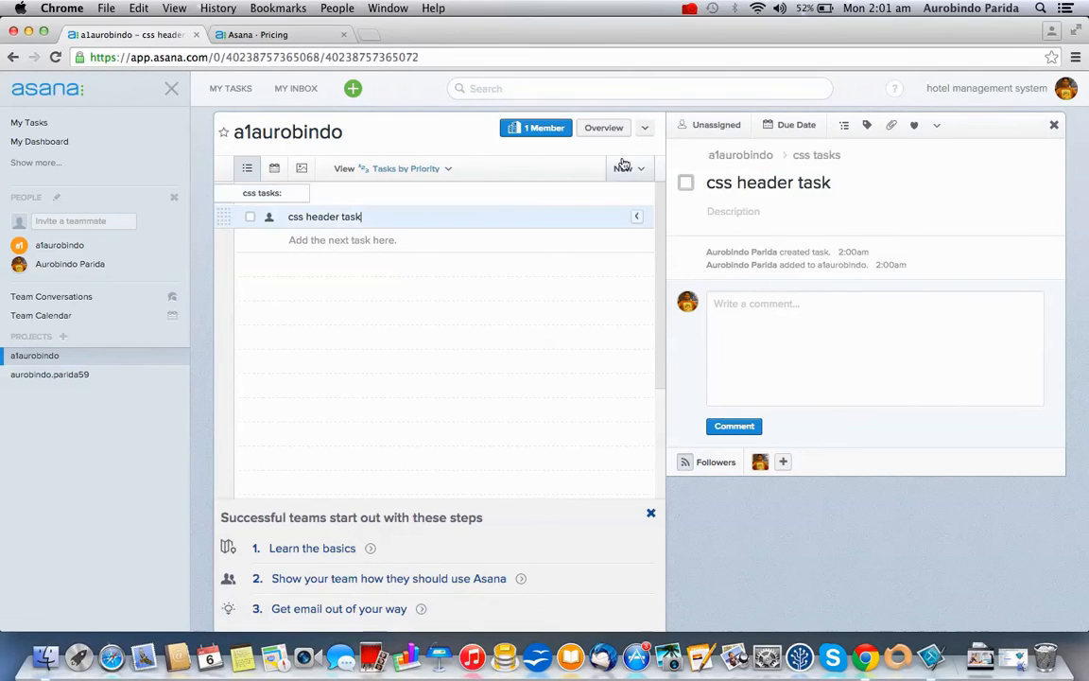
Add 'coding section', name the first section 'design section' with css header task, and add 'task 1'
click(623, 167)
click(639, 209)
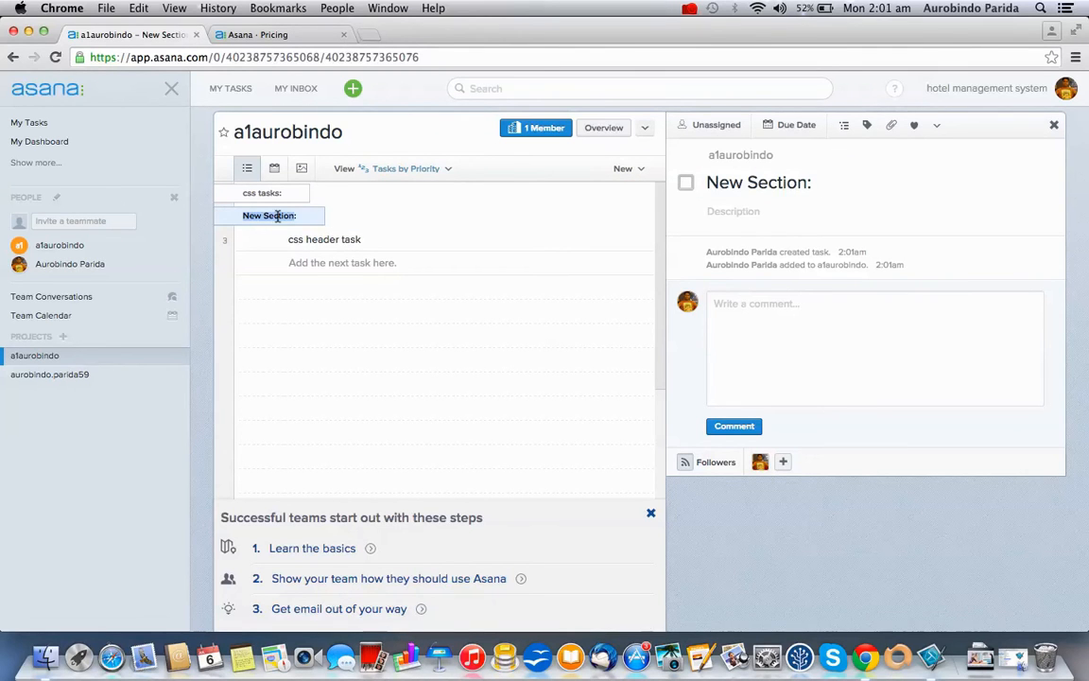
text(codin)
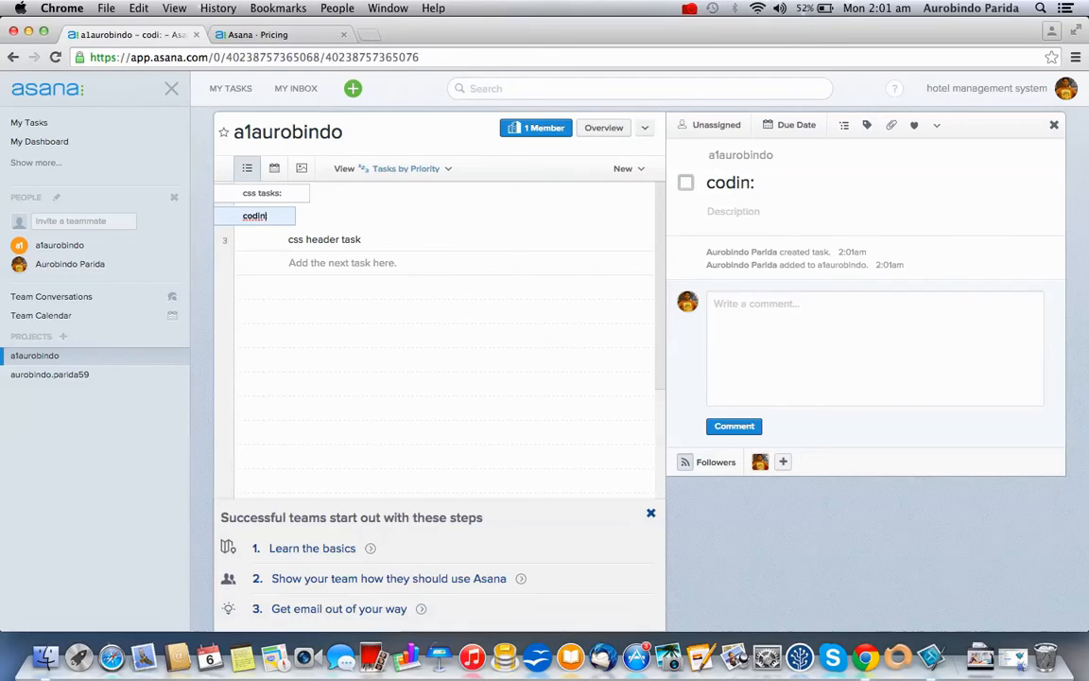
text(g sect)
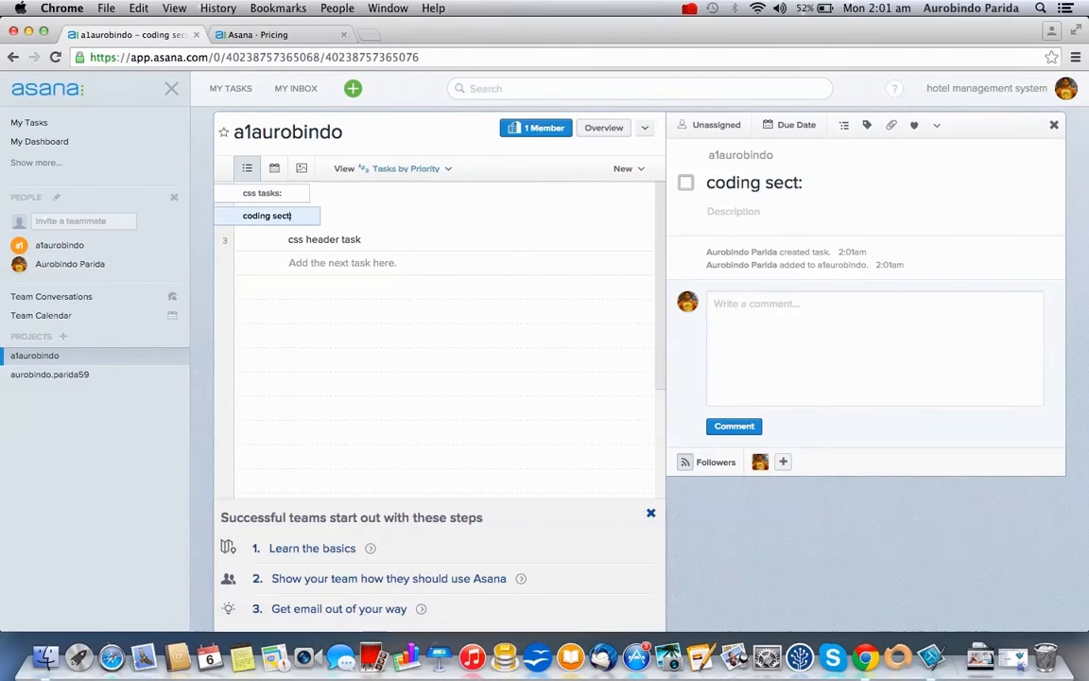
text(ion)
drag(224, 239, 241, 192)
text(design section)
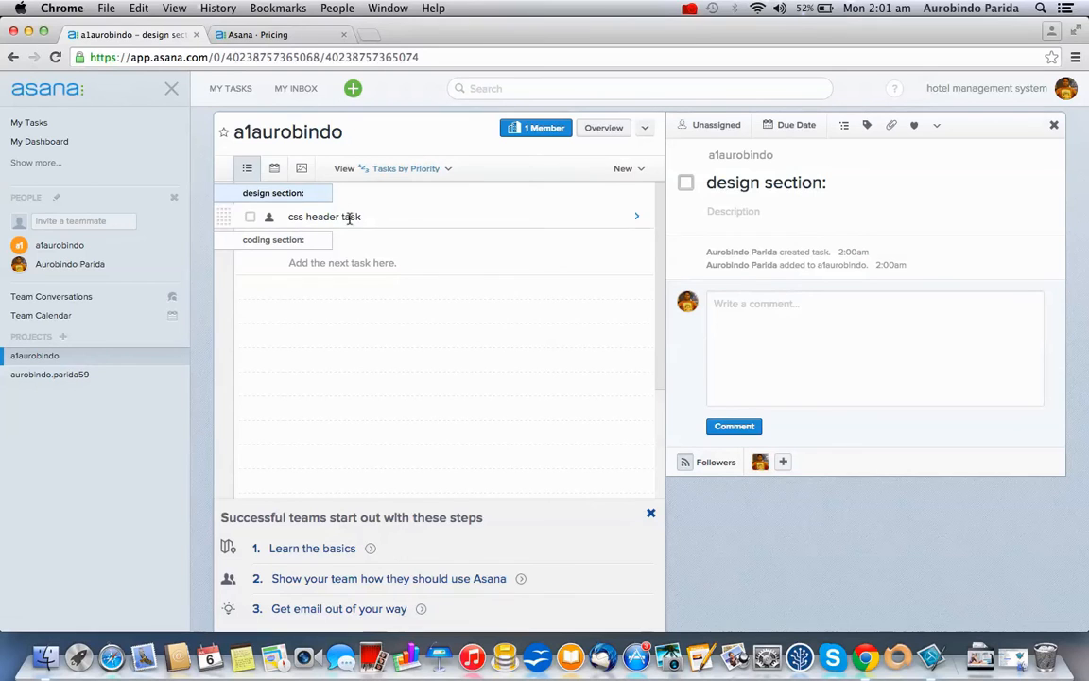
click(384, 265)
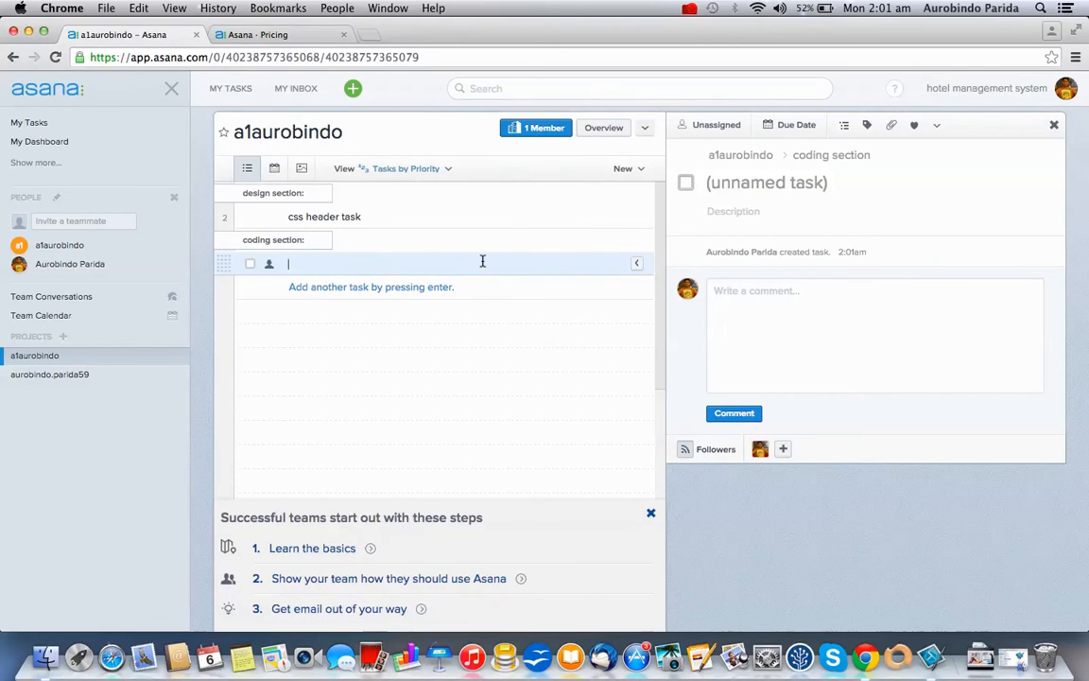
text(task 1)
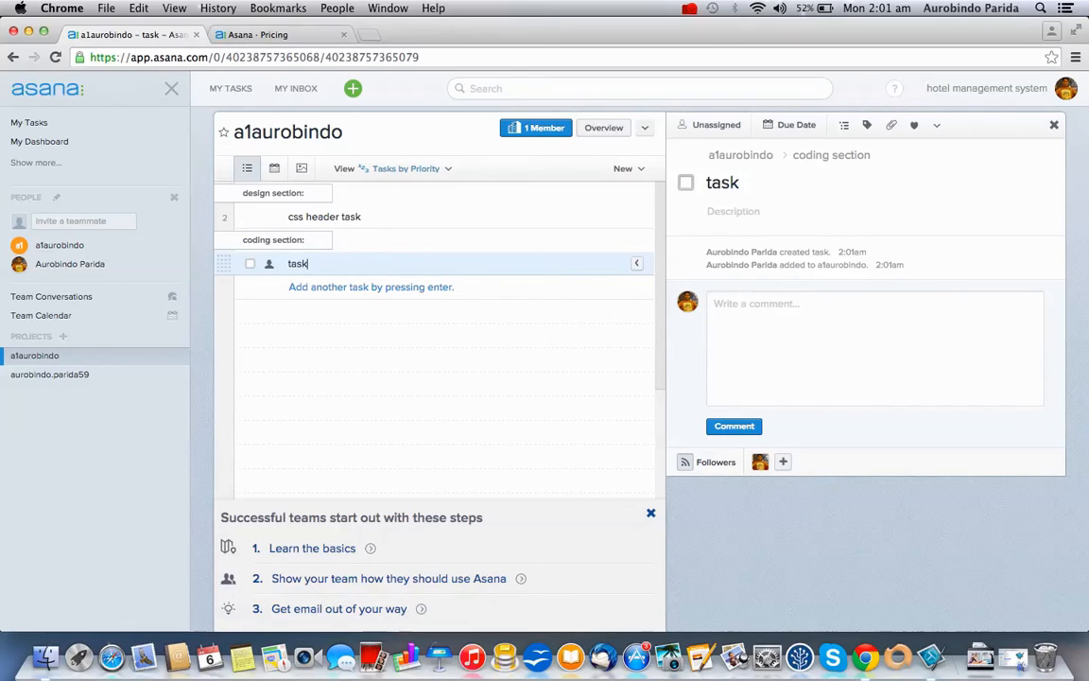
In the second project, add a 'product management' section with a 'product recycle' task
click(126, 381)
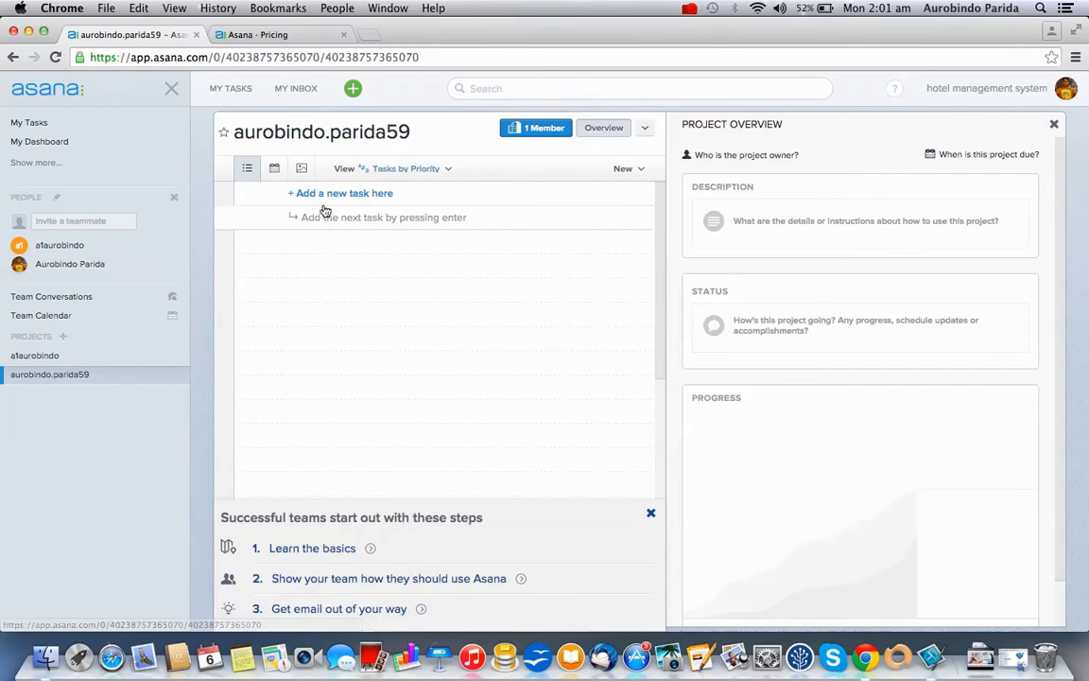
click(626, 168)
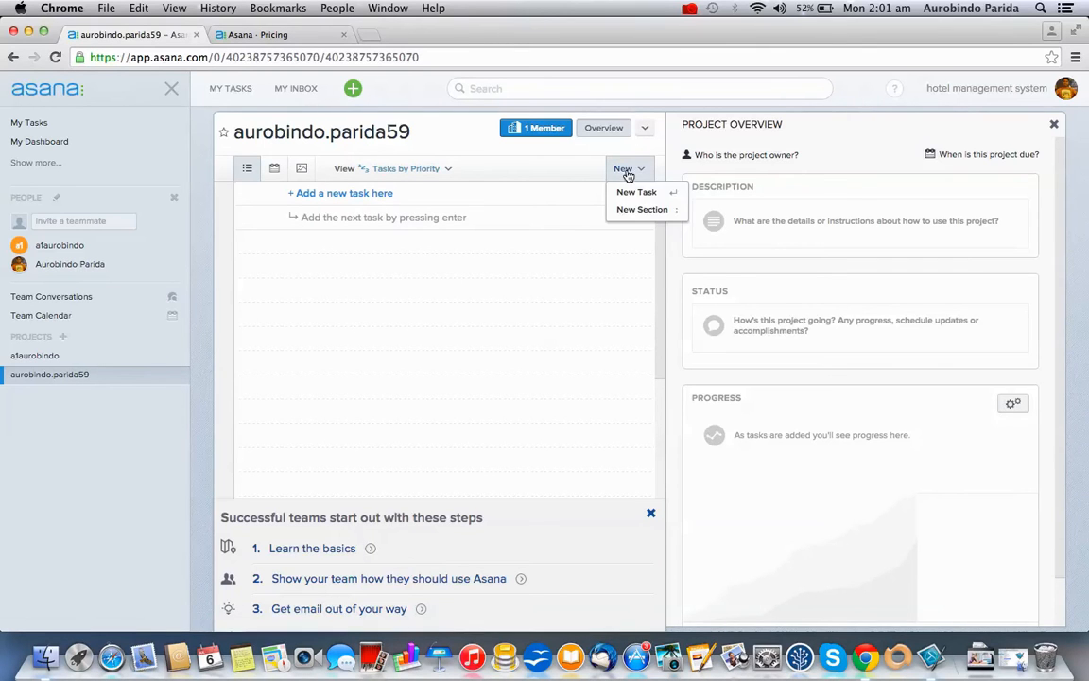
click(640, 210)
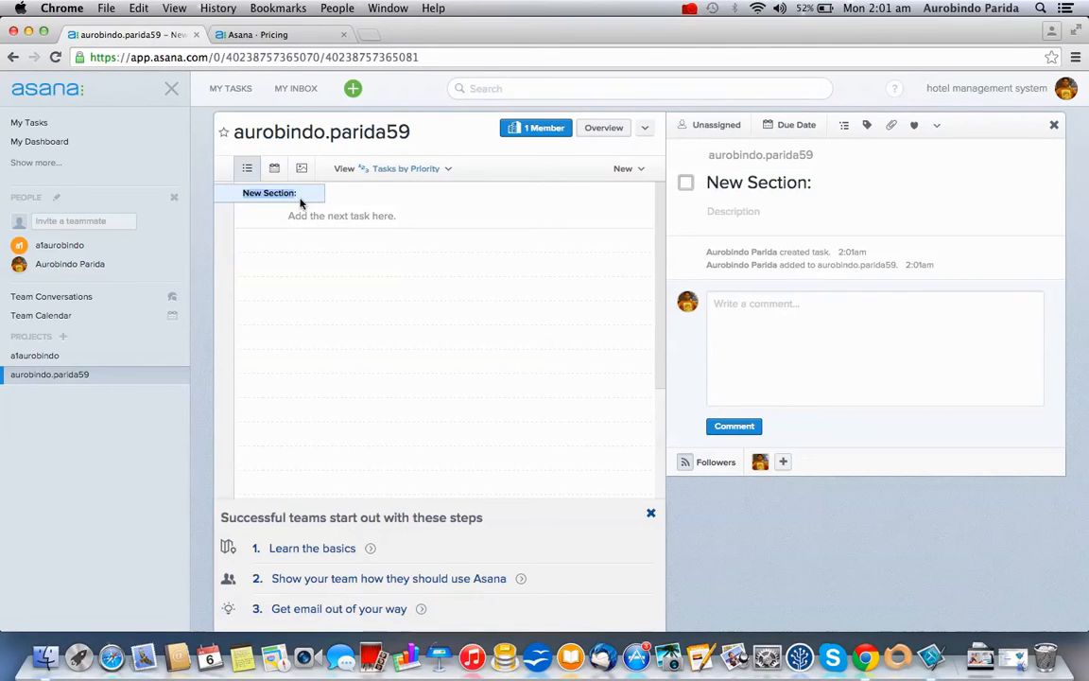
text(product )
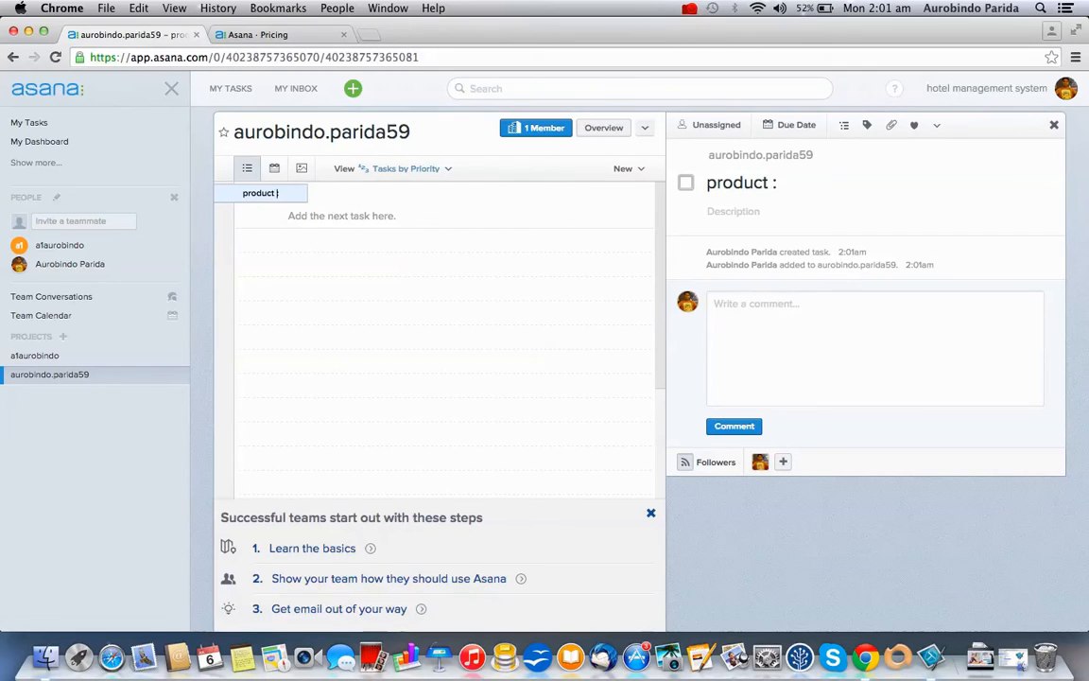
text(management)
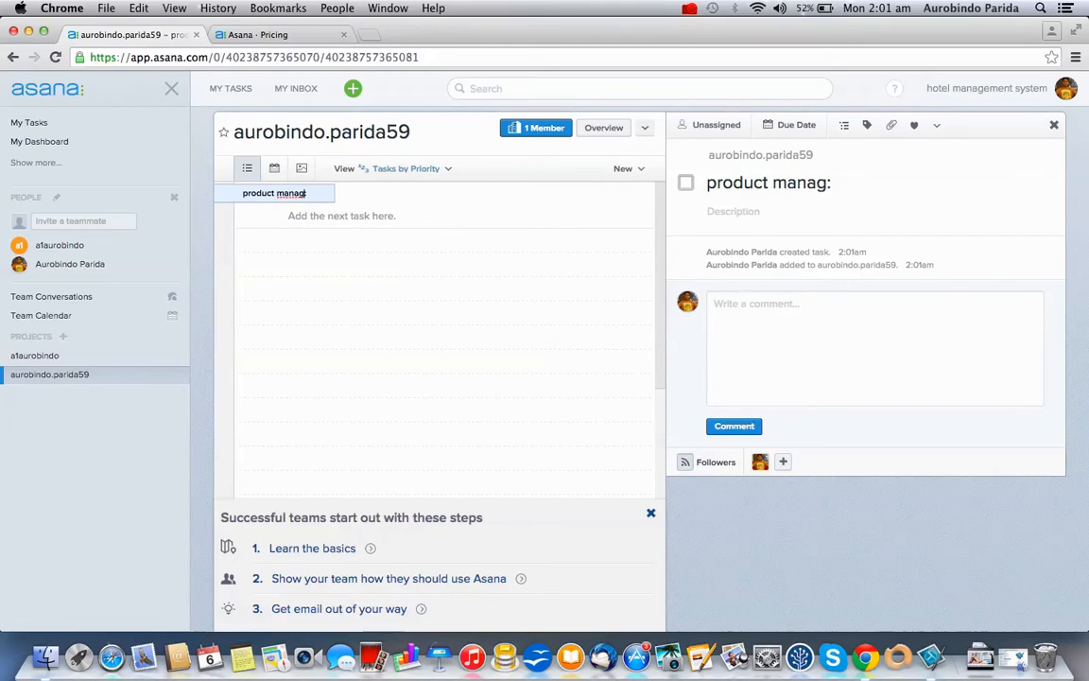
key(Return)
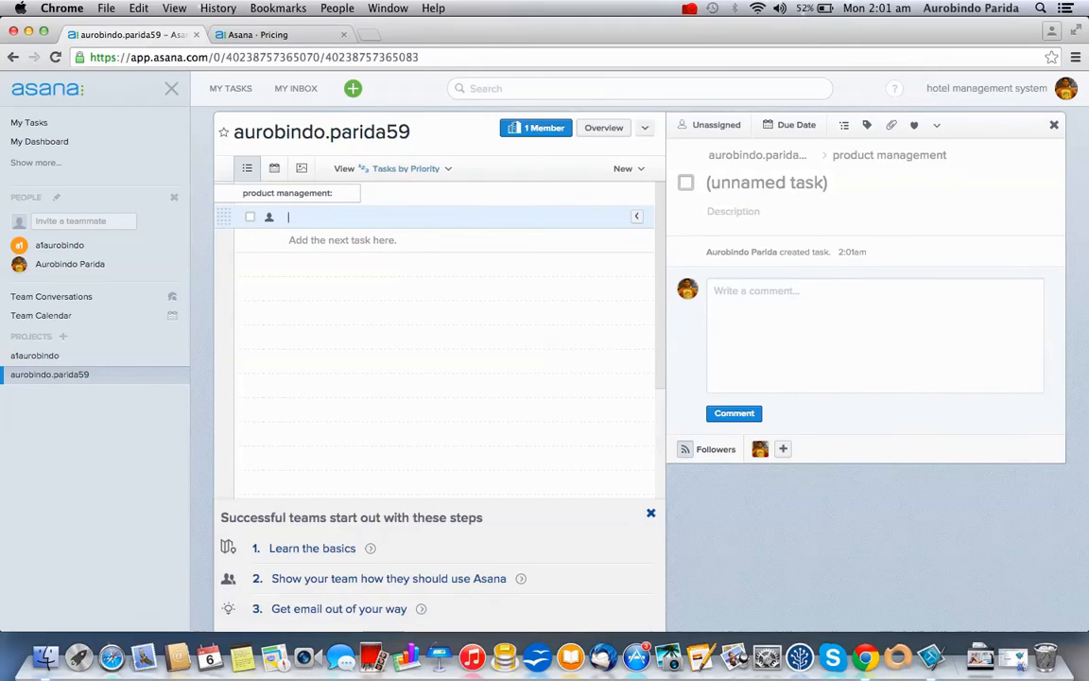
text(p)
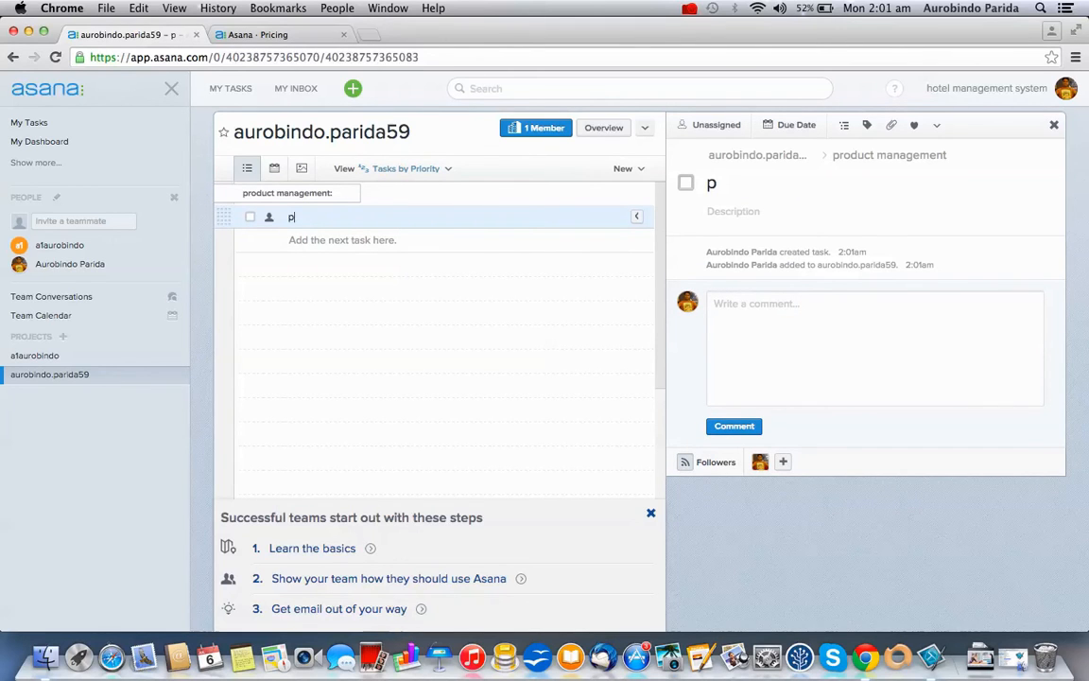
text(roduct recycle)
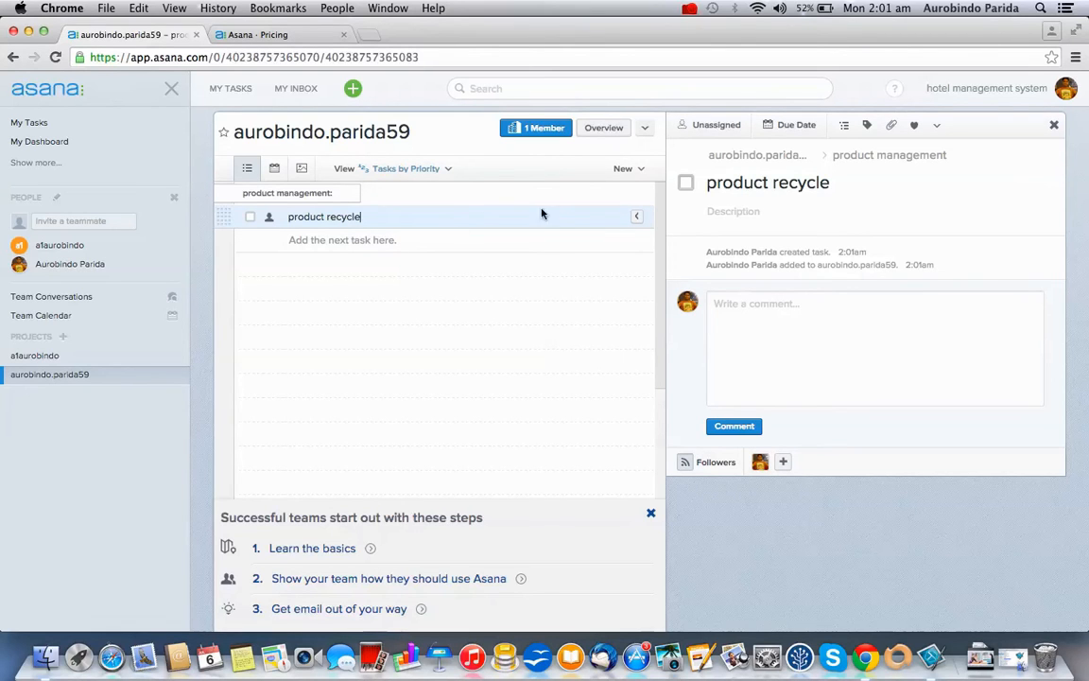
Add another section below product recycle containing an 'order management' task
click(631, 170)
click(643, 210)
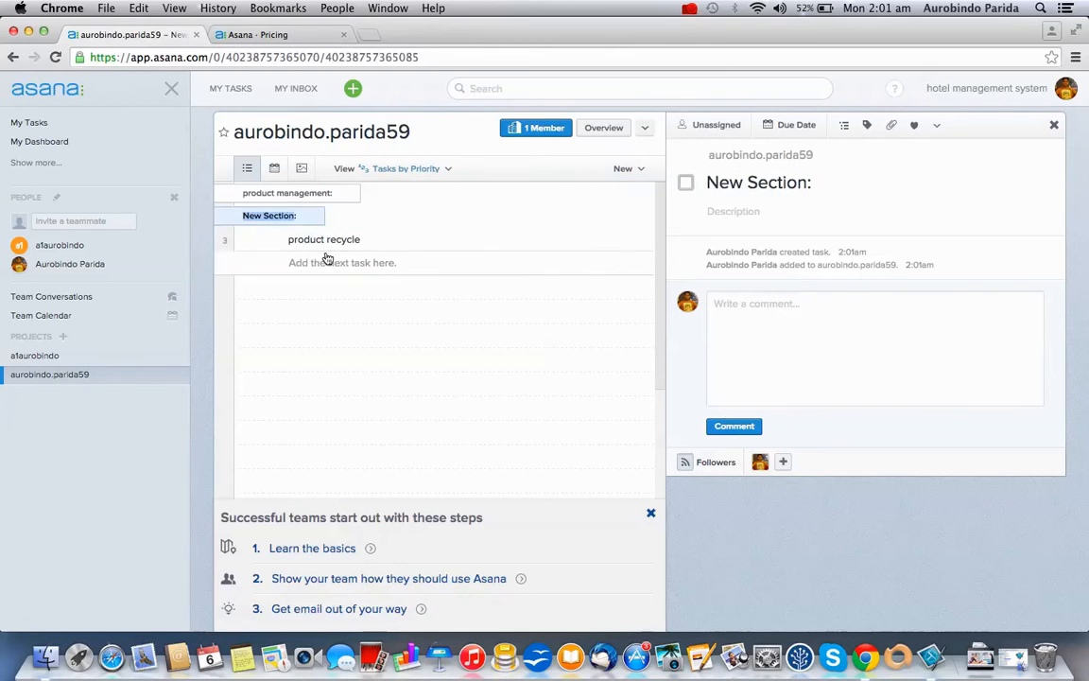
drag(225, 215, 225, 263)
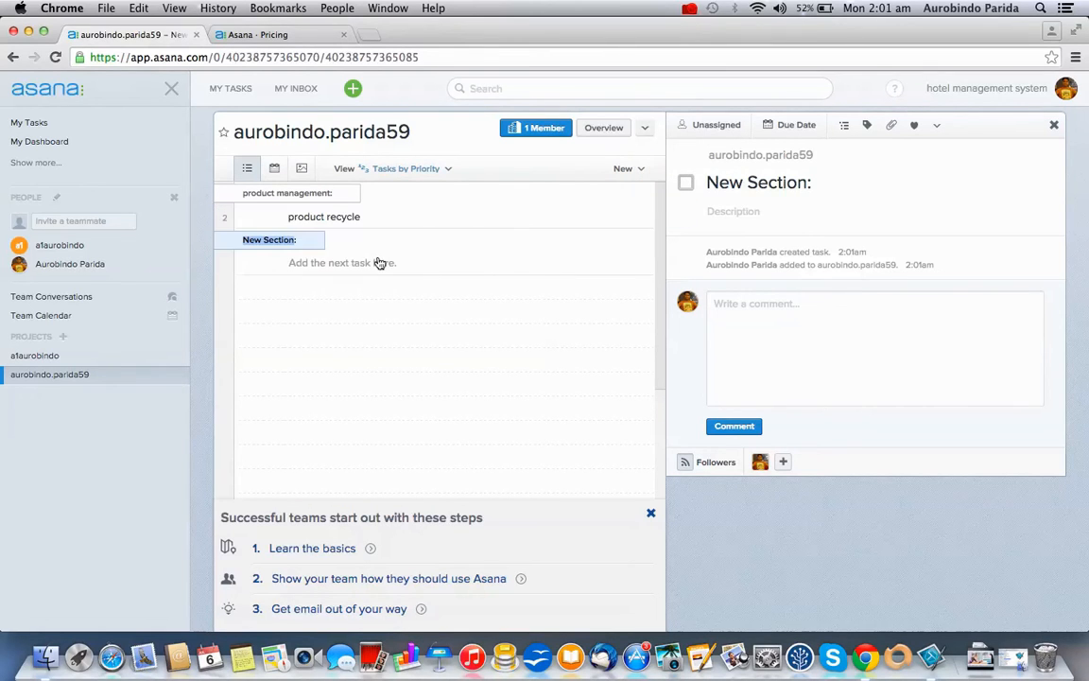
click(352, 270)
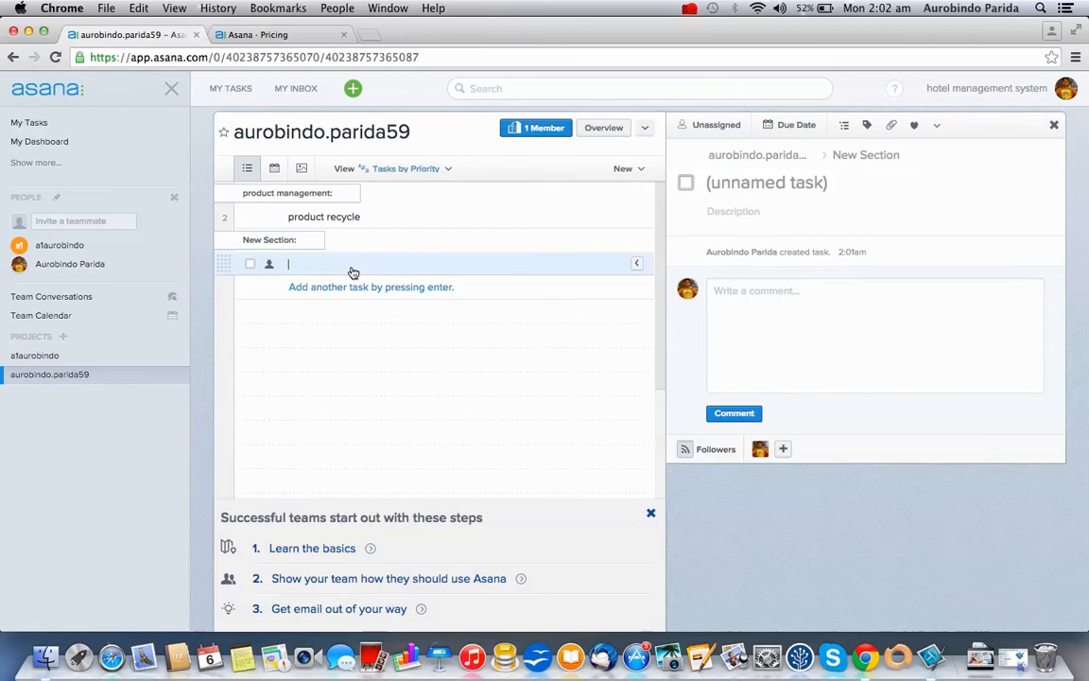
text(order ma)
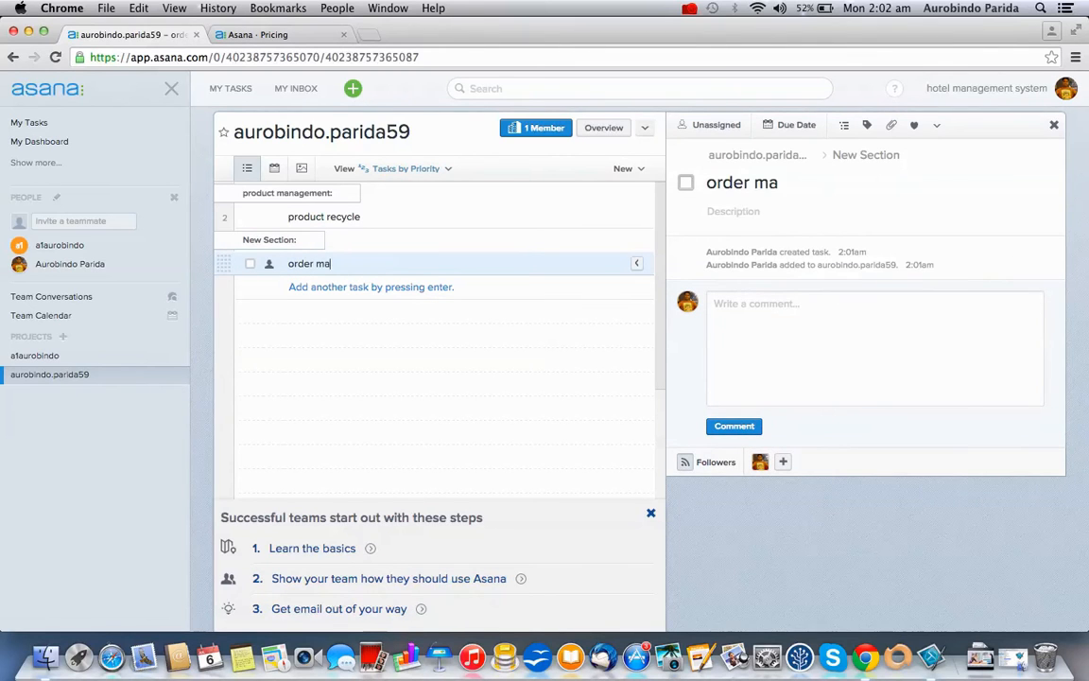
text(nagement)
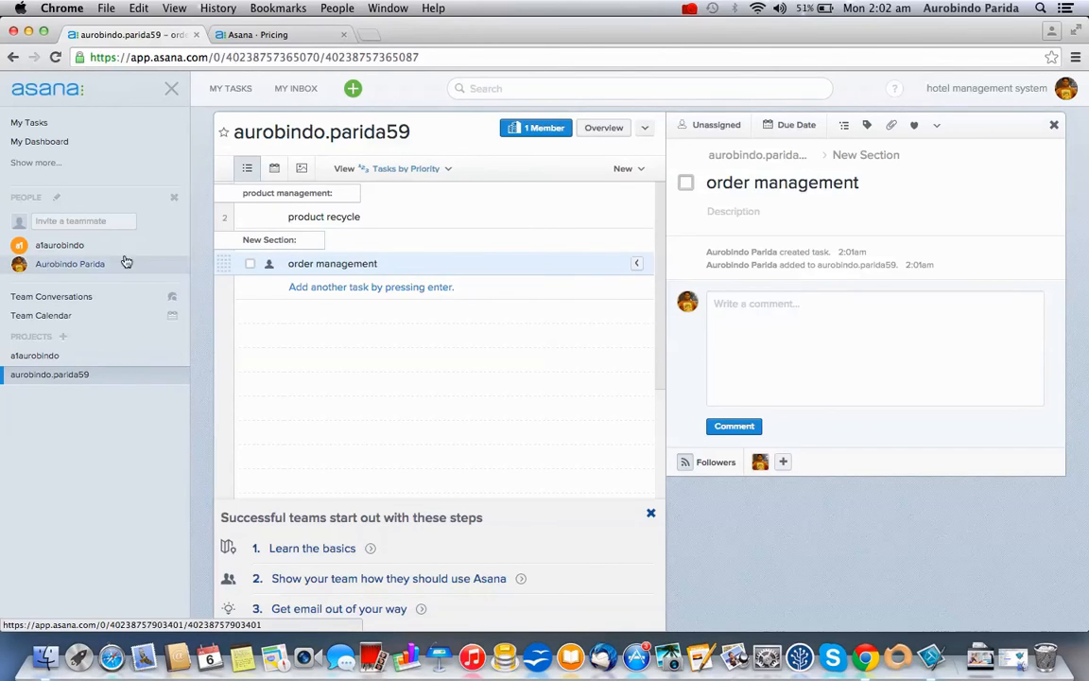
Assign order management and product recycle to yourself
click(269, 264)
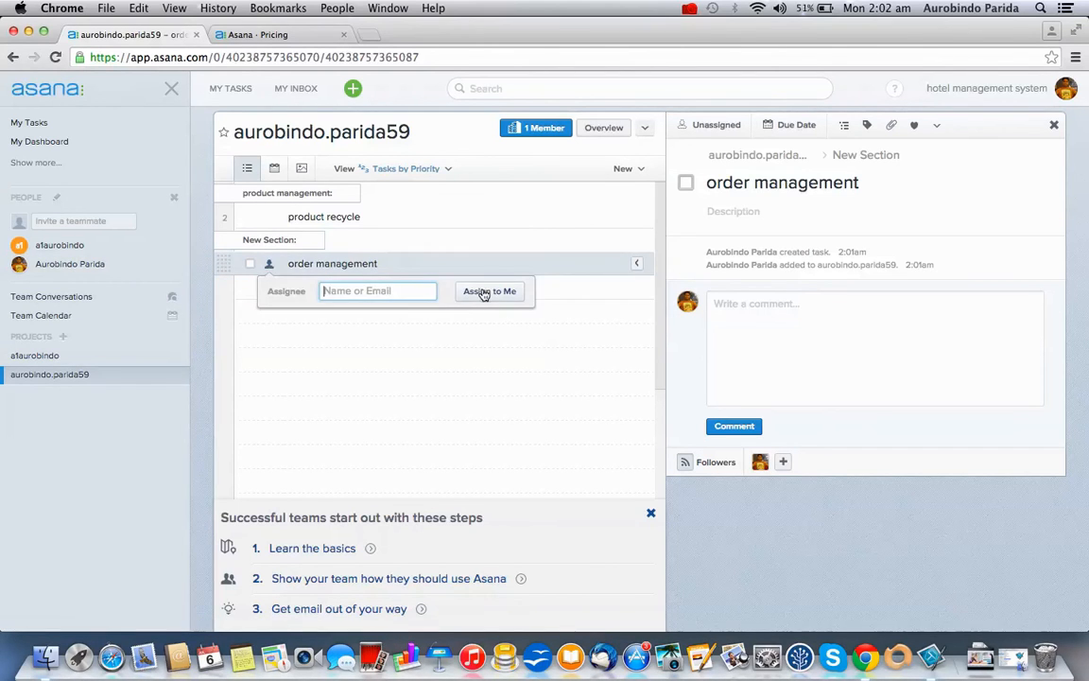
text(a)
click(401, 318)
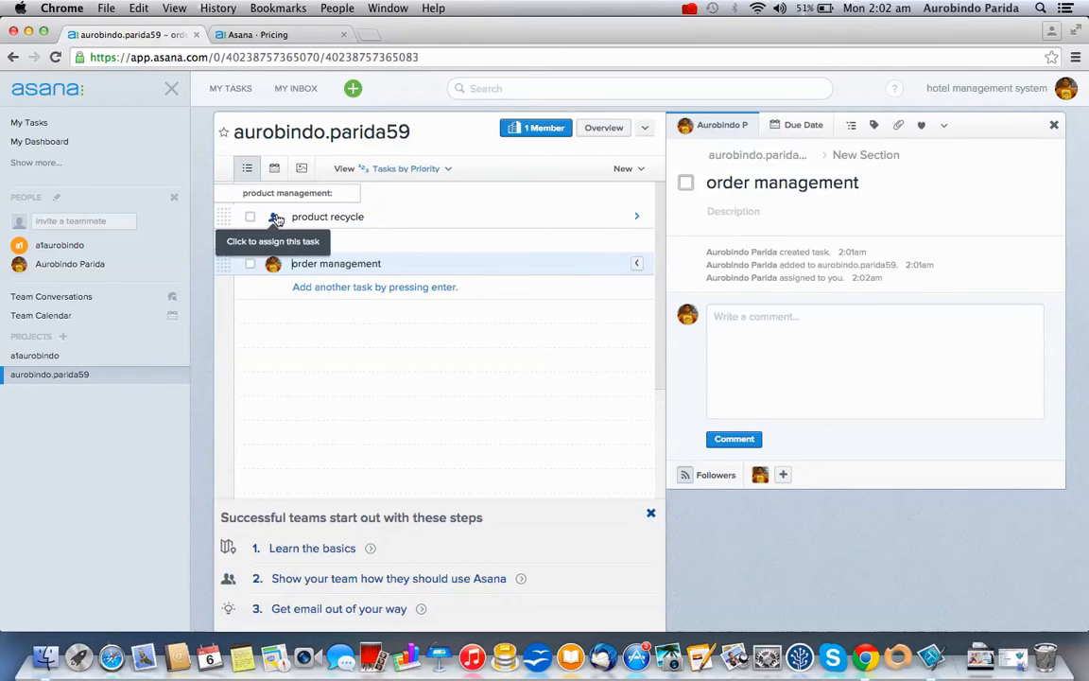
click(276, 222)
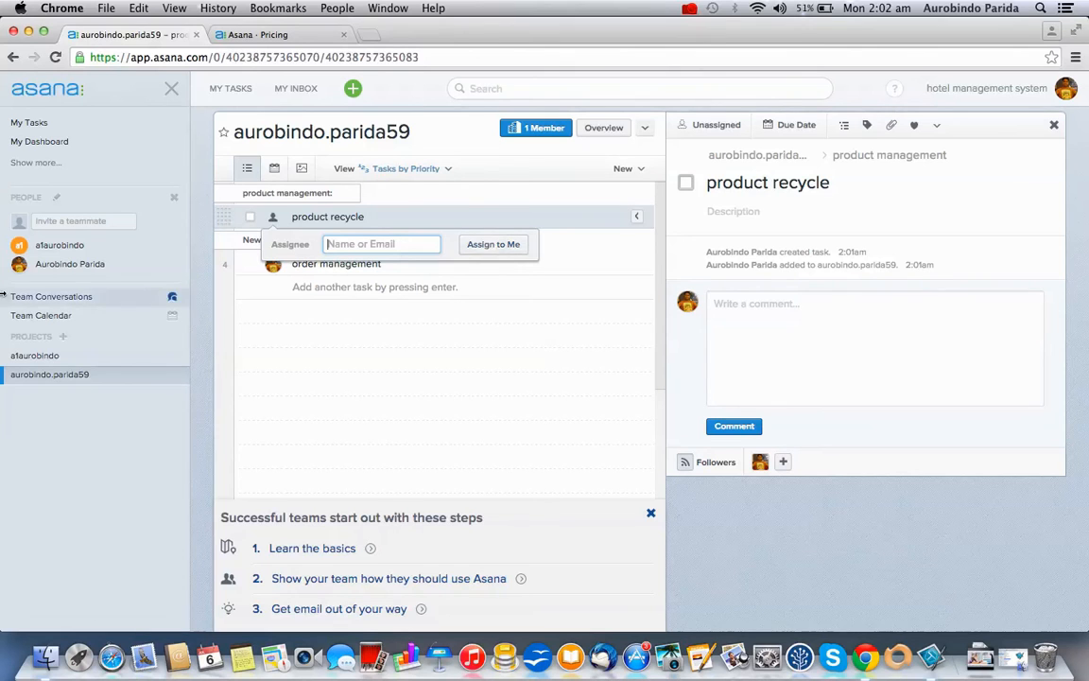
click(508, 244)
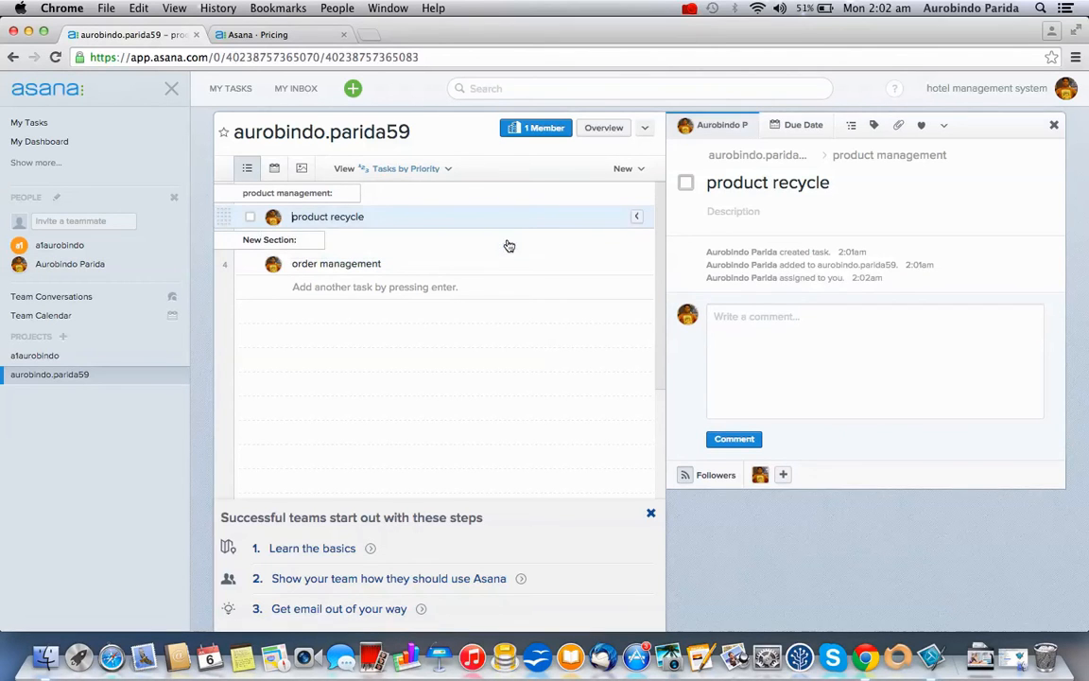
Assign css header task and task 1 to the invited teammate, then reopen the first project
click(36, 357)
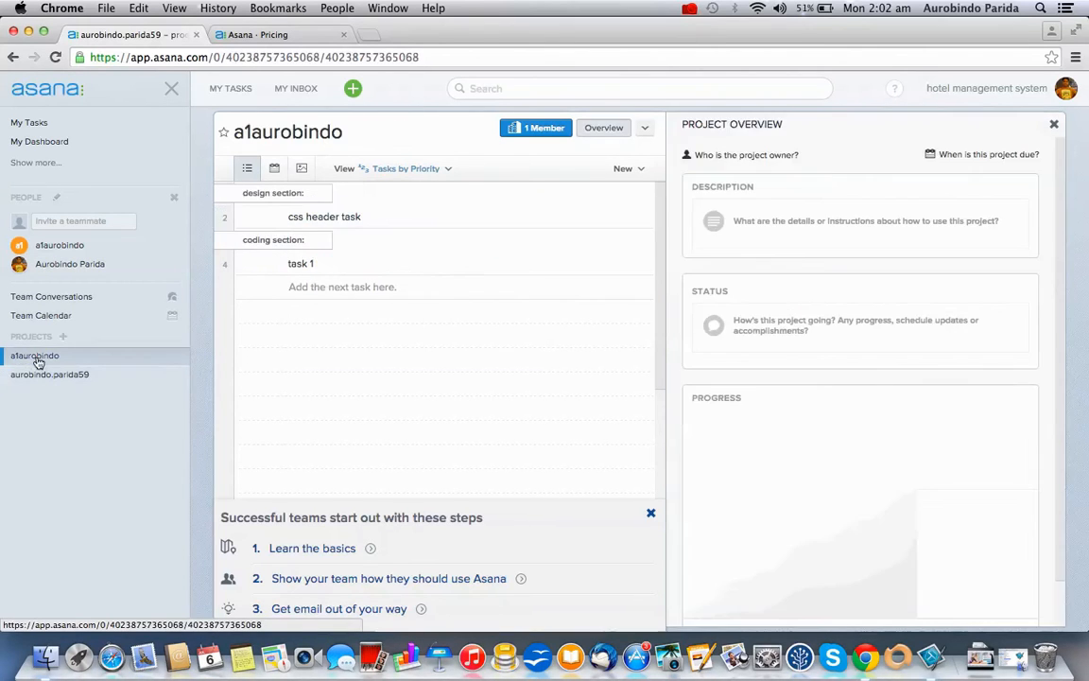
click(272, 218)
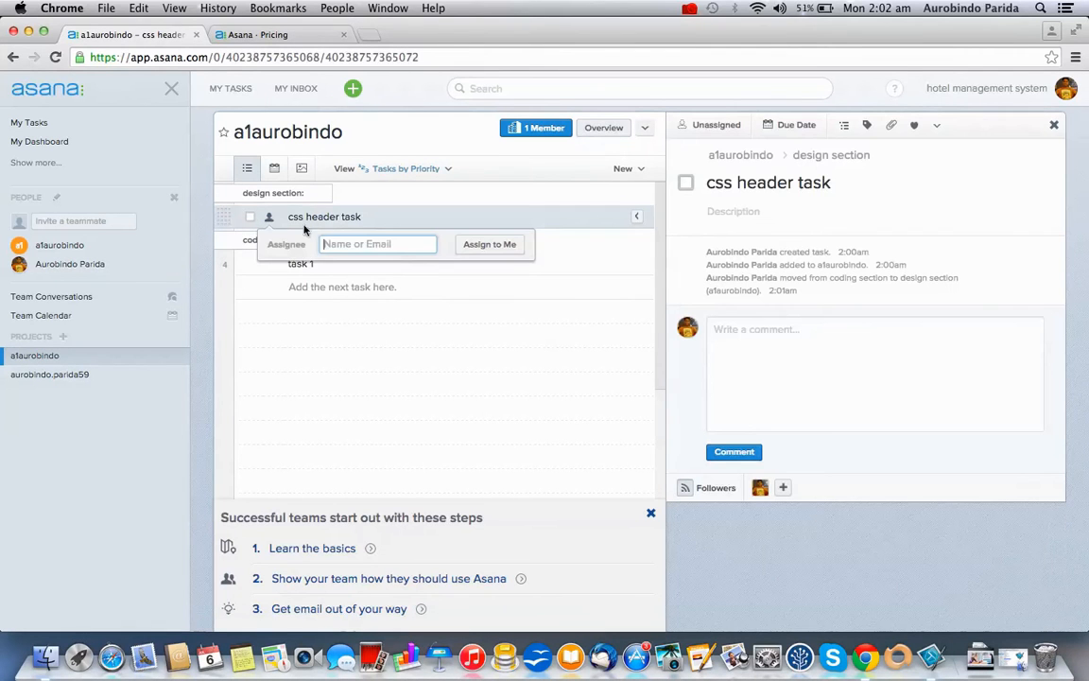
text(a1)
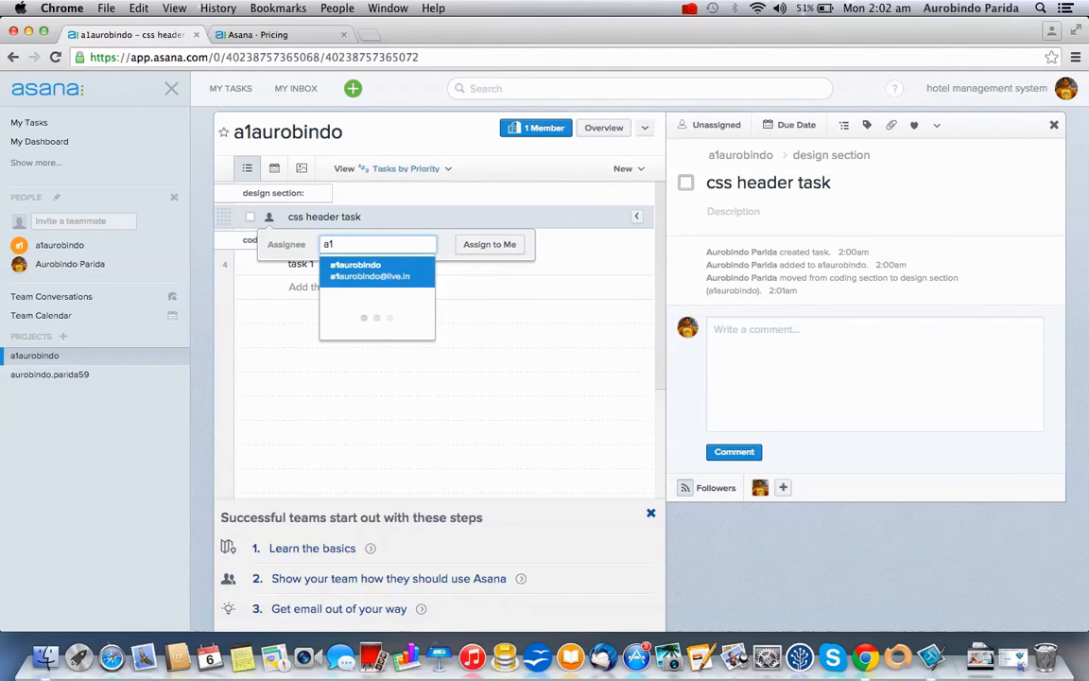
key(Return)
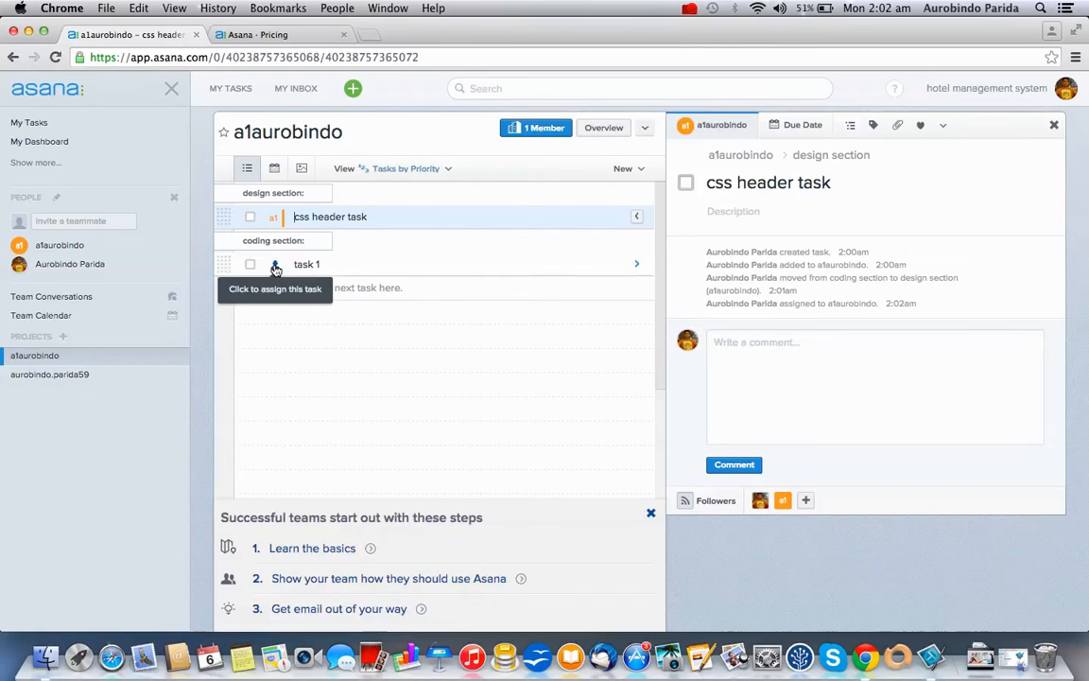
click(274, 264)
text(a1)
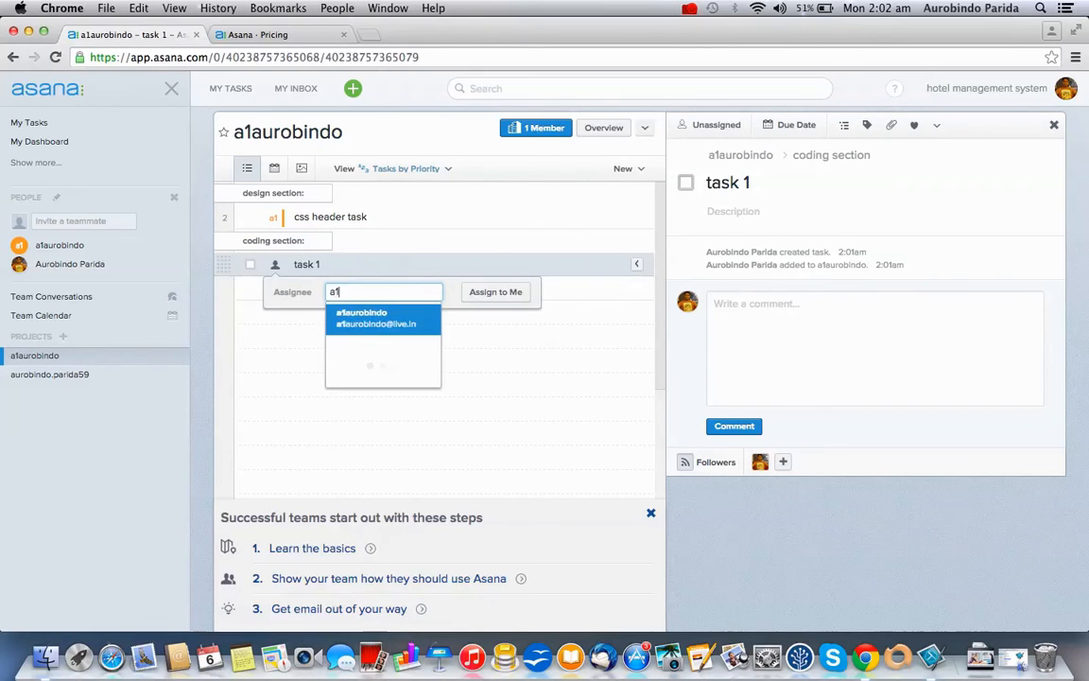
click(385, 327)
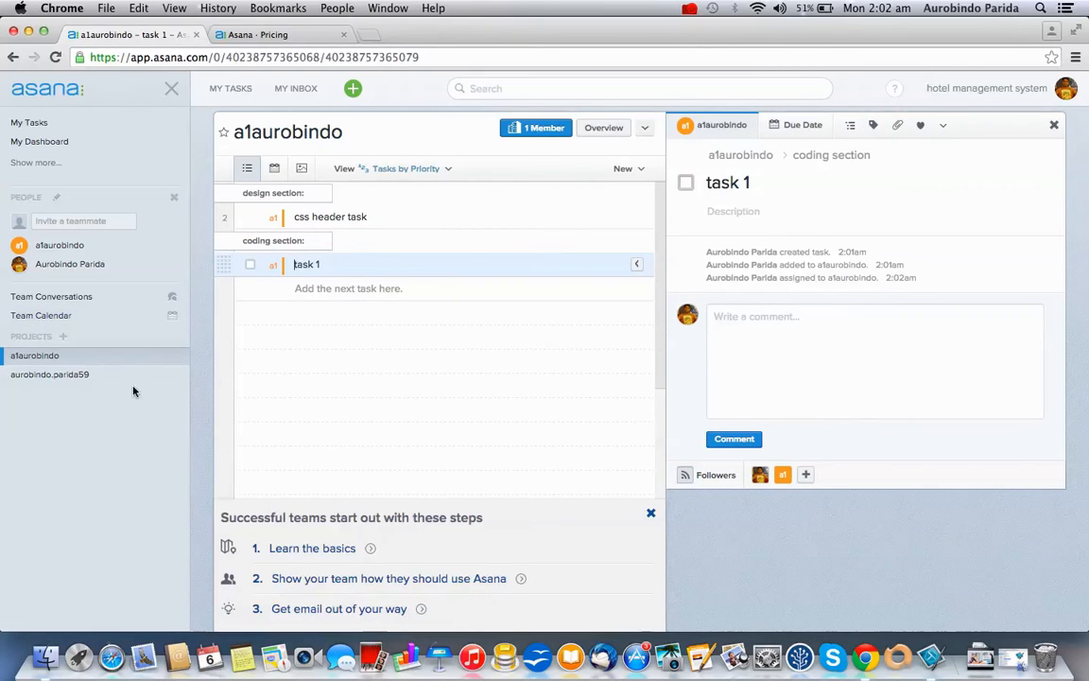
click(80, 375)
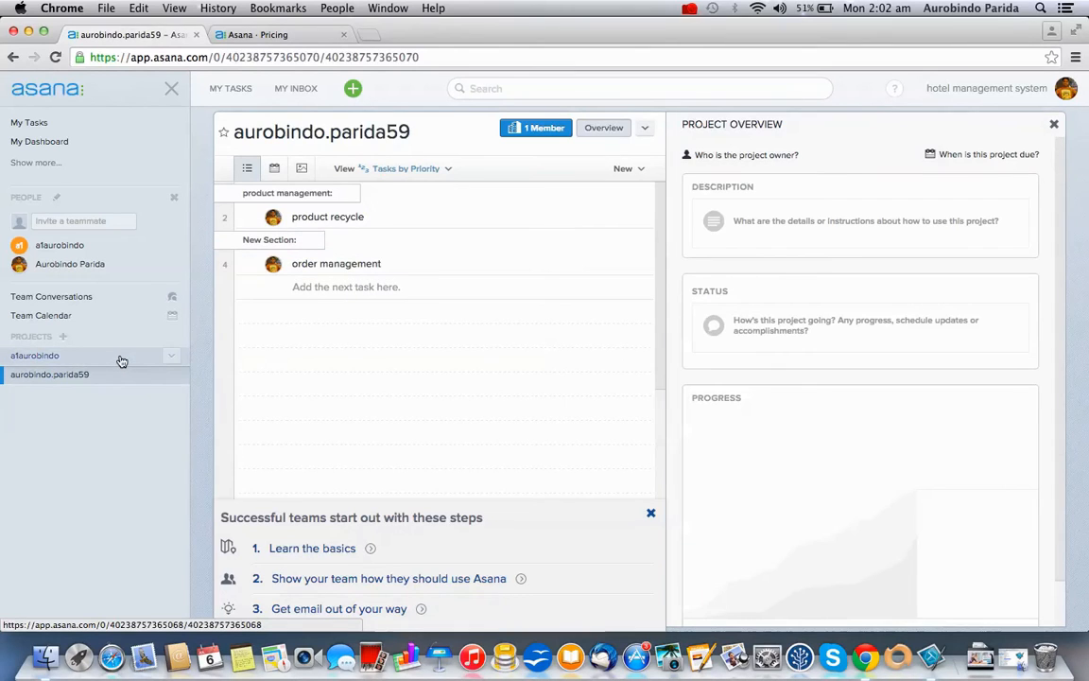
click(121, 360)
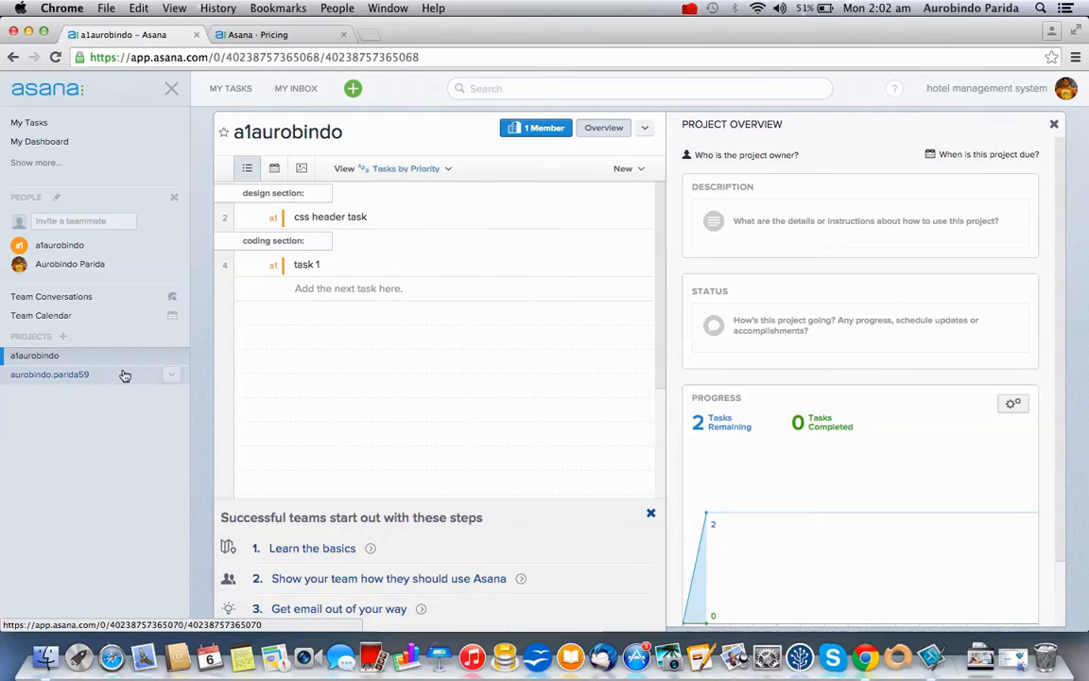
click(125, 376)
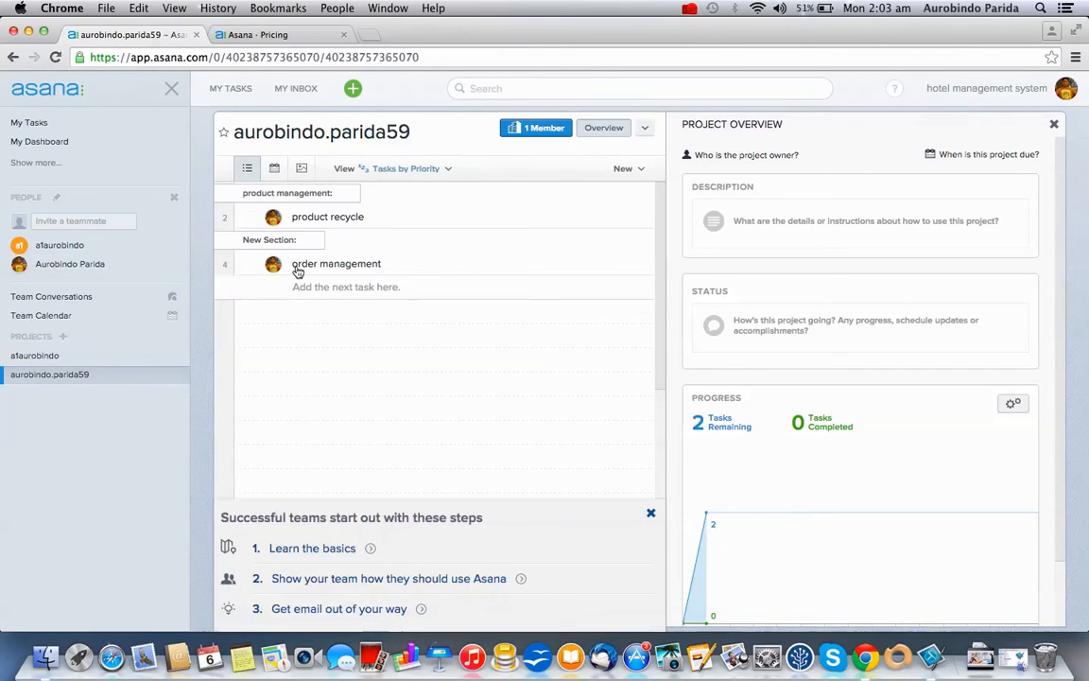
click(441, 216)
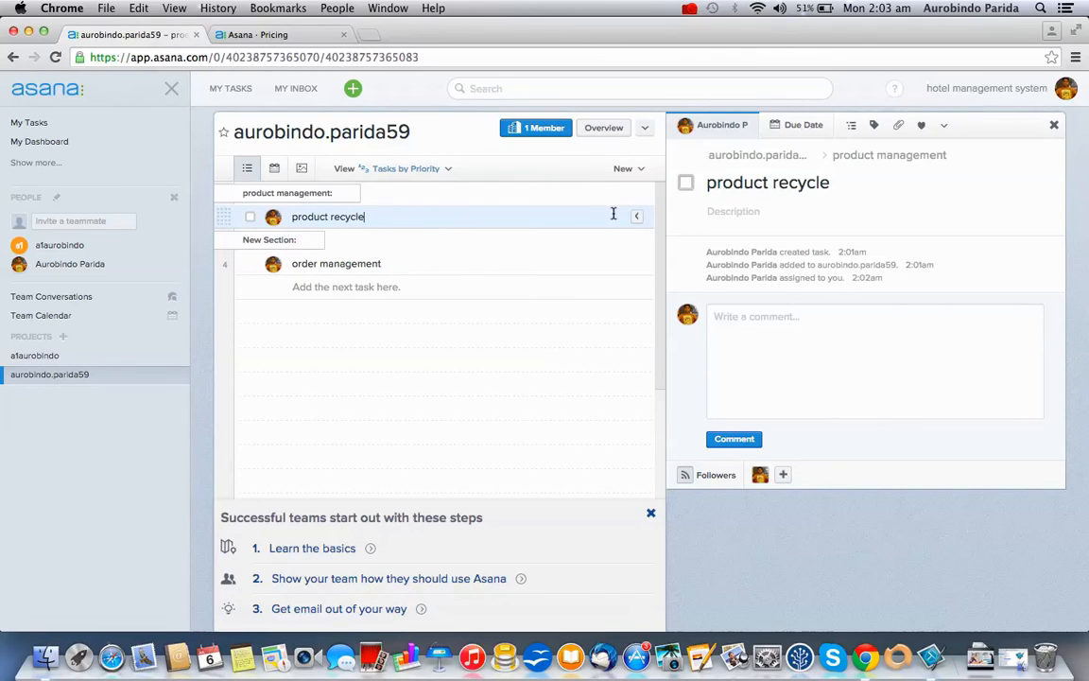
mouse_move(273, 220)
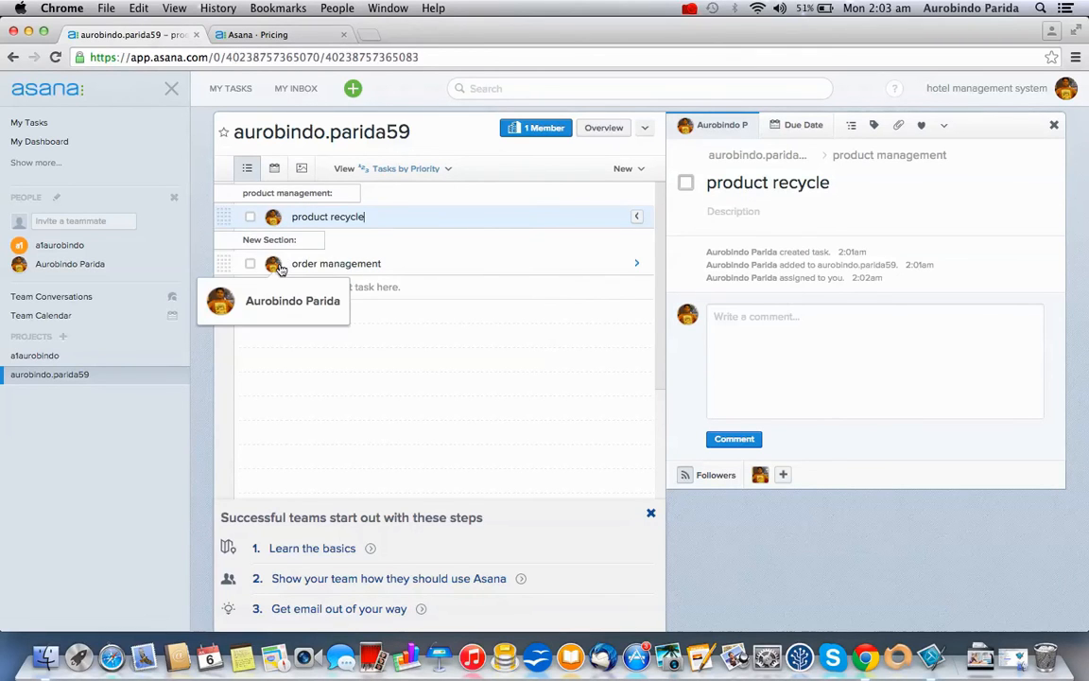
click(754, 119)
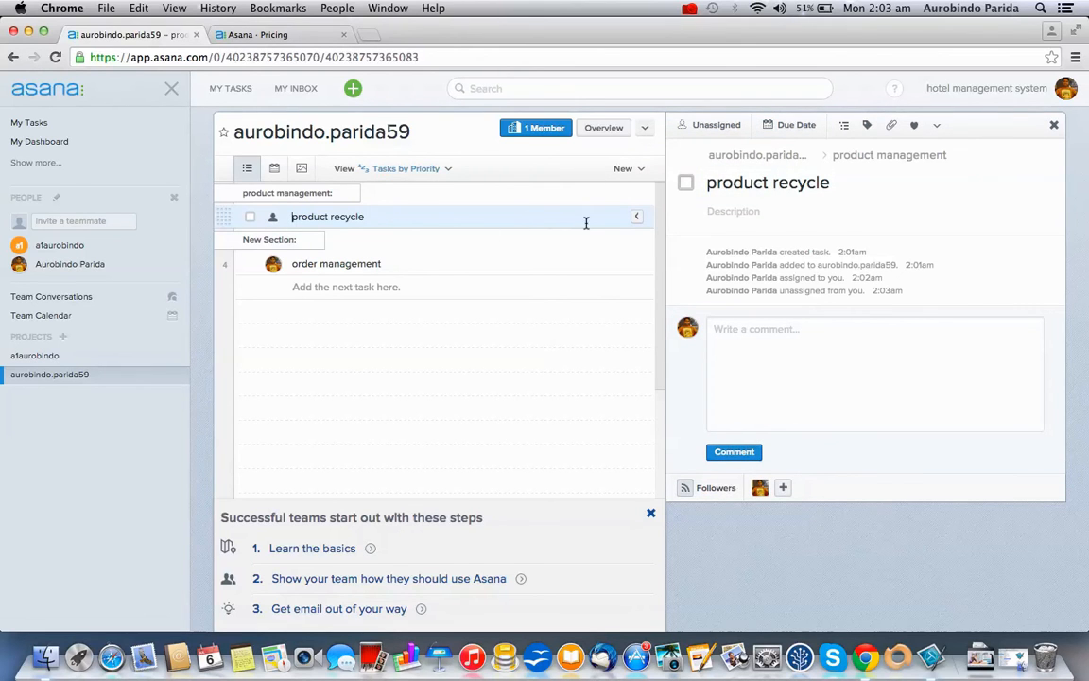
Set product recycle's due date to Wednesday, July 8 at 10:00am
click(799, 126)
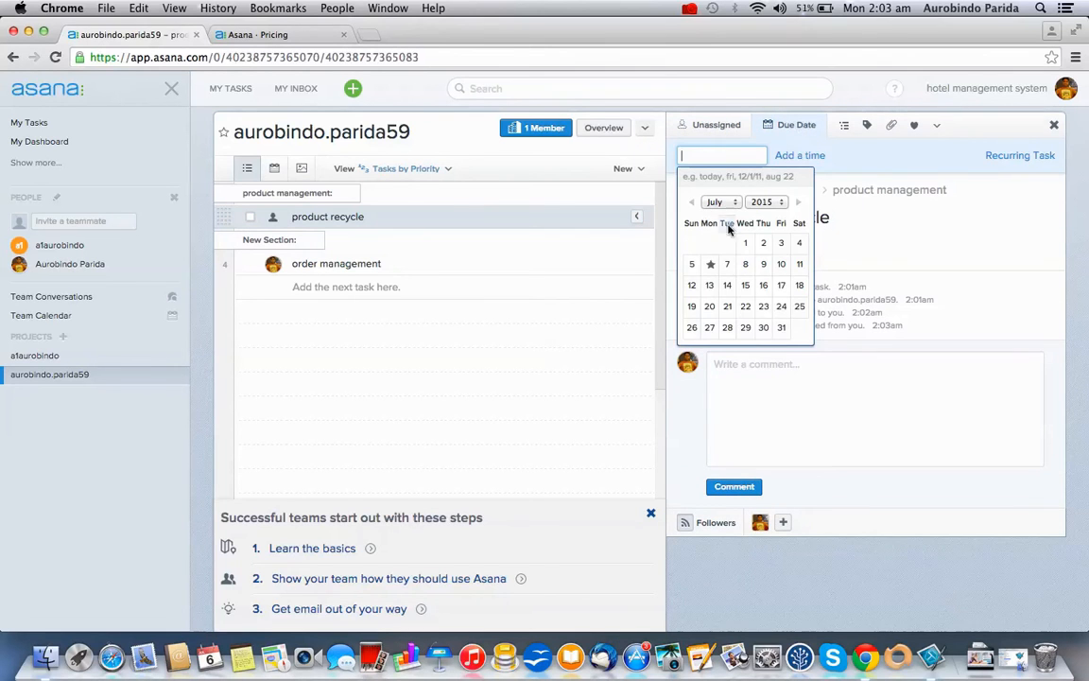
click(749, 265)
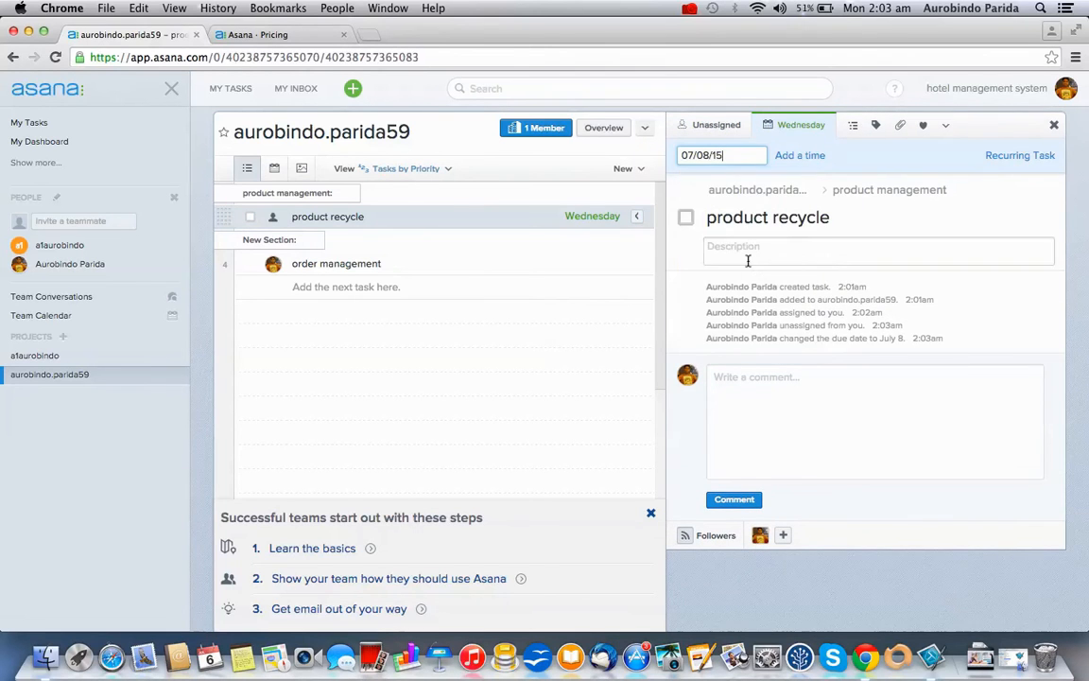
click(813, 158)
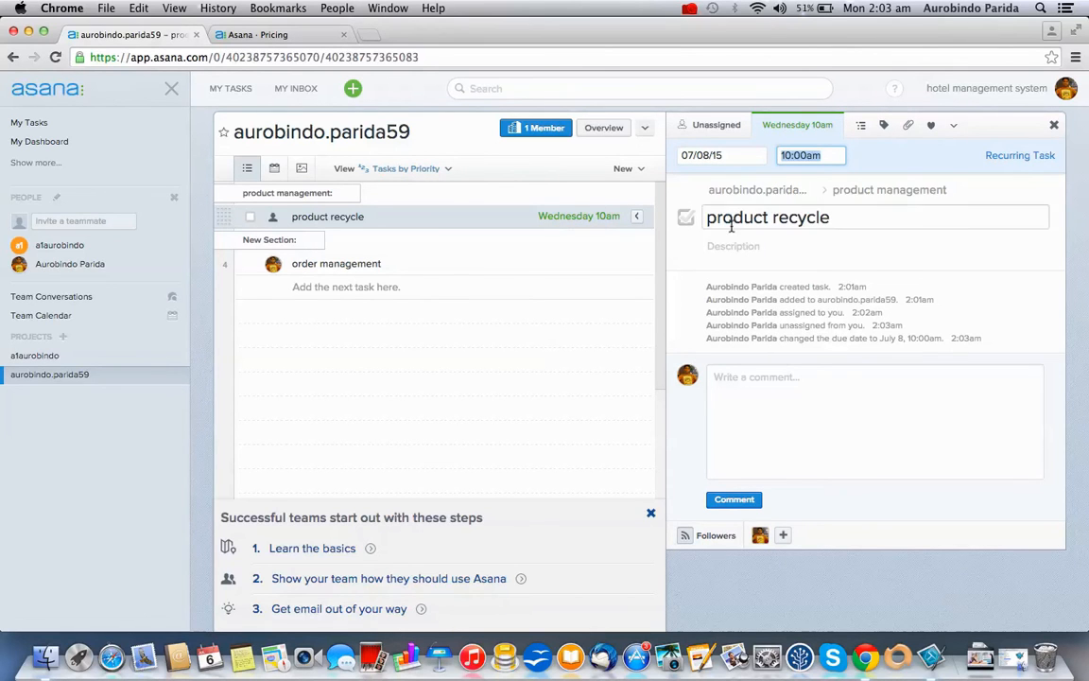
click(863, 219)
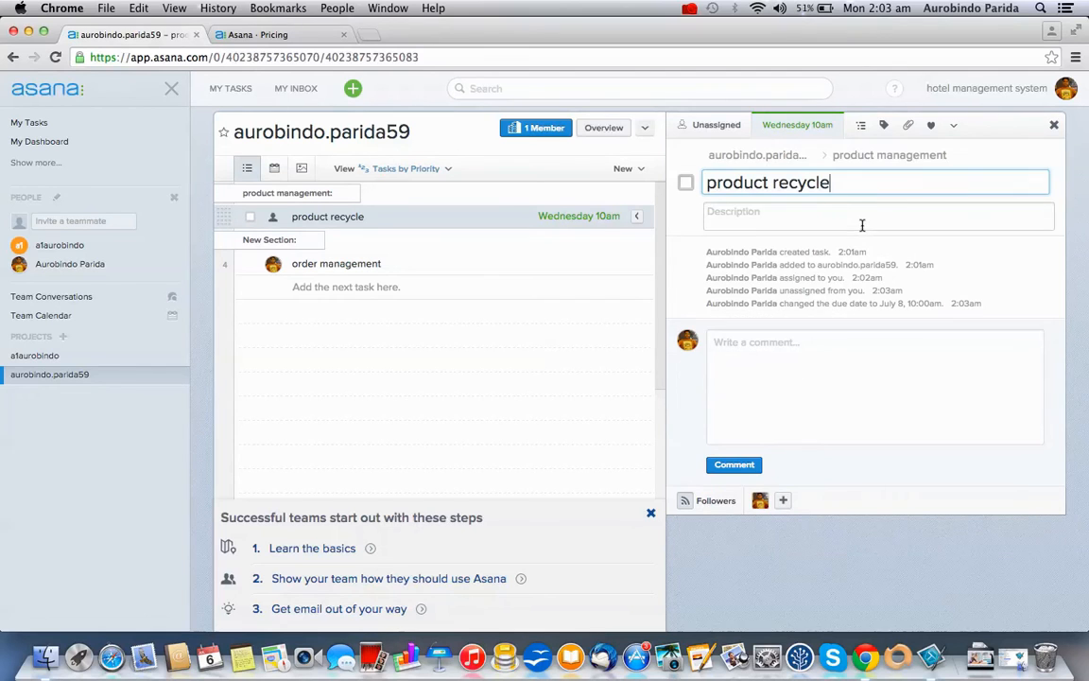
Add the subtasks 'product creation subtask' and 'sub task 2' under product recycle
click(863, 126)
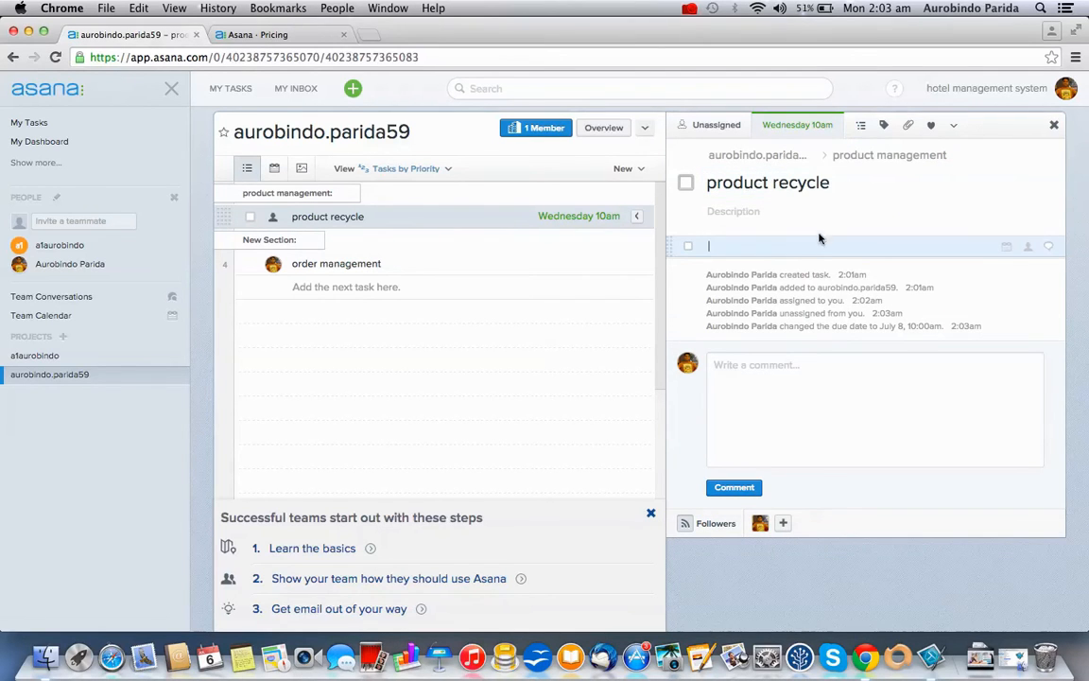
text(p)
text(rod)
text(uct cre)
text(ation ta)
text(sub)
text(task)
click(861, 125)
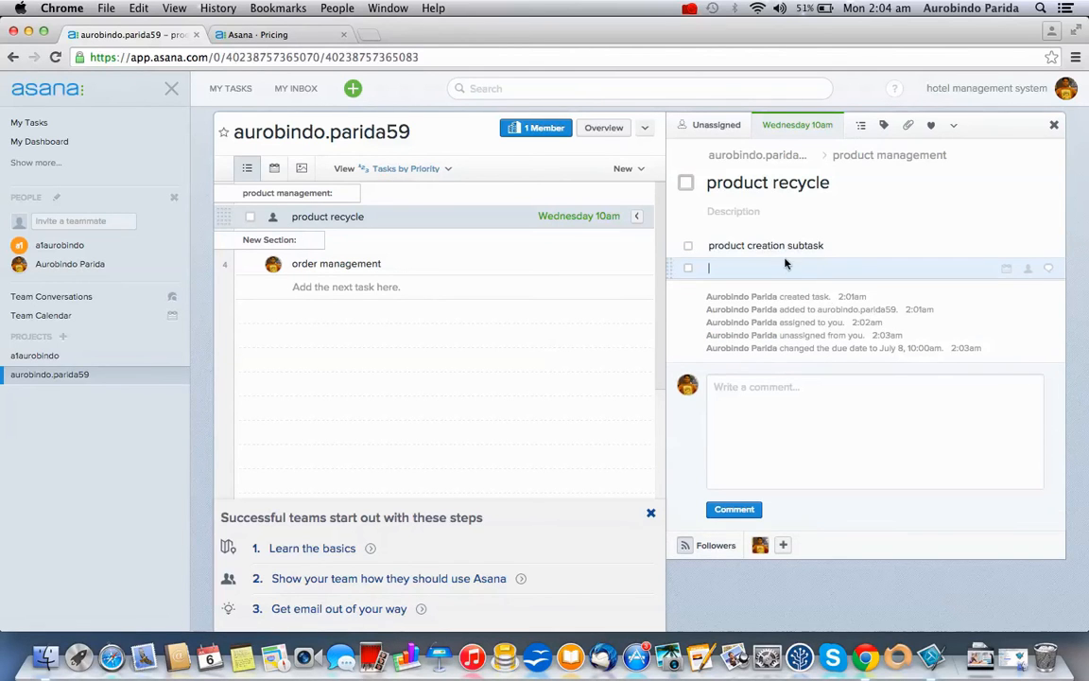
text(sub task 2)
Look over the attachment options, then heart product recycle so its count shows 1
click(909, 128)
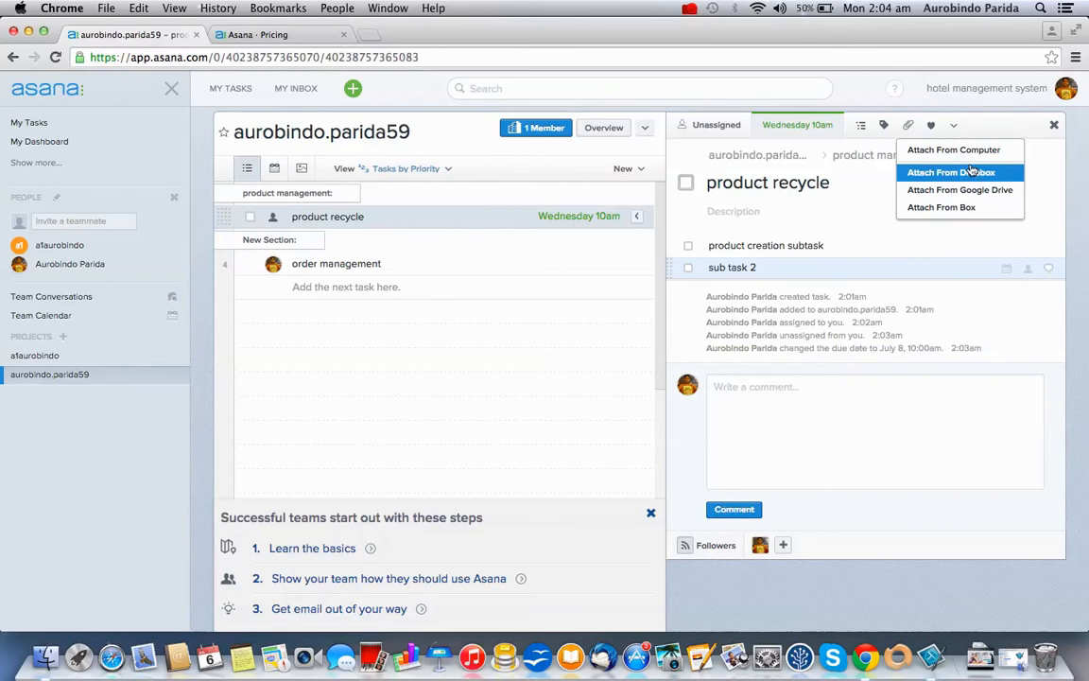
click(1042, 183)
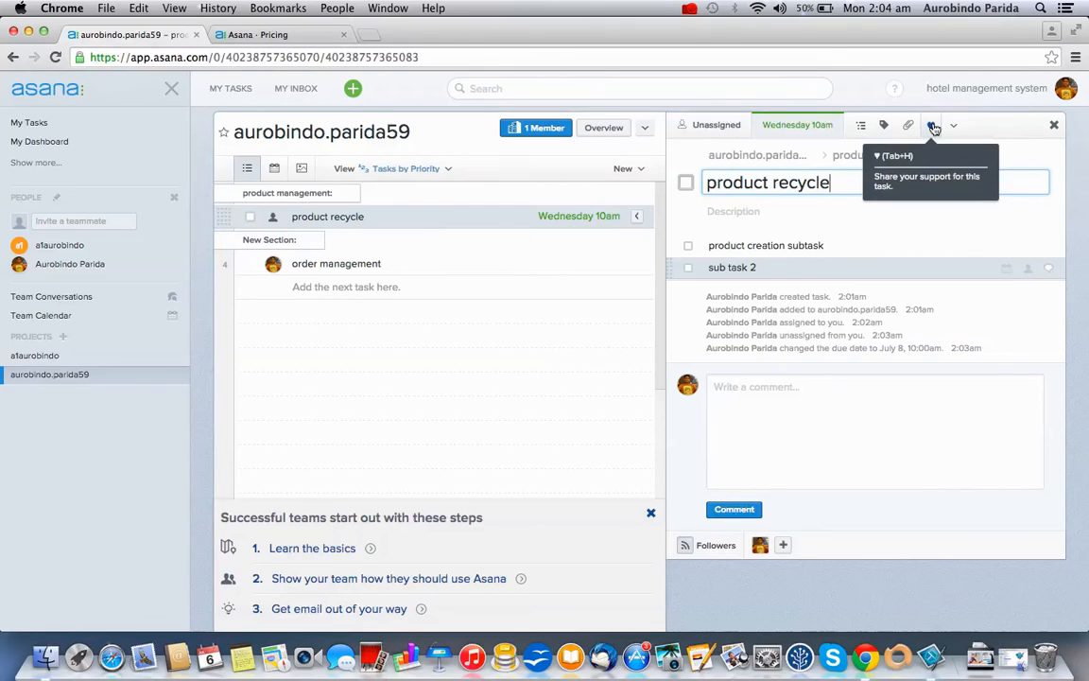
click(933, 127)
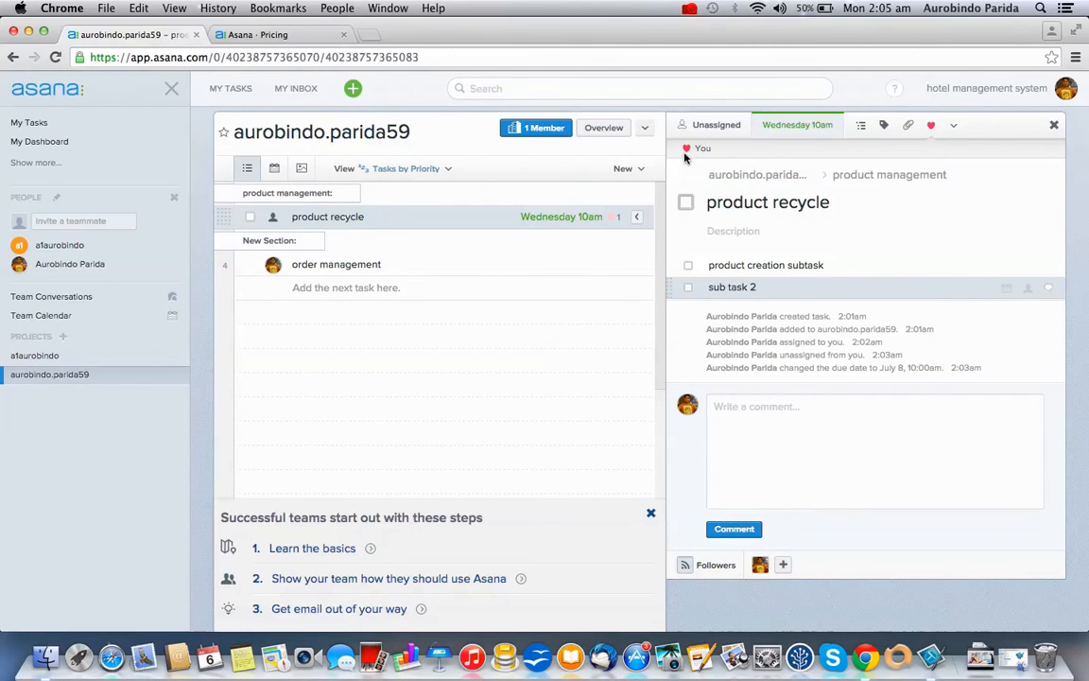
Make a copy of product recycle, creating 'Copy of product recycle' beneath it
click(954, 127)
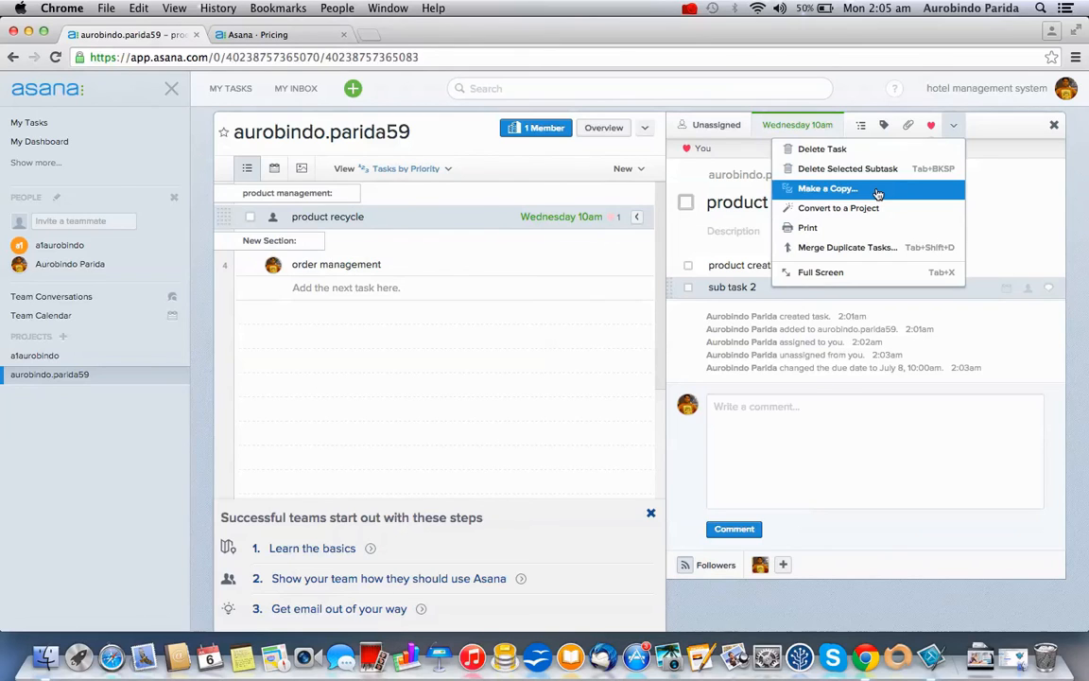
click(827, 189)
click(435, 412)
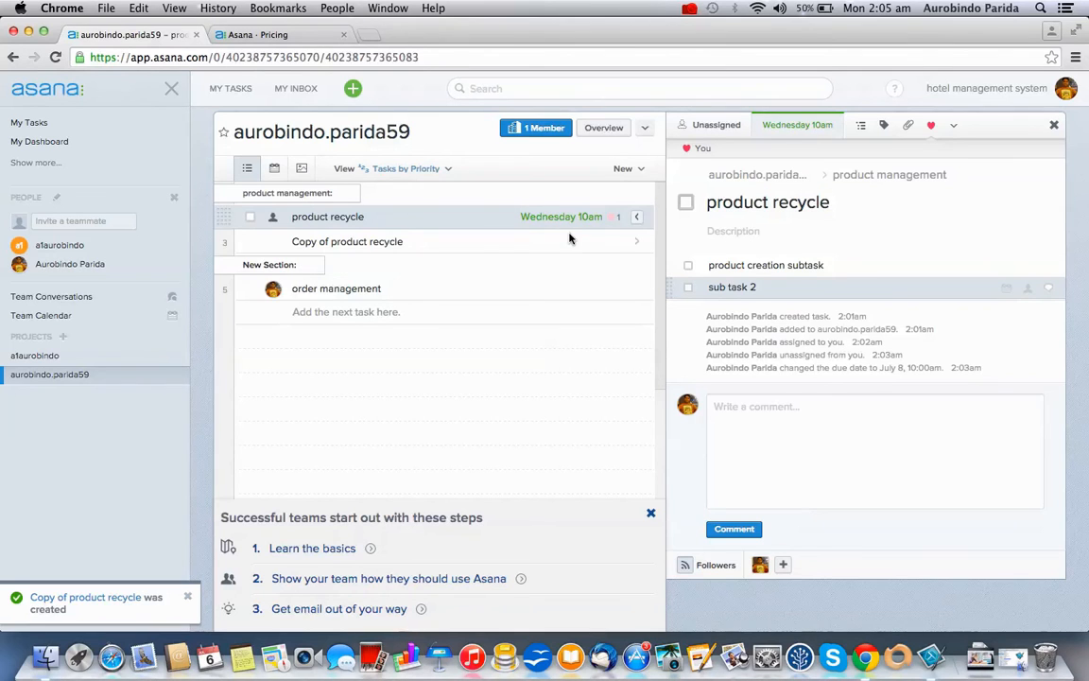
Open Copy of product recycle to confirm both subtasks carried over, copying the name 'product recycle'
click(375, 241)
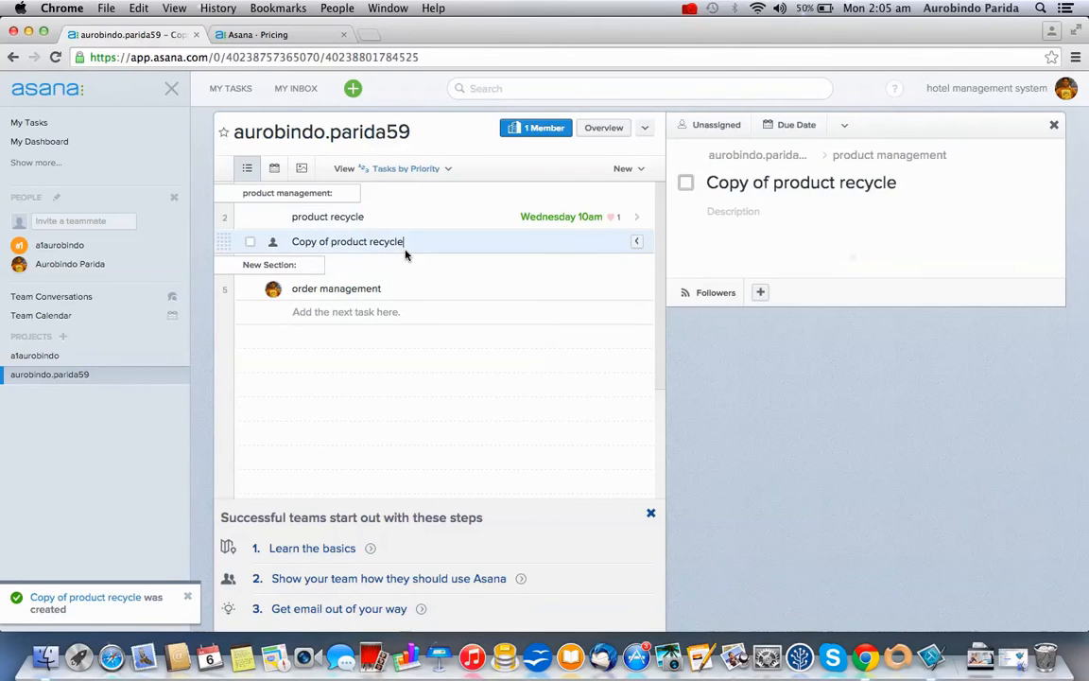
click(387, 219)
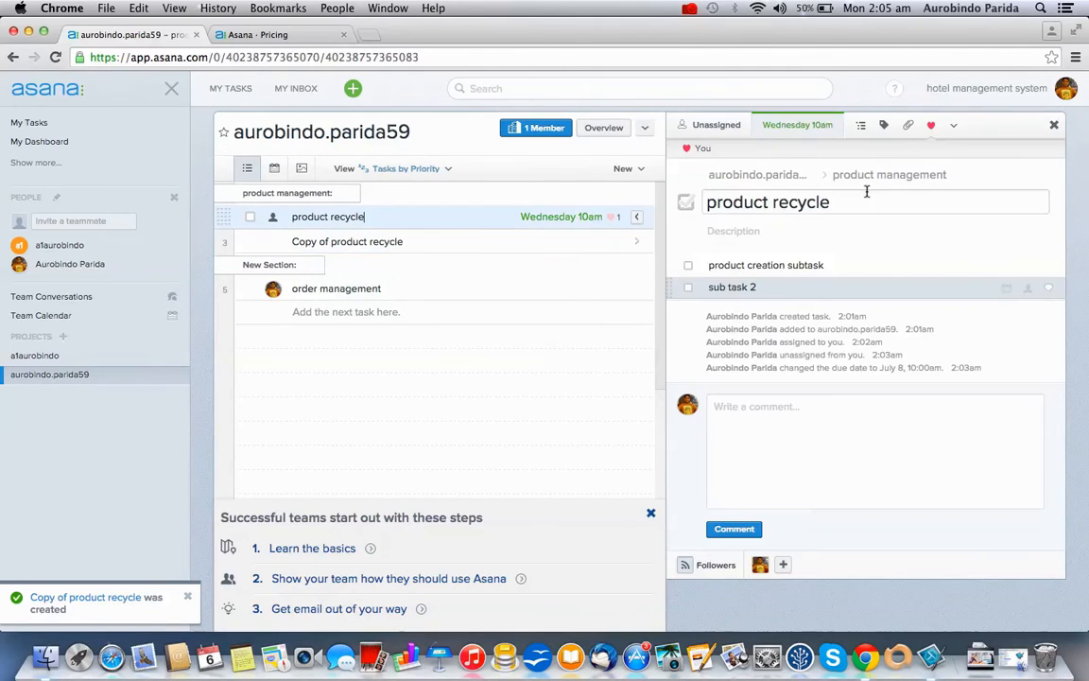
click(952, 126)
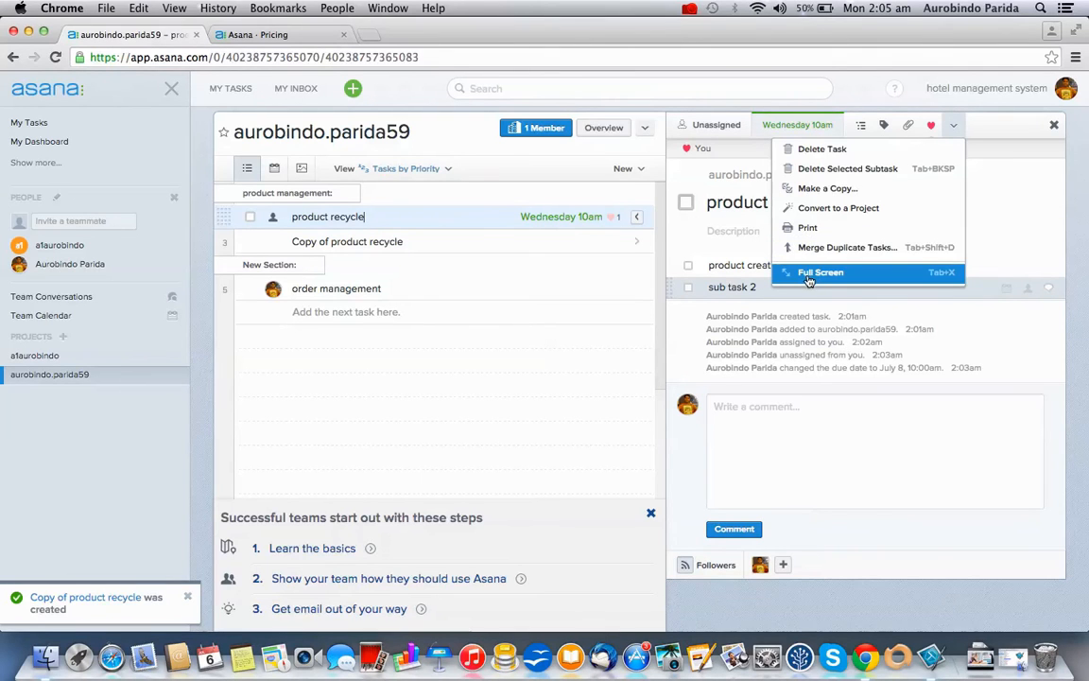
click(508, 243)
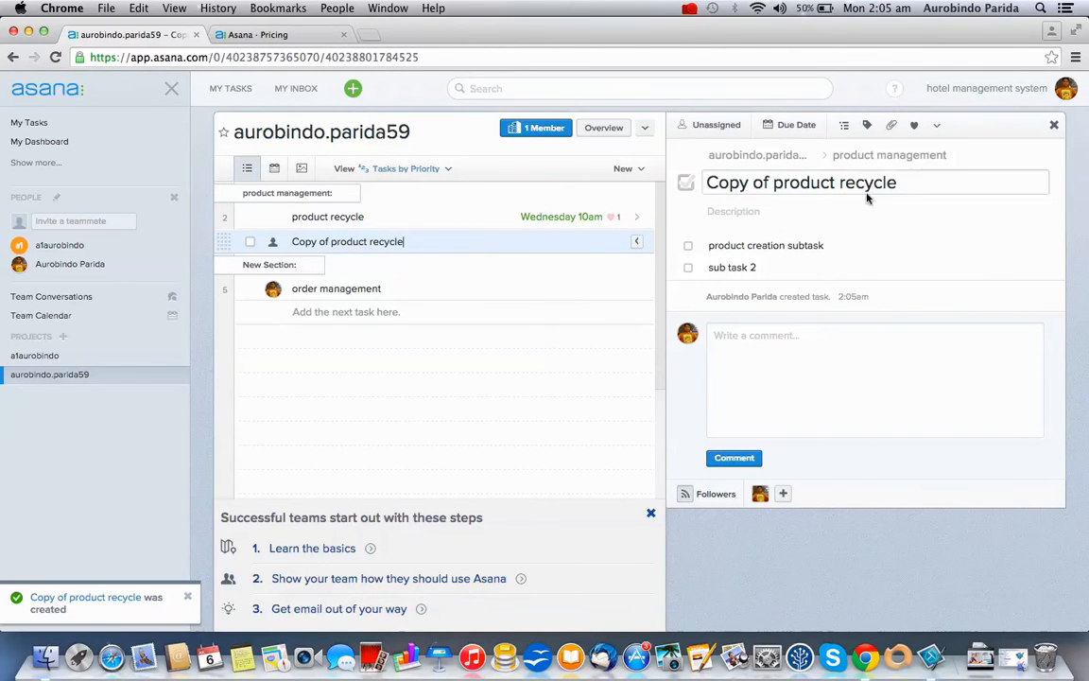
drag(360, 217, 289, 216)
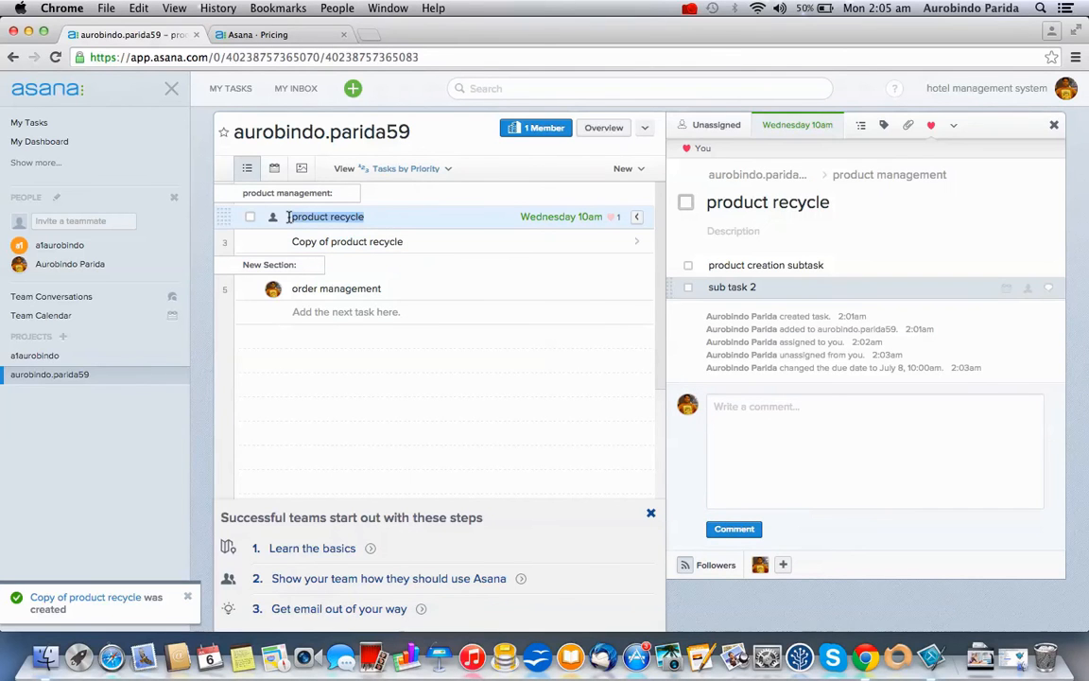
key(super+c)
click(455, 240)
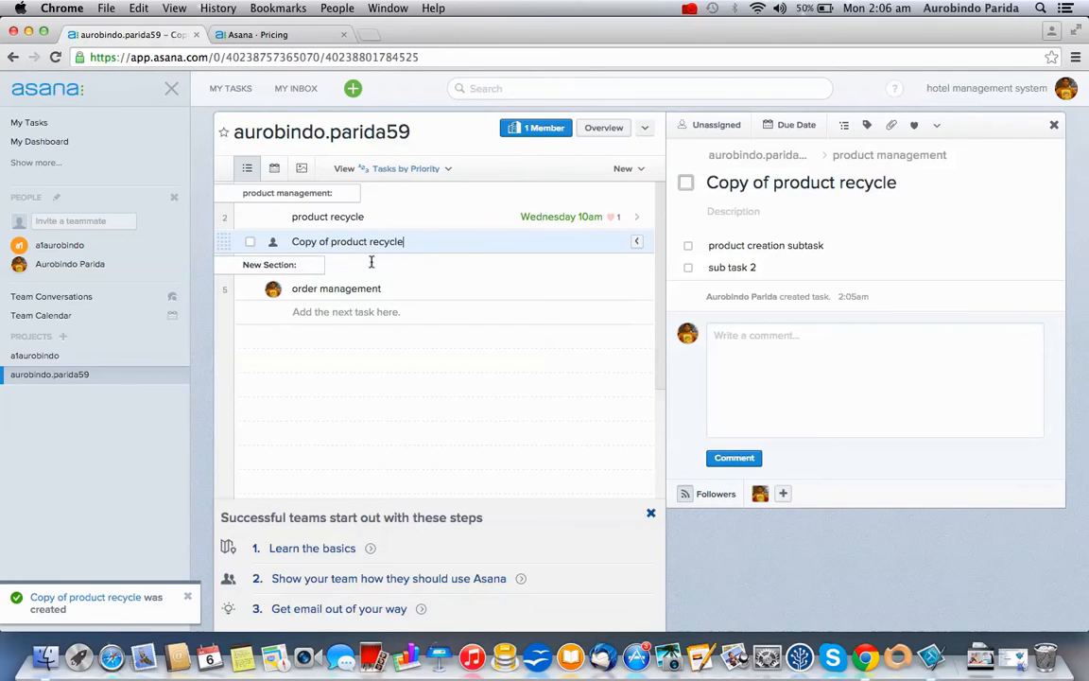
Merge Copy of product recycle into product recycle as a duplicate, then reopen product recycle
click(937, 127)
click(897, 227)
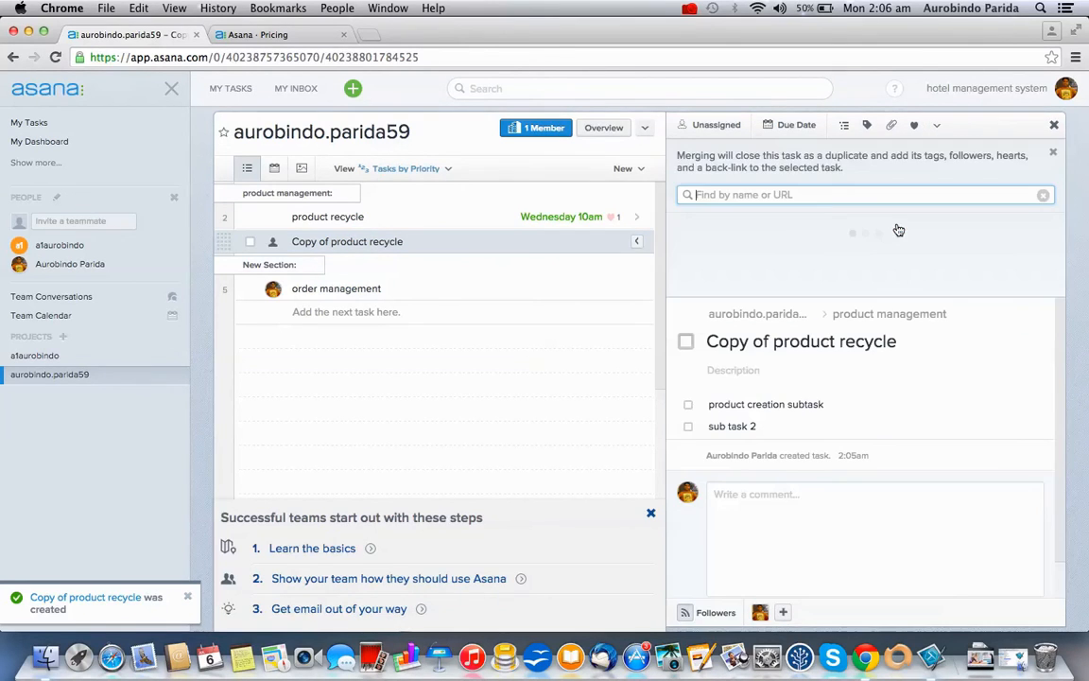
key(super+v)
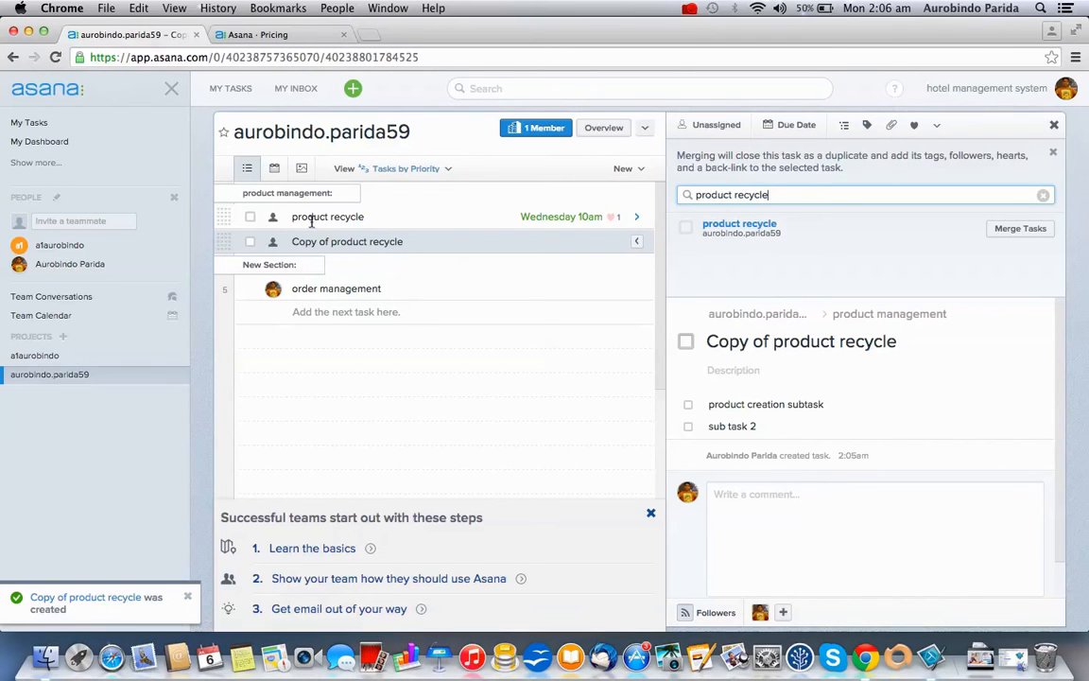
click(1026, 229)
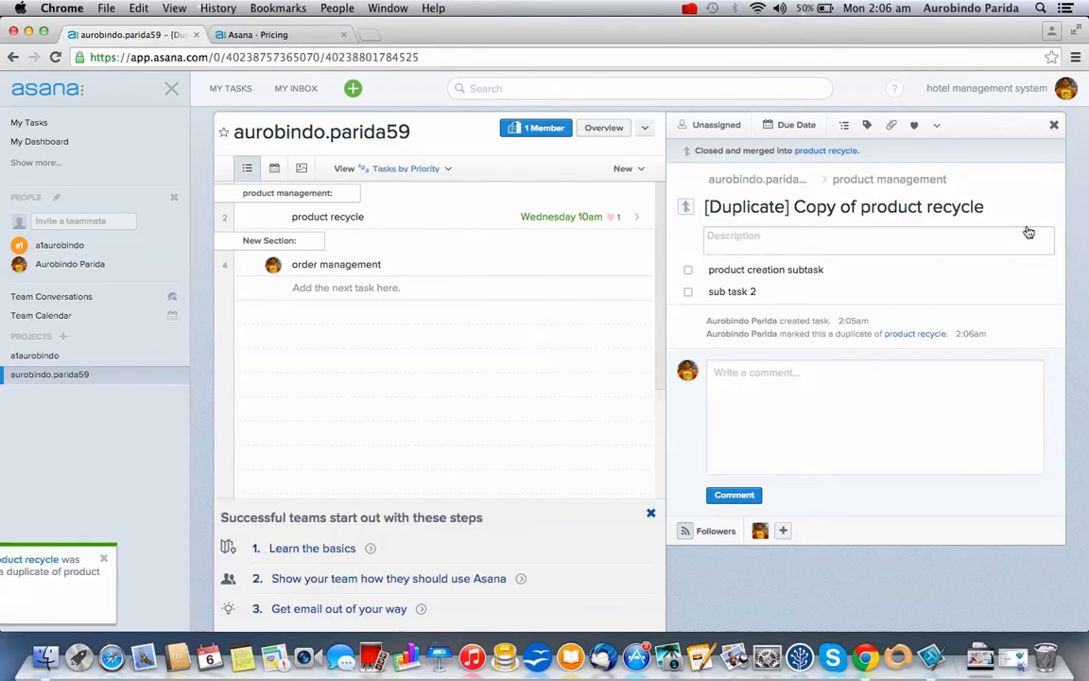
click(433, 217)
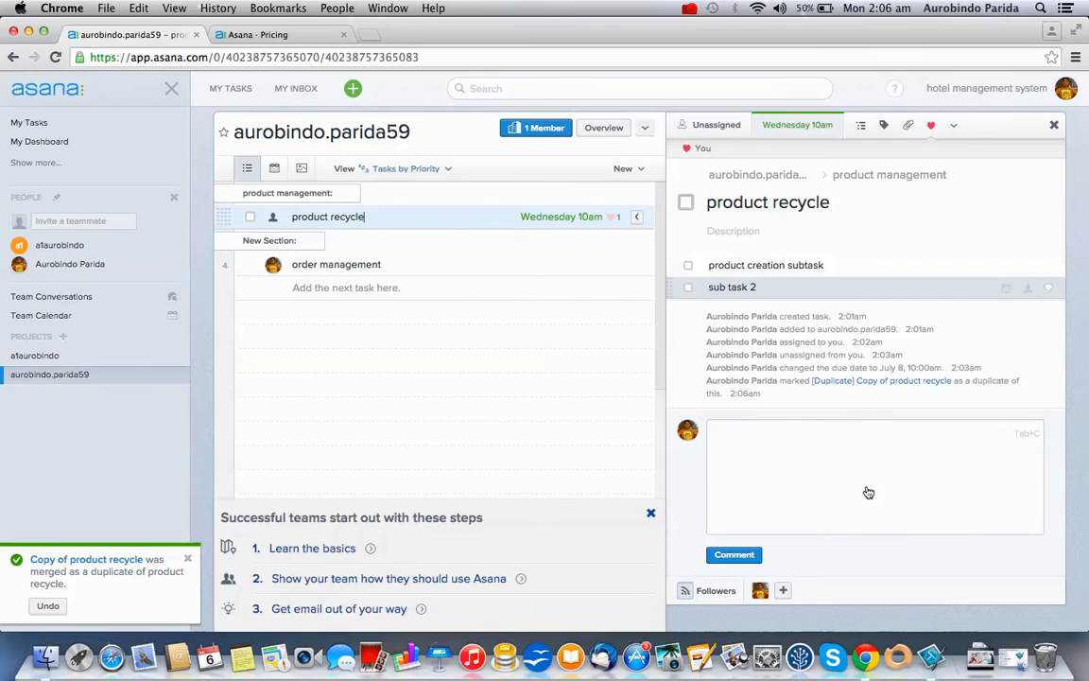
Write the comment 'how is this task going ?' on product recycle and submit it
click(827, 470)
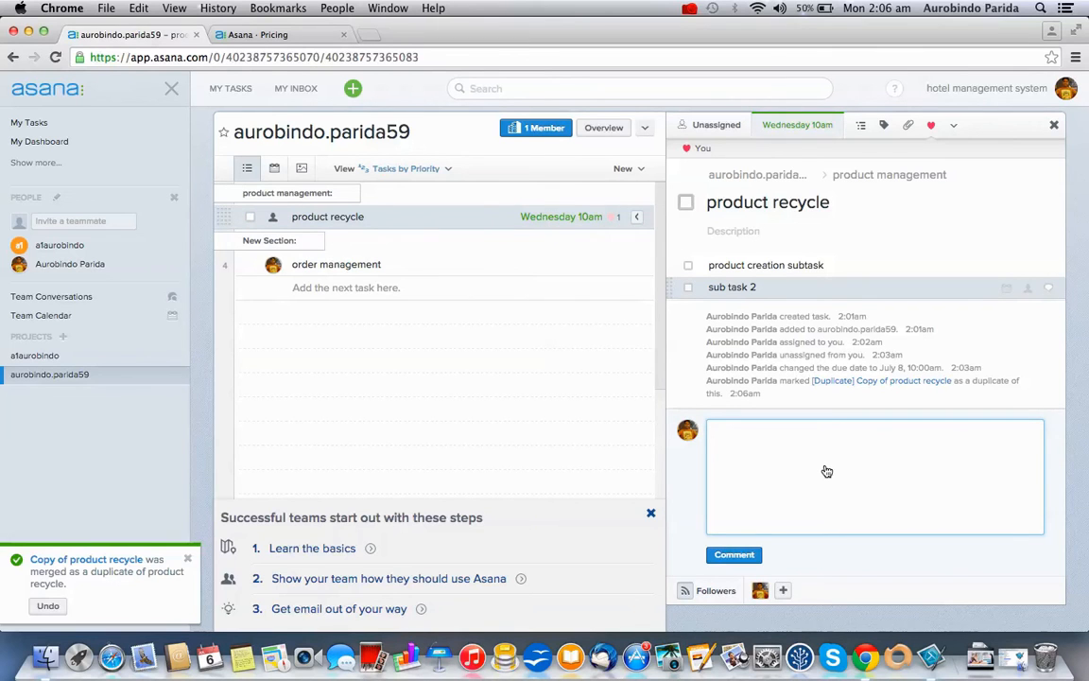
text(n)
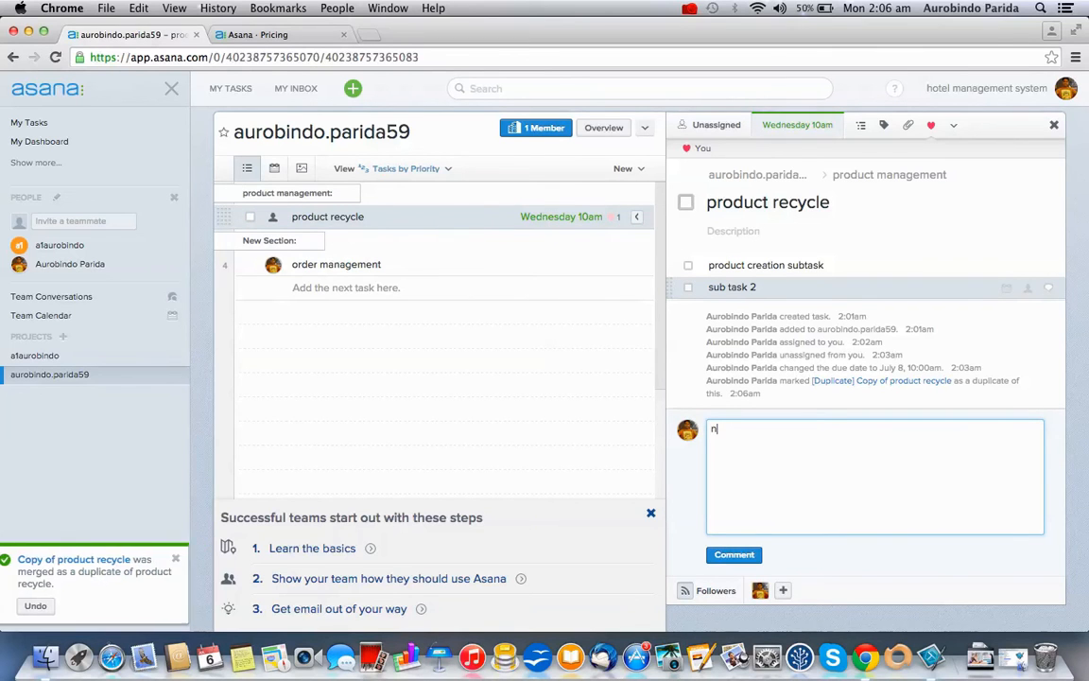
key(BackSpace)
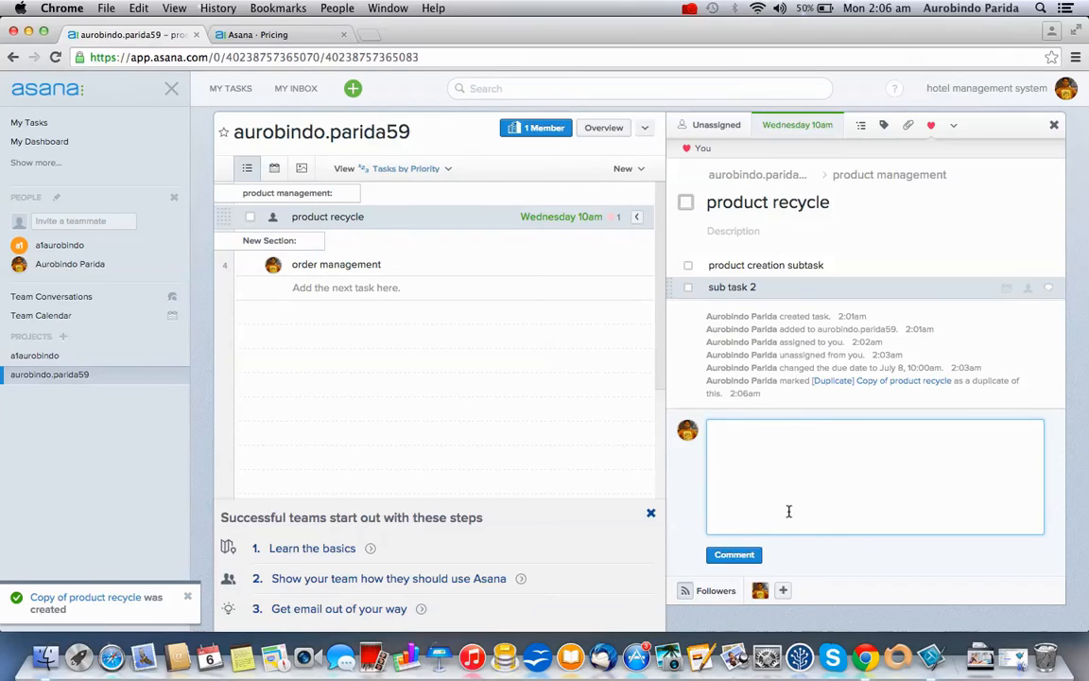
text(jkhkhadkjh)
key(super+a)
key(BackSpace)
text(how is this task gouing ?)
click(800, 429)
key(BackSpace)
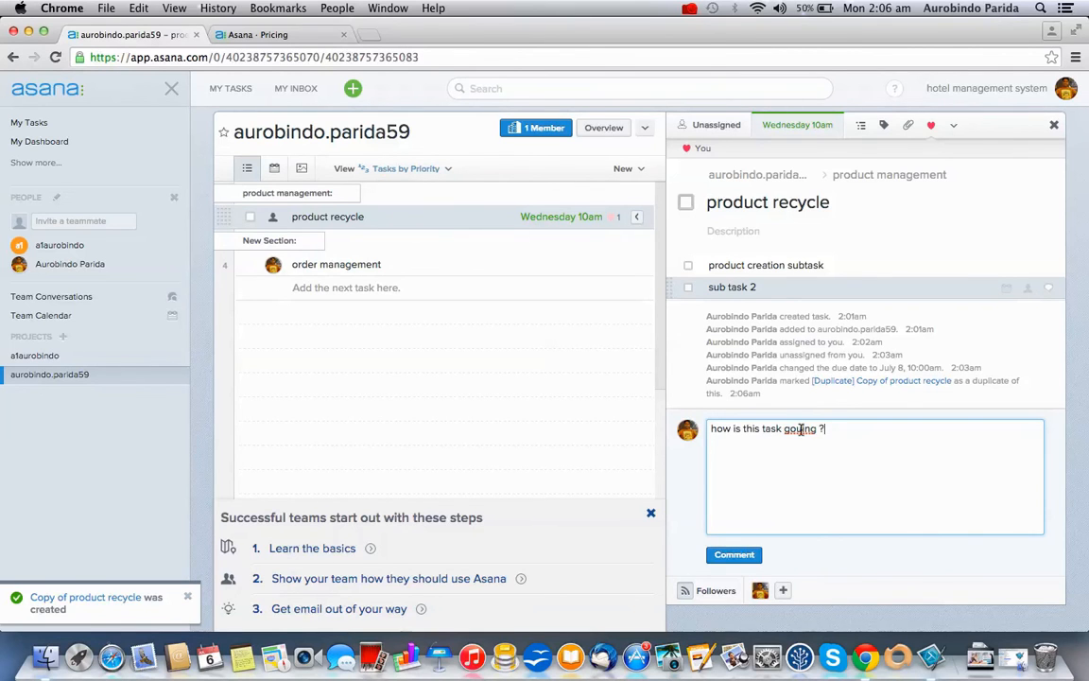
click(735, 554)
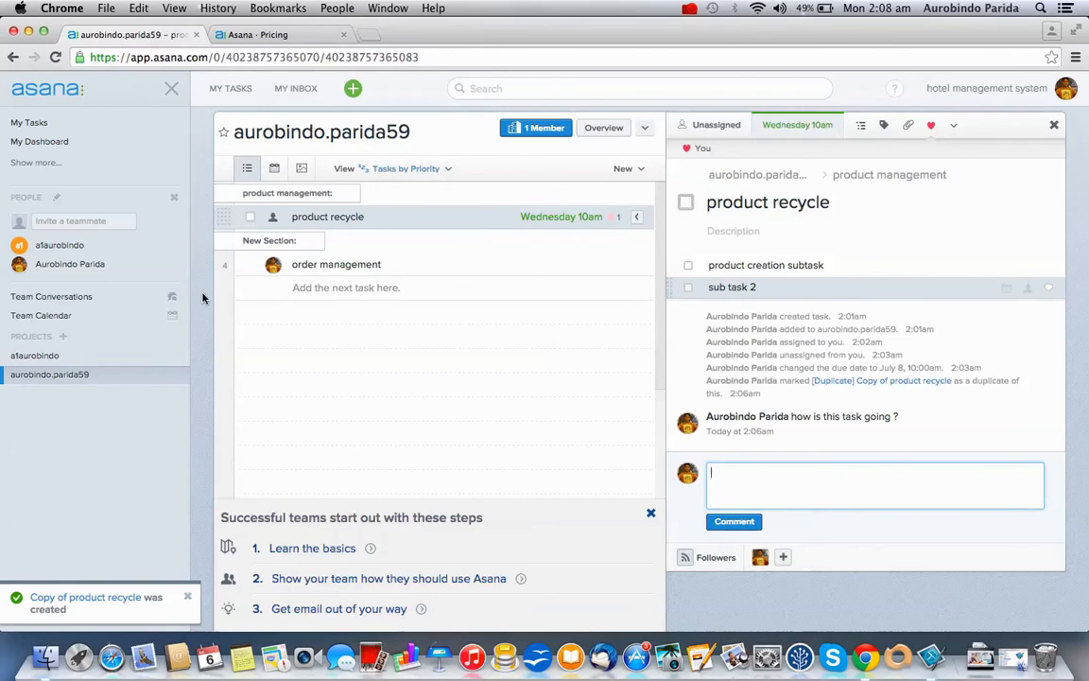
View hotel management system's Team Conversations, starting then discarding a new post
click(145, 298)
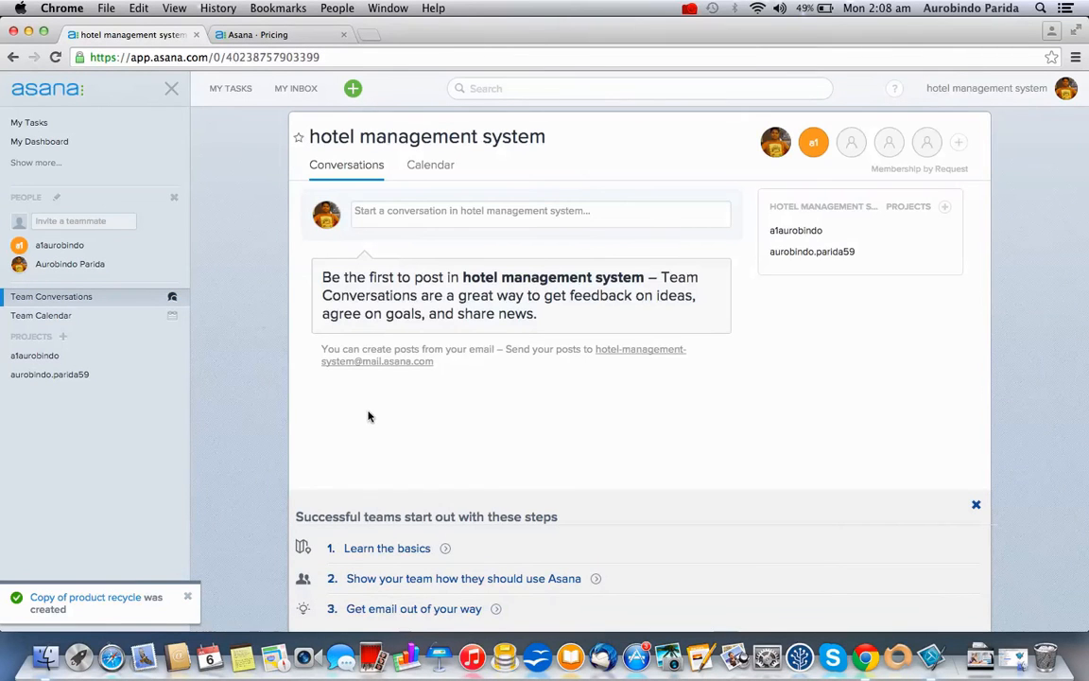
click(432, 218)
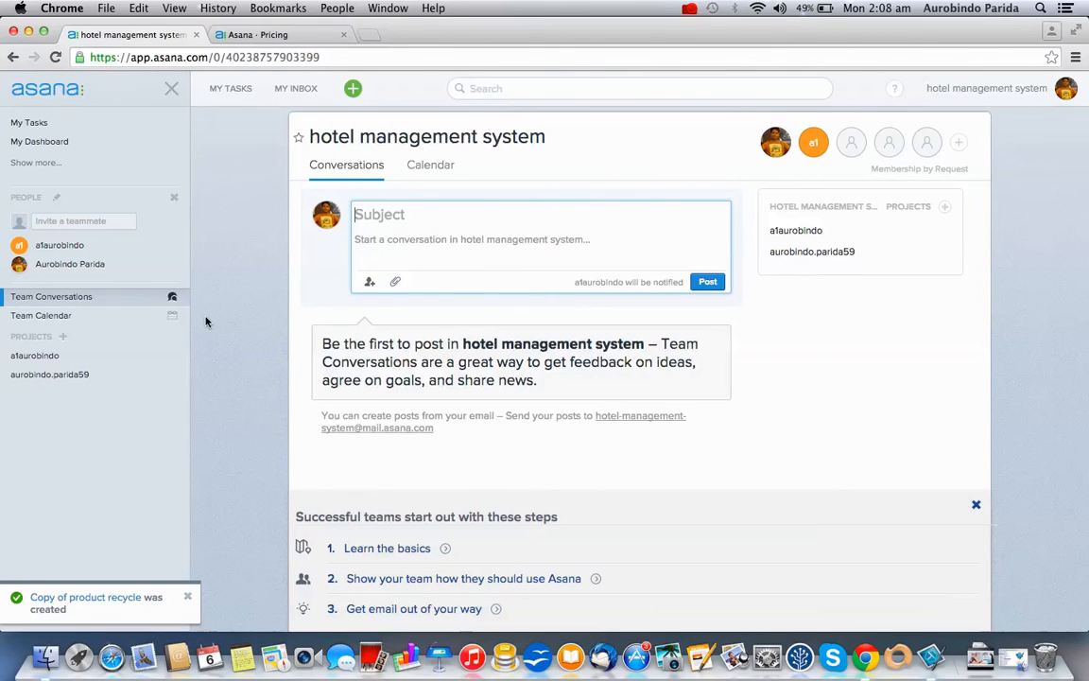
click(230, 133)
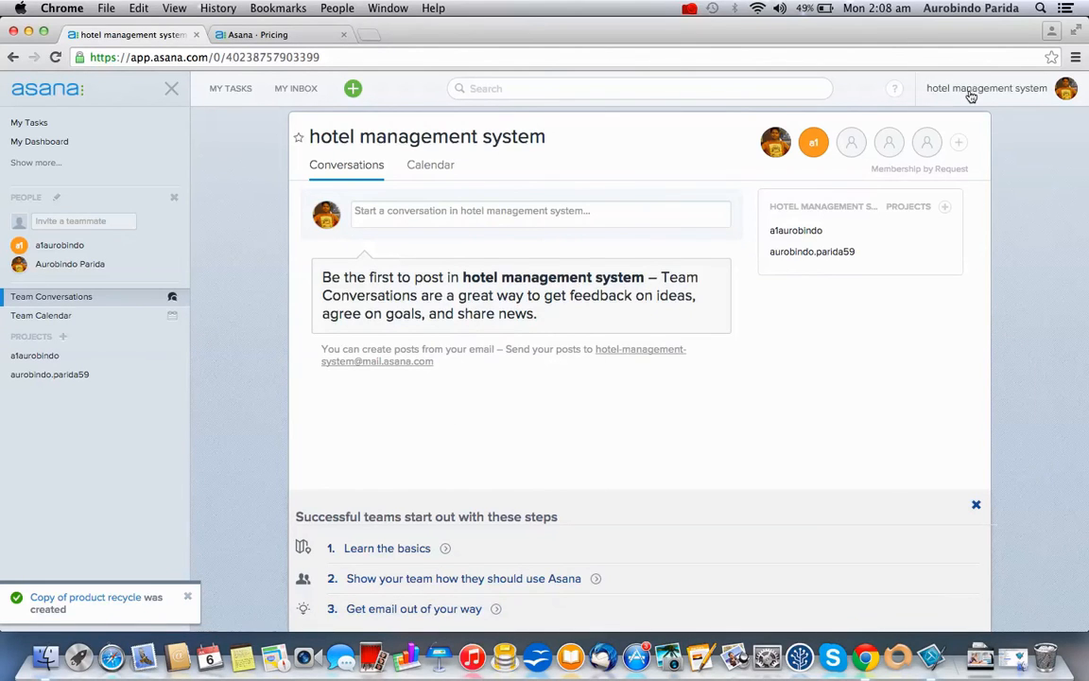
Review the tasks assigned to me, briefly checking the product recycle project
click(232, 91)
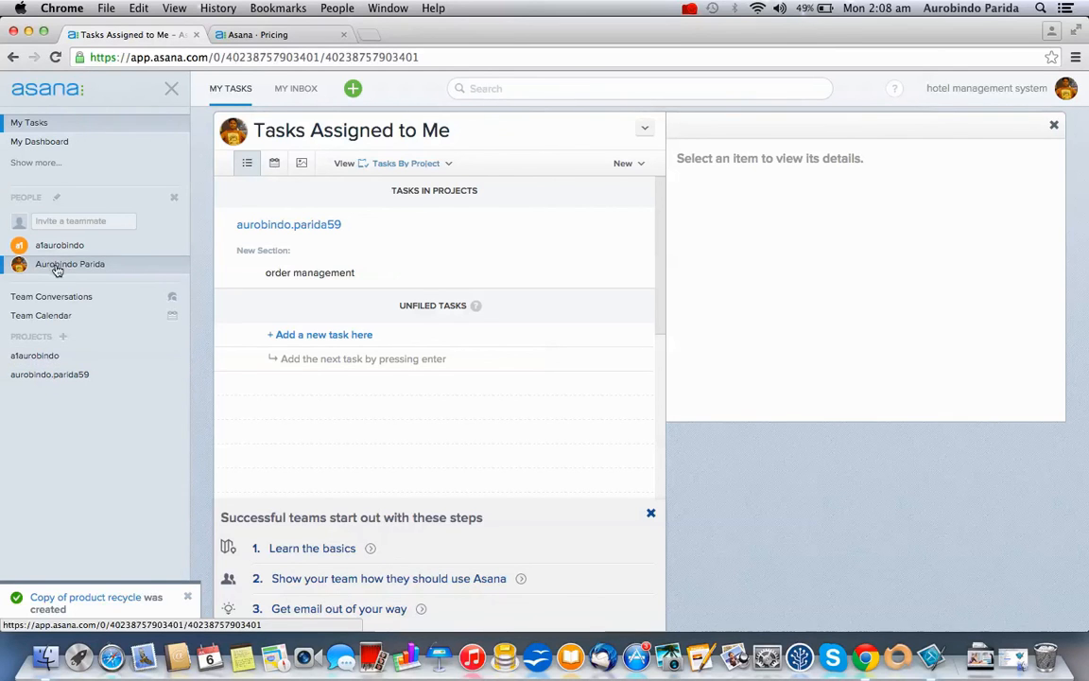
click(114, 376)
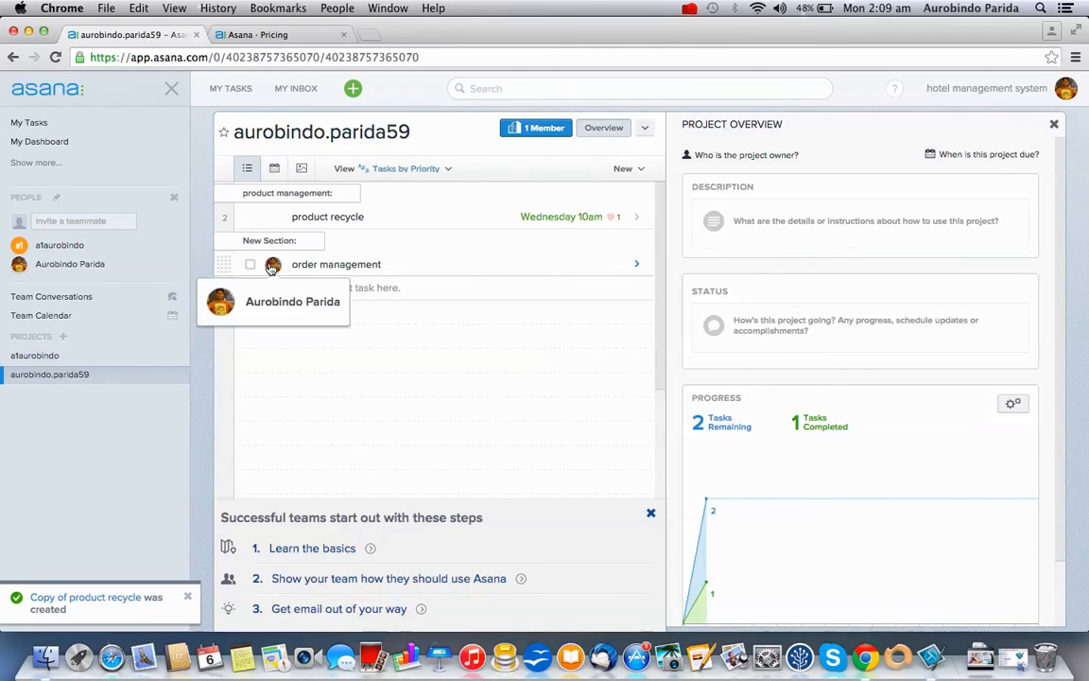
click(241, 91)
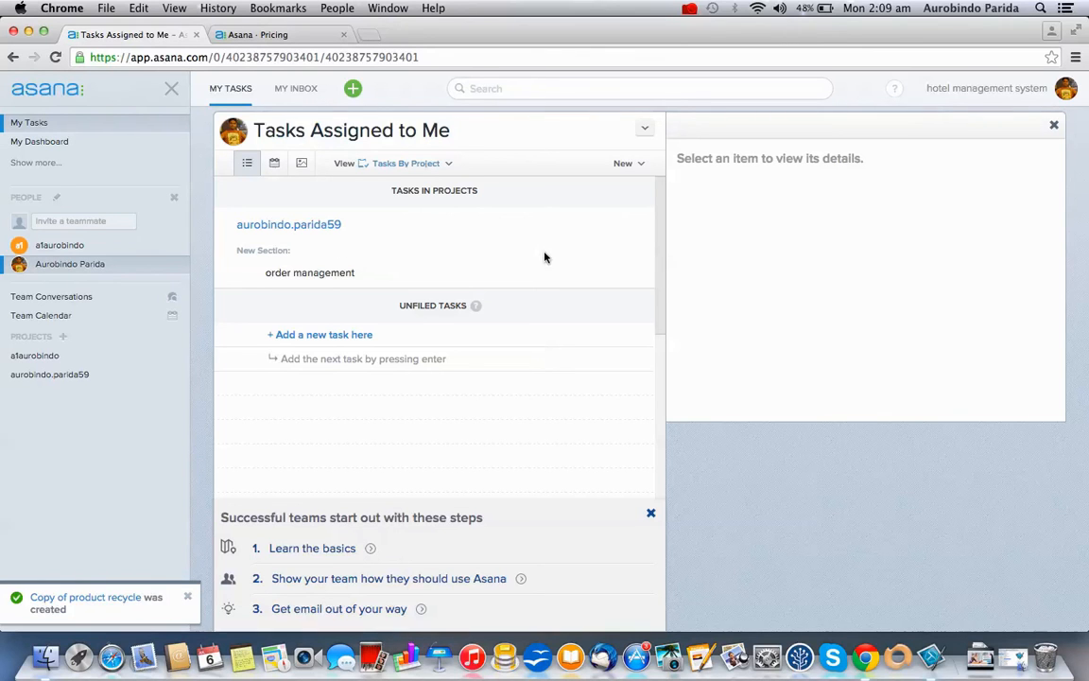
Check My Inbox, then open the a1aurobindo project's progress overview
click(294, 90)
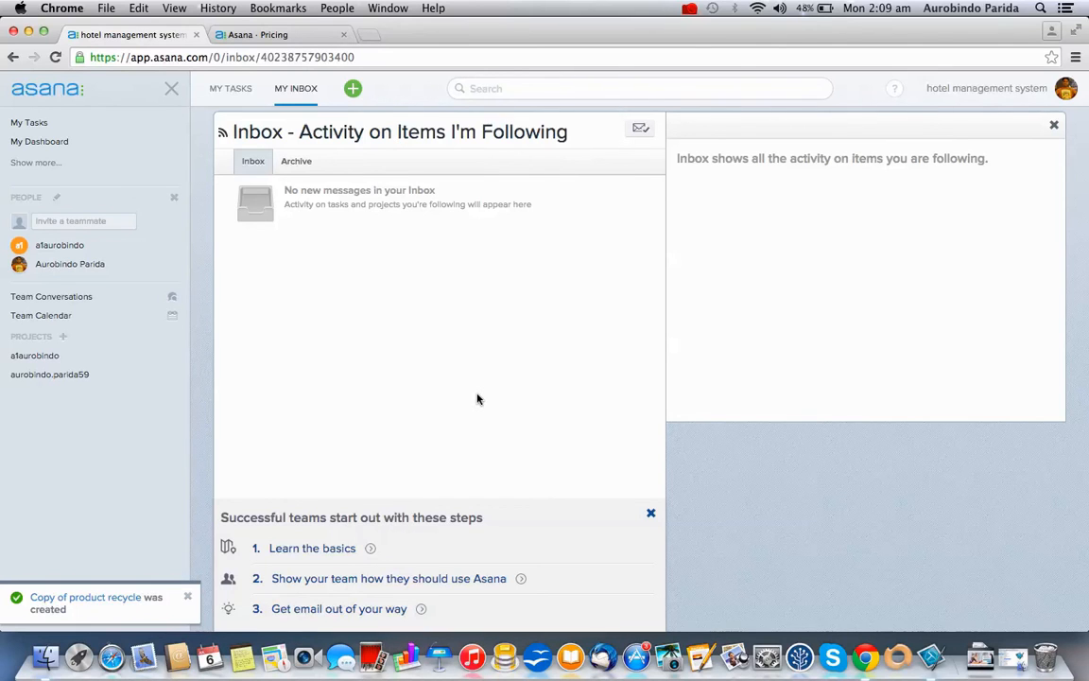
drag(569, 133, 492, 133)
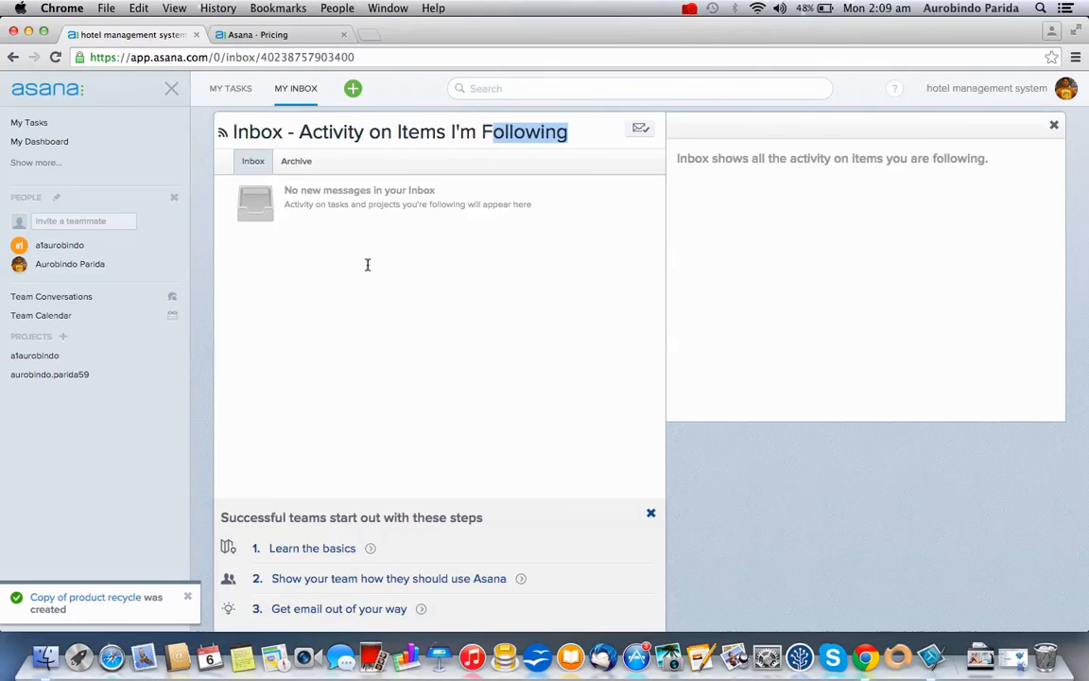
click(45, 360)
scroll(724, 454, down, 2)
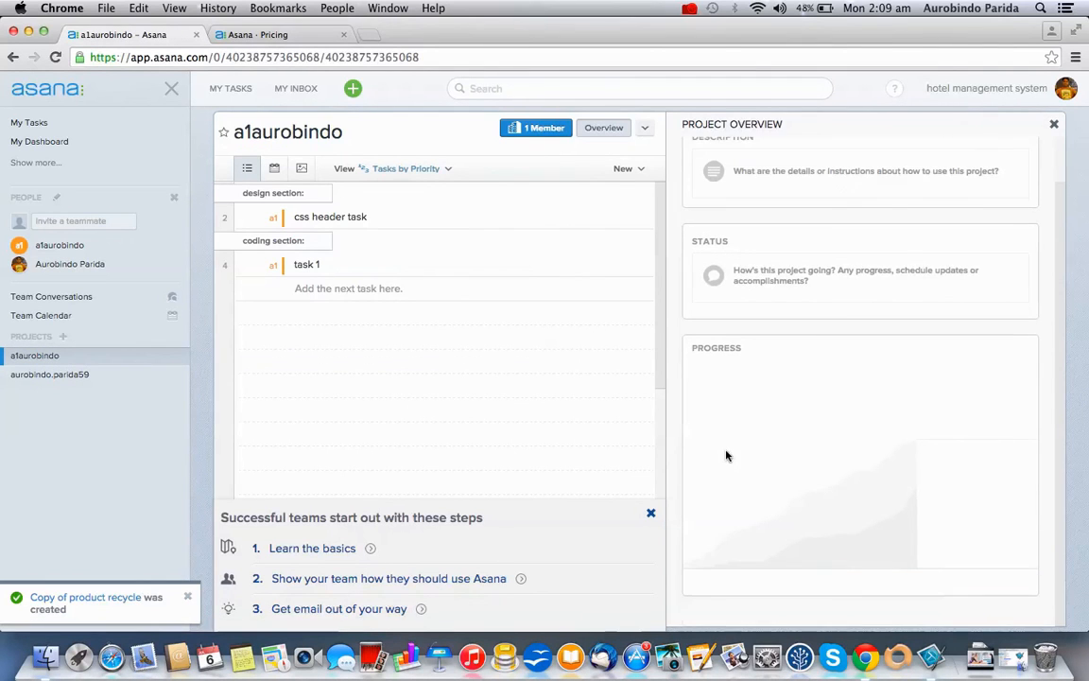
Open the css header task's details and click into its comment box
click(362, 216)
click(878, 413)
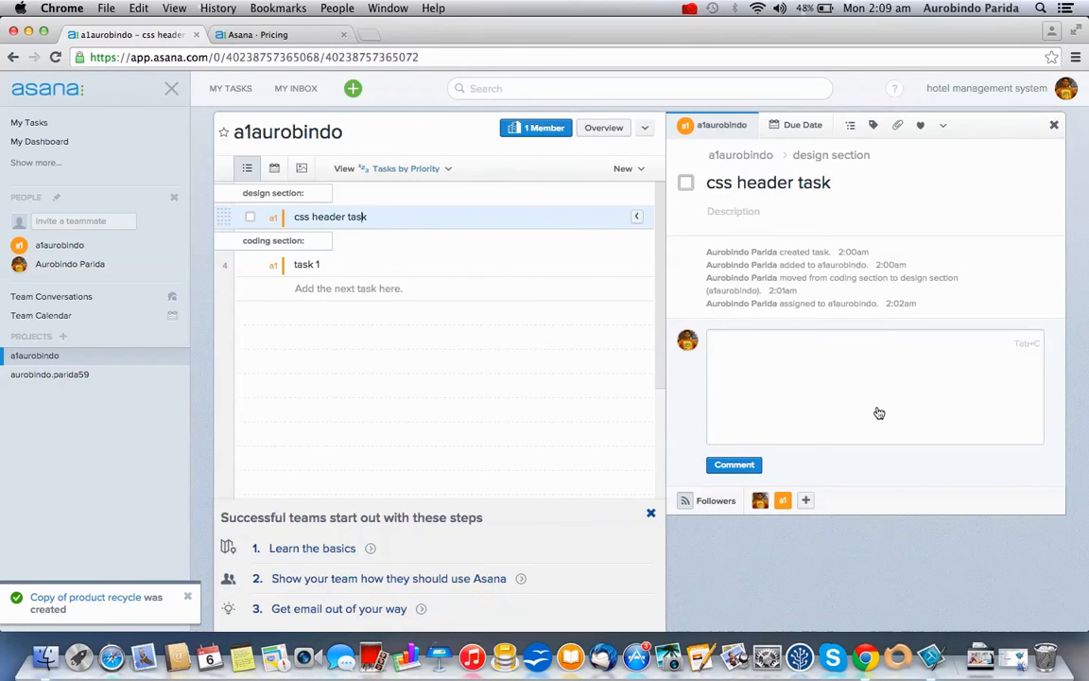
click(877, 382)
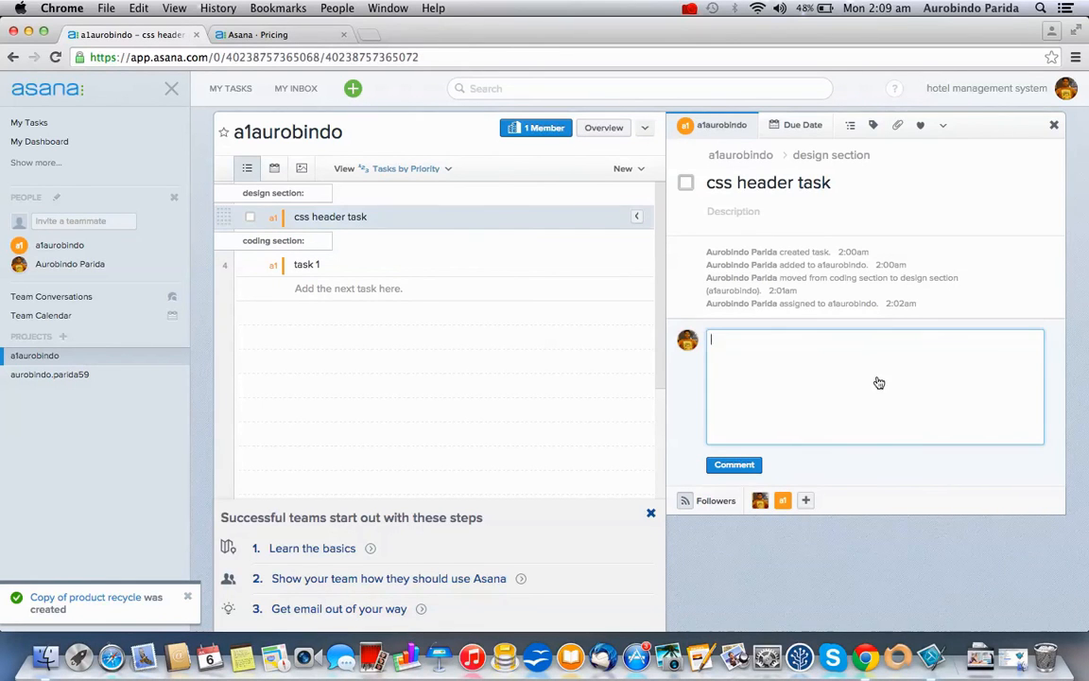
Remove the second teammate from the followers, then re-add them by searching 'a1'
click(786, 501)
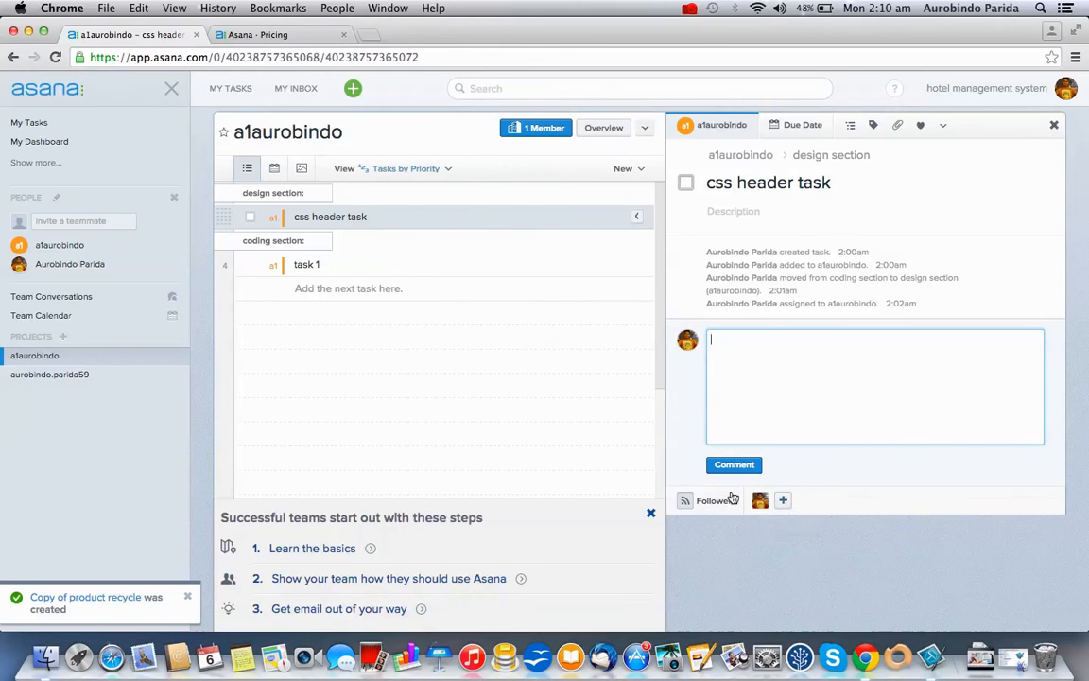
click(785, 501)
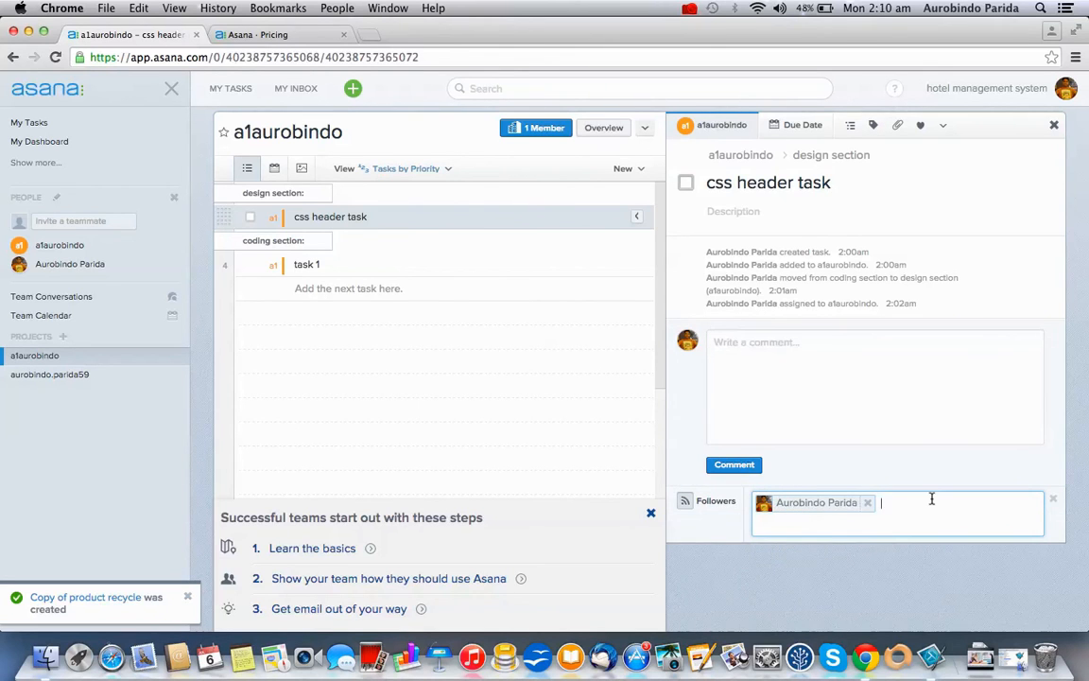
text(a1)
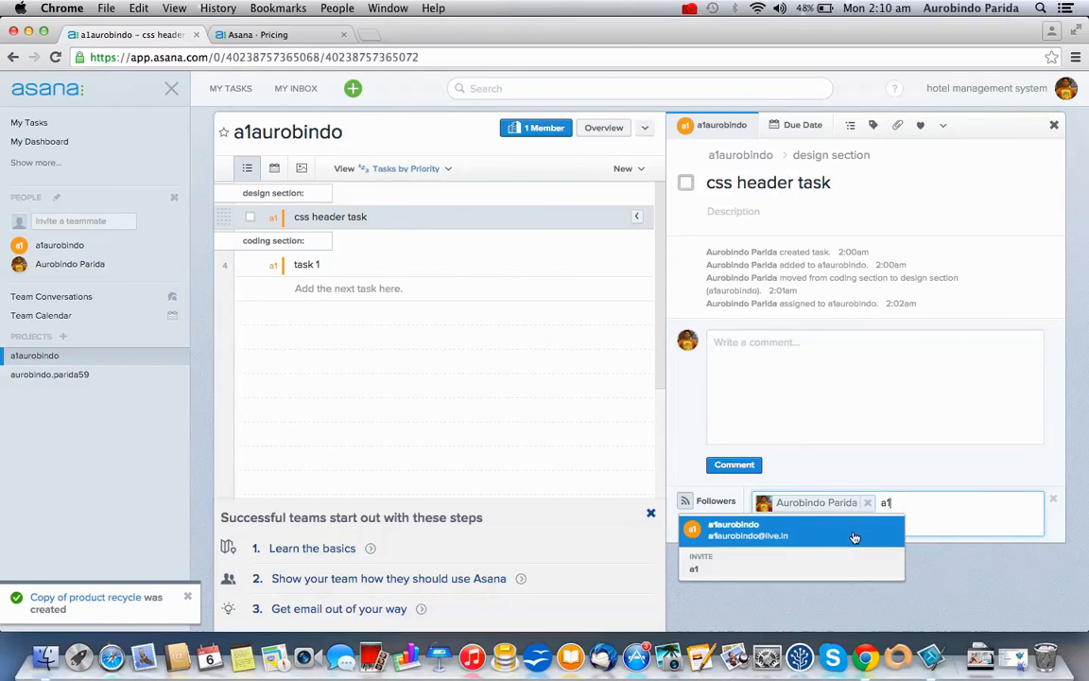
click(855, 536)
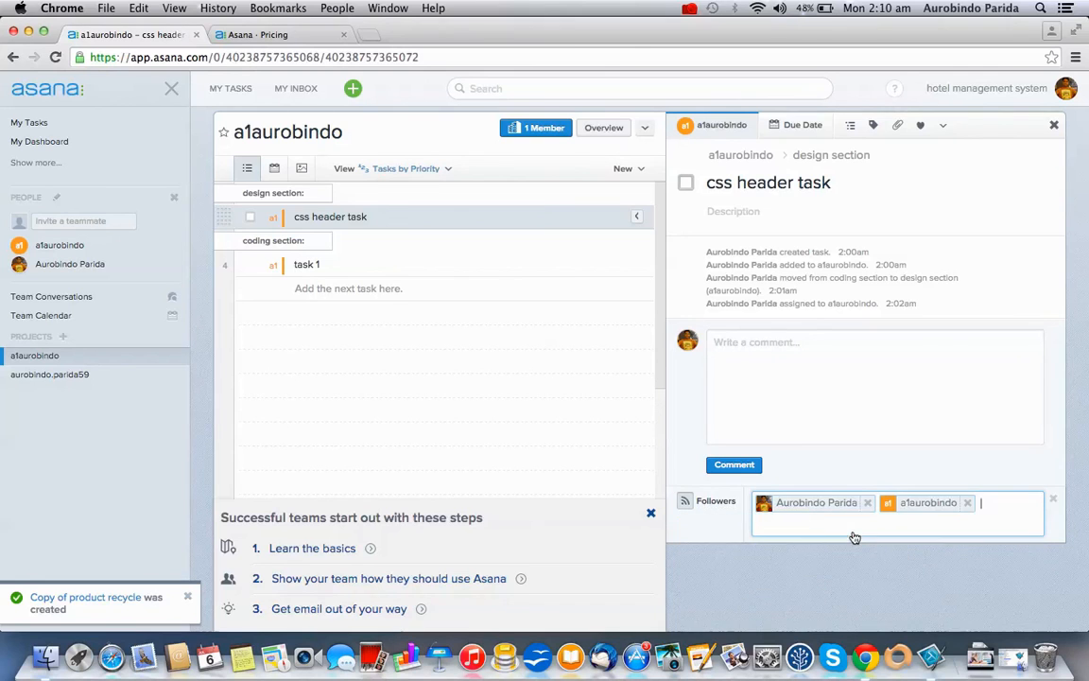
click(1055, 502)
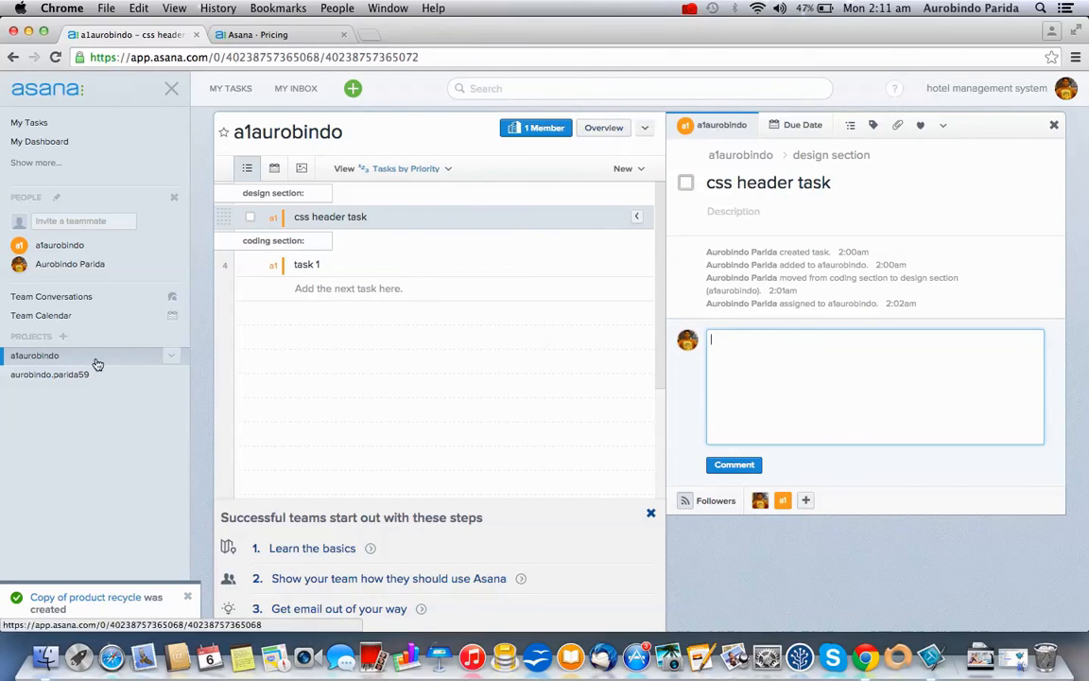
Find task 1 in the a1aurobindo coding section and tick it complete
click(602, 129)
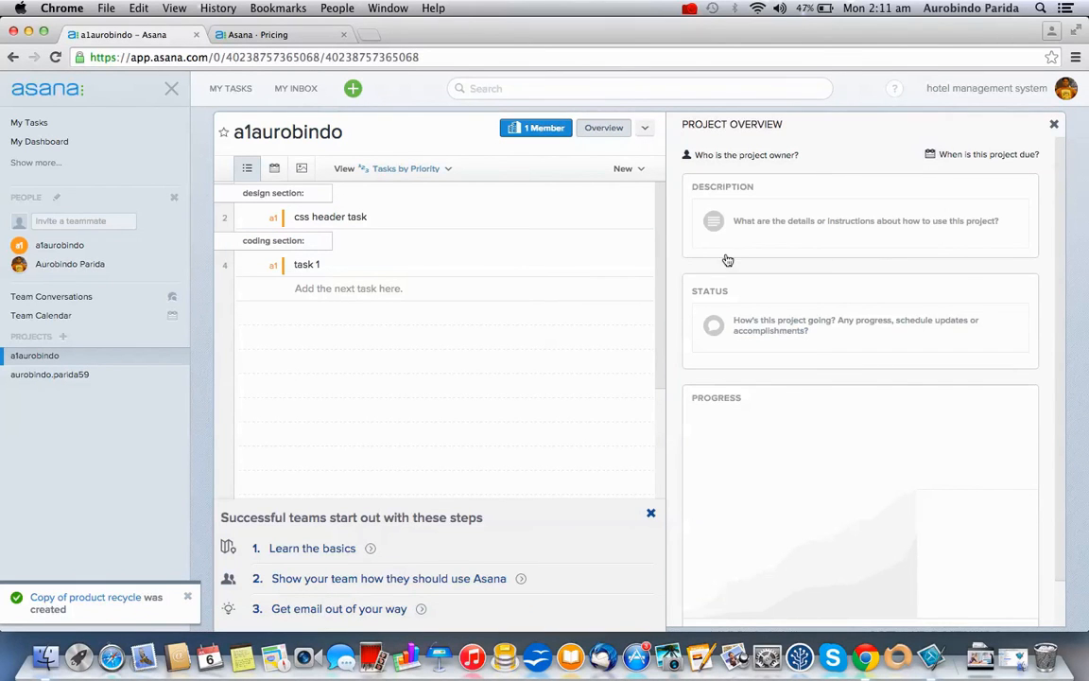
scroll(770, 379, down, 2)
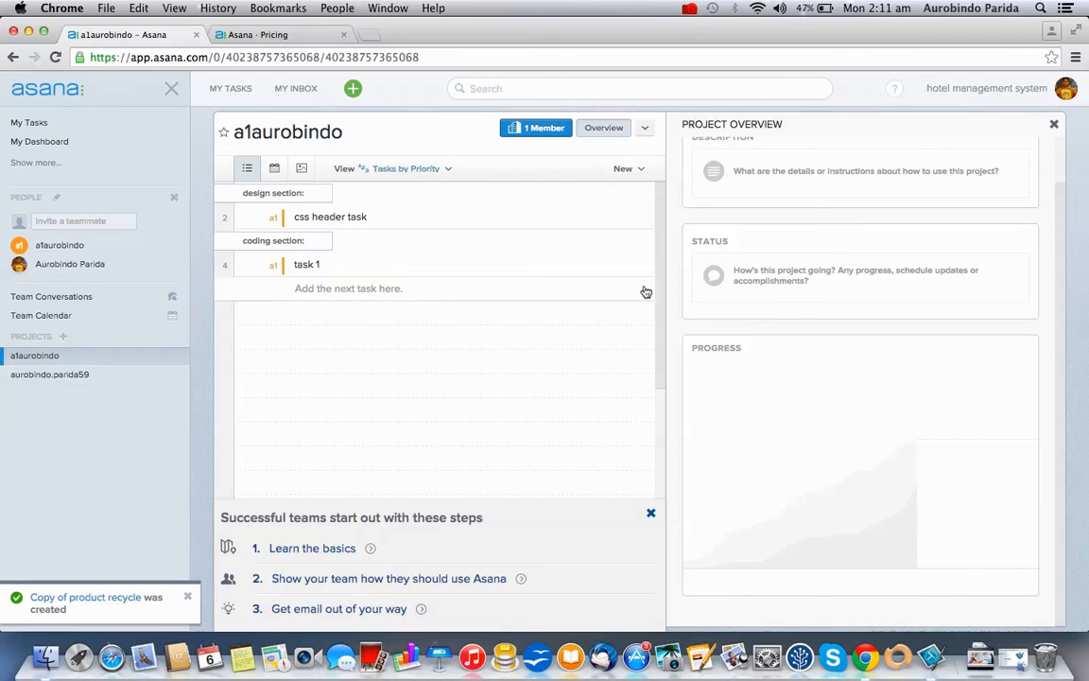
click(100, 376)
click(104, 359)
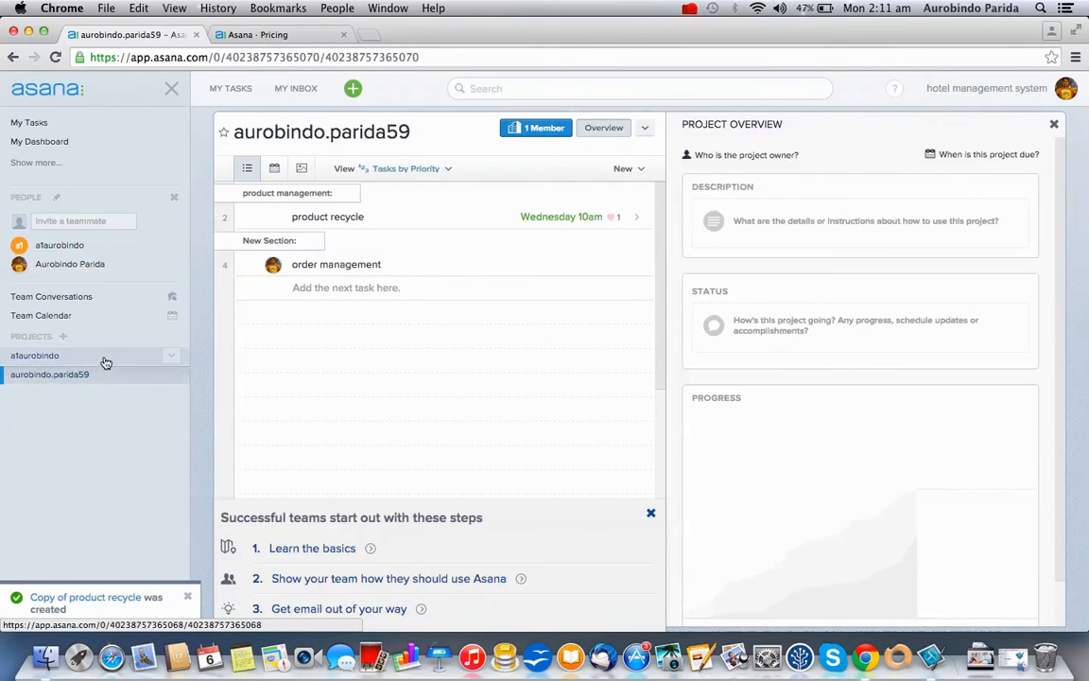
scroll(797, 460, down, 2)
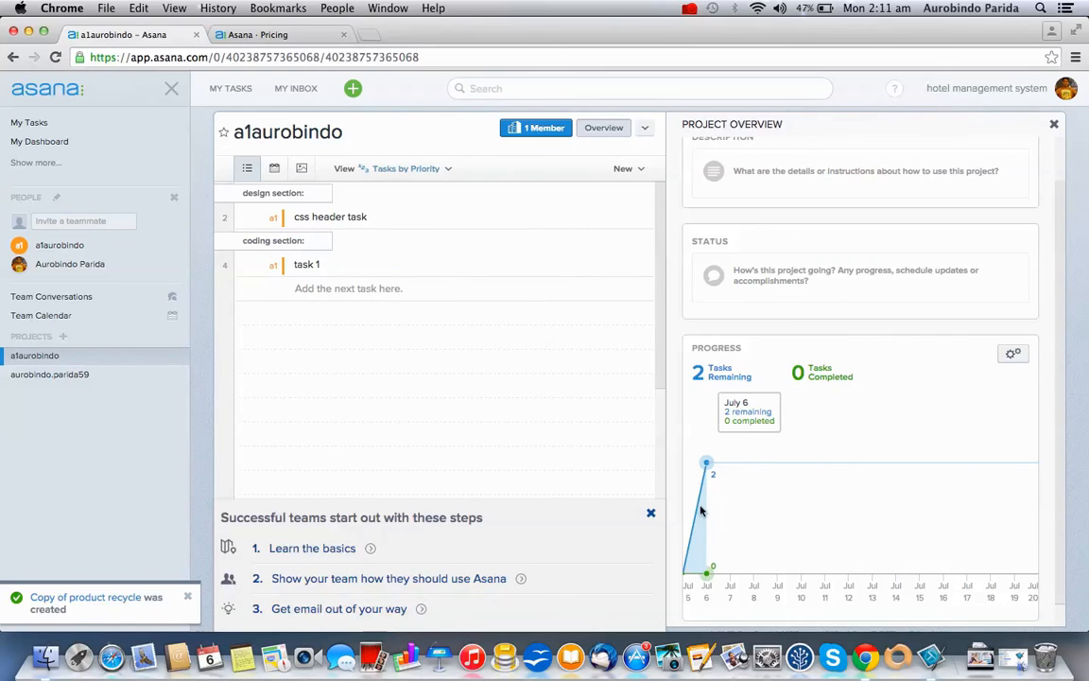
scroll(746, 453, down, 1)
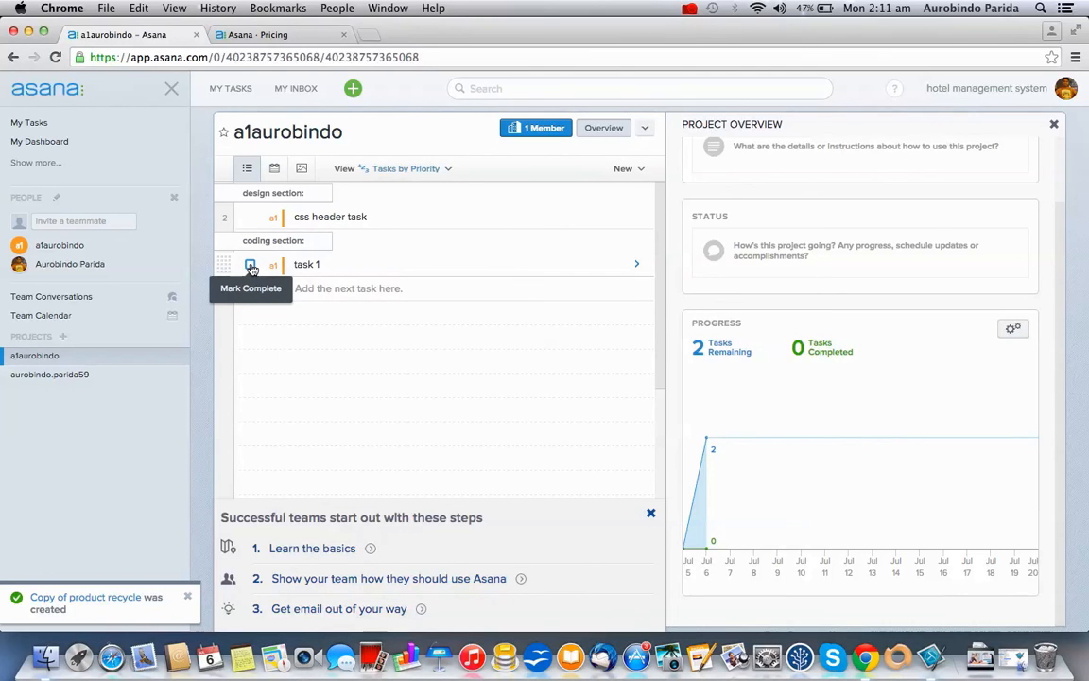
click(251, 266)
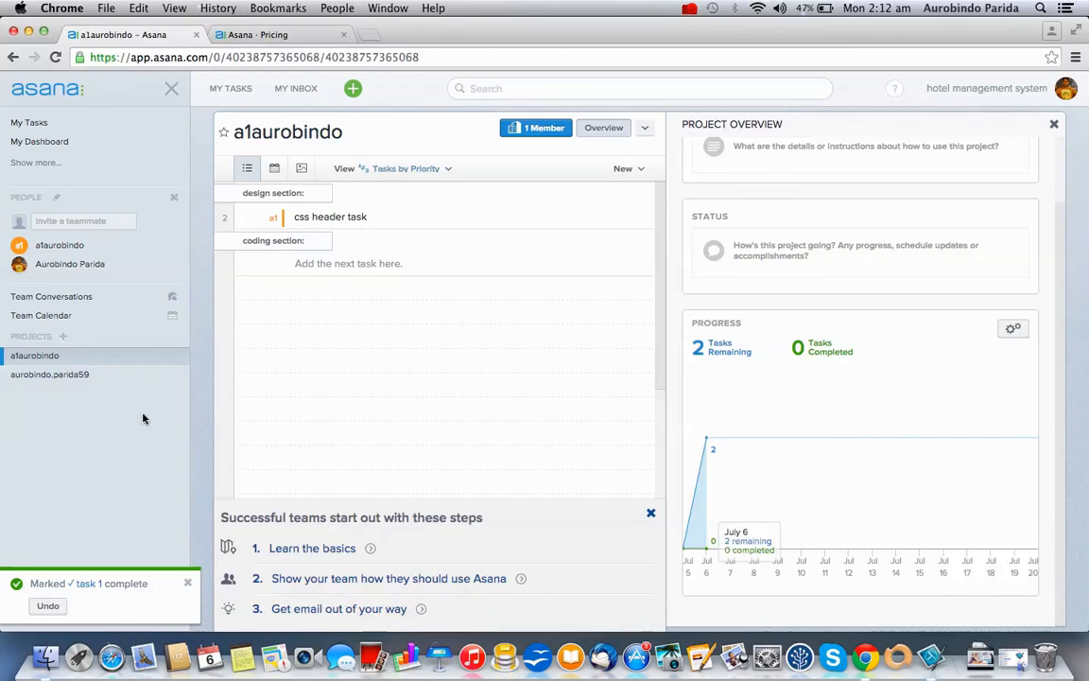
click(80, 375)
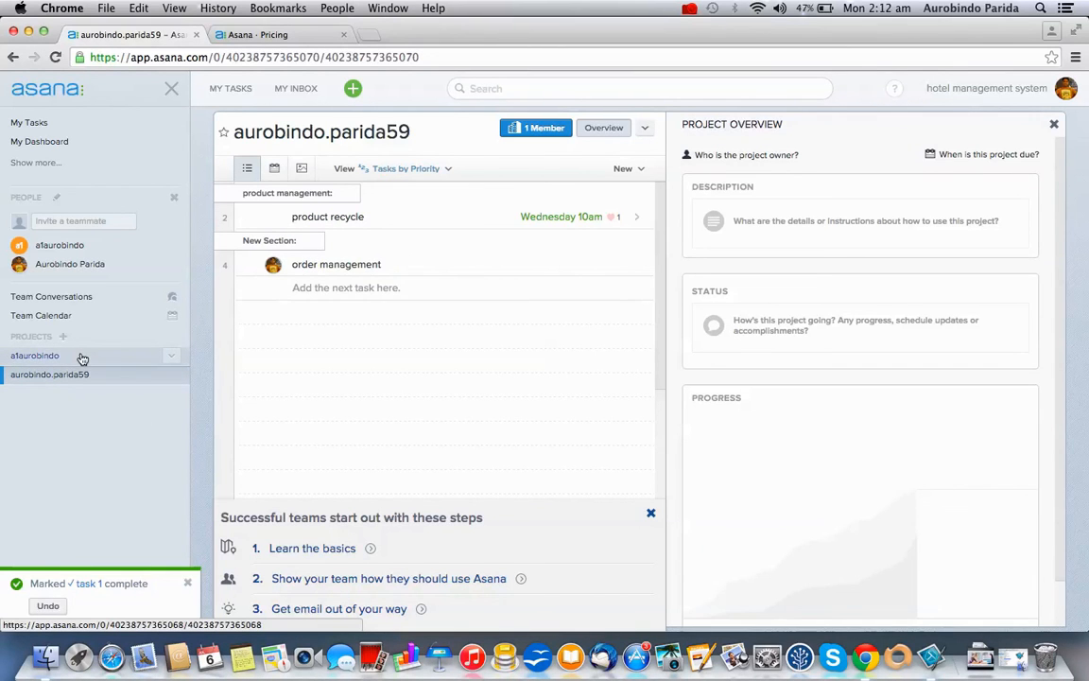
click(83, 356)
scroll(851, 510, down, 1)
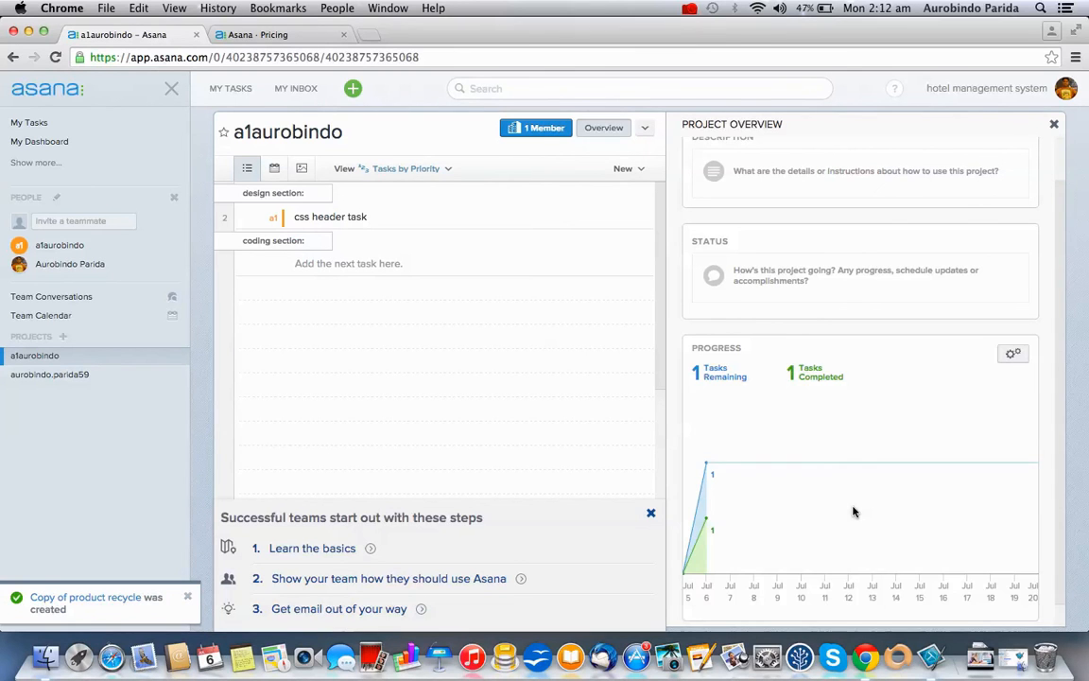
mouse_move(707, 465)
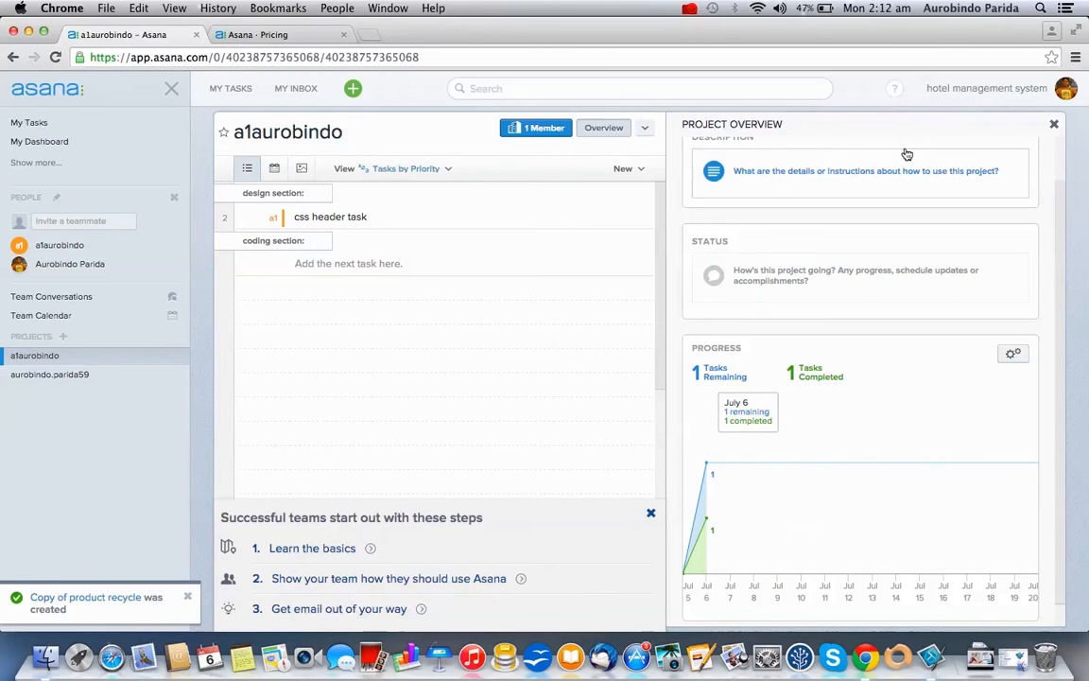
Open and dismiss the green + menu, then open a1aurobindo's Project Actions list
click(353, 90)
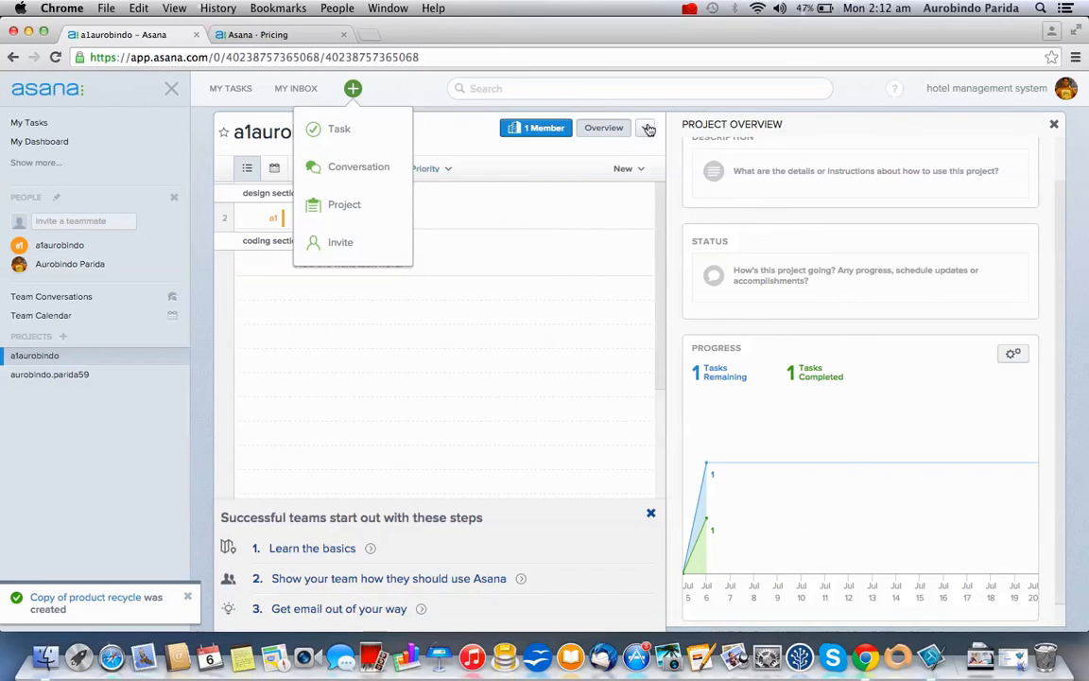
click(686, 111)
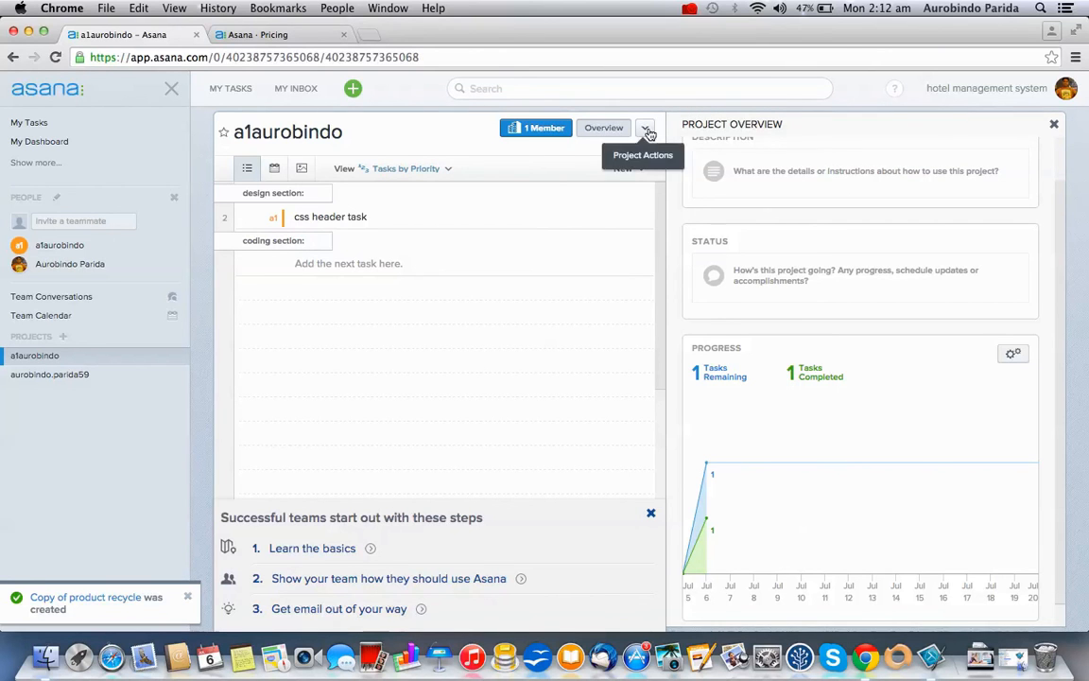
click(646, 128)
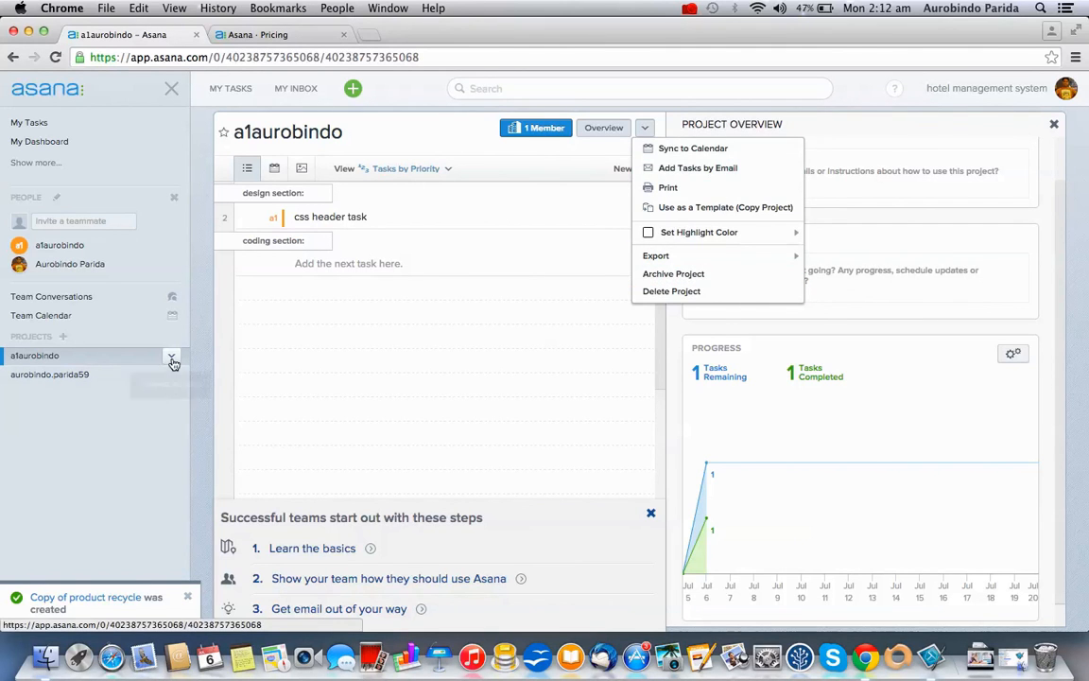
Set the a1aurobindo project's highlight colour to green from its sidebar options
click(172, 359)
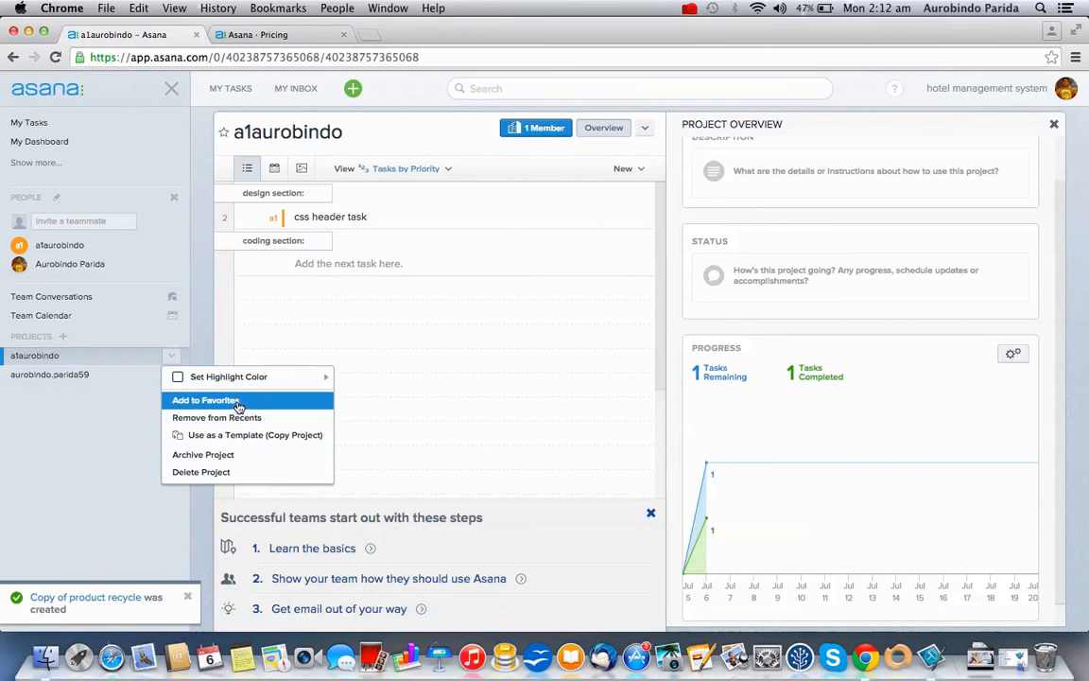
mouse_move(265, 376)
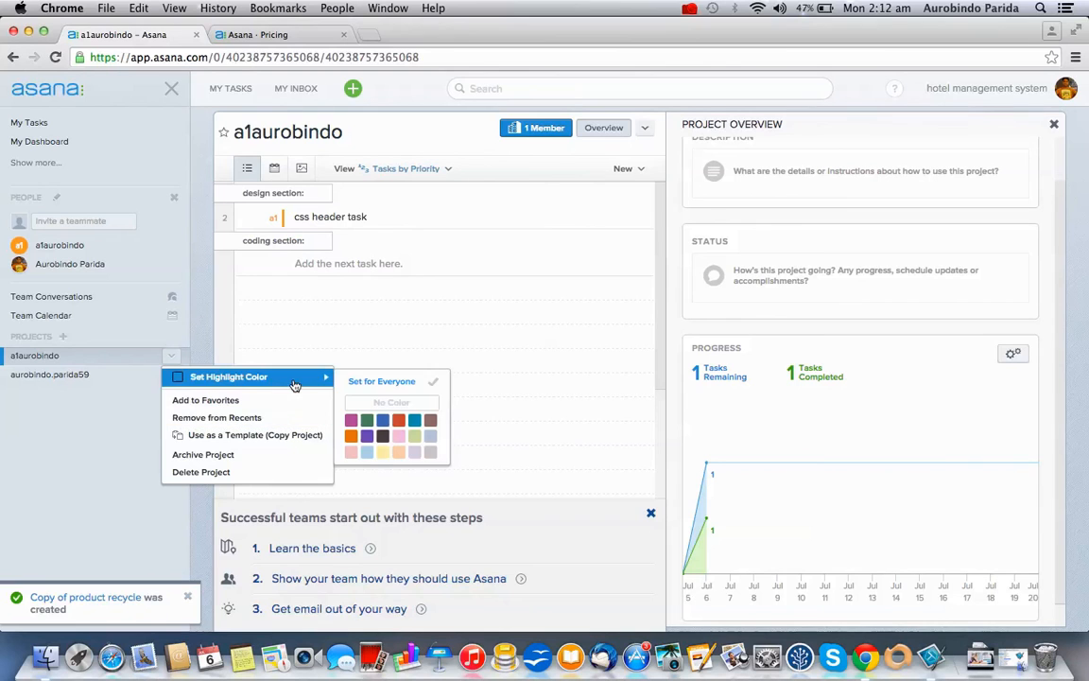
click(367, 424)
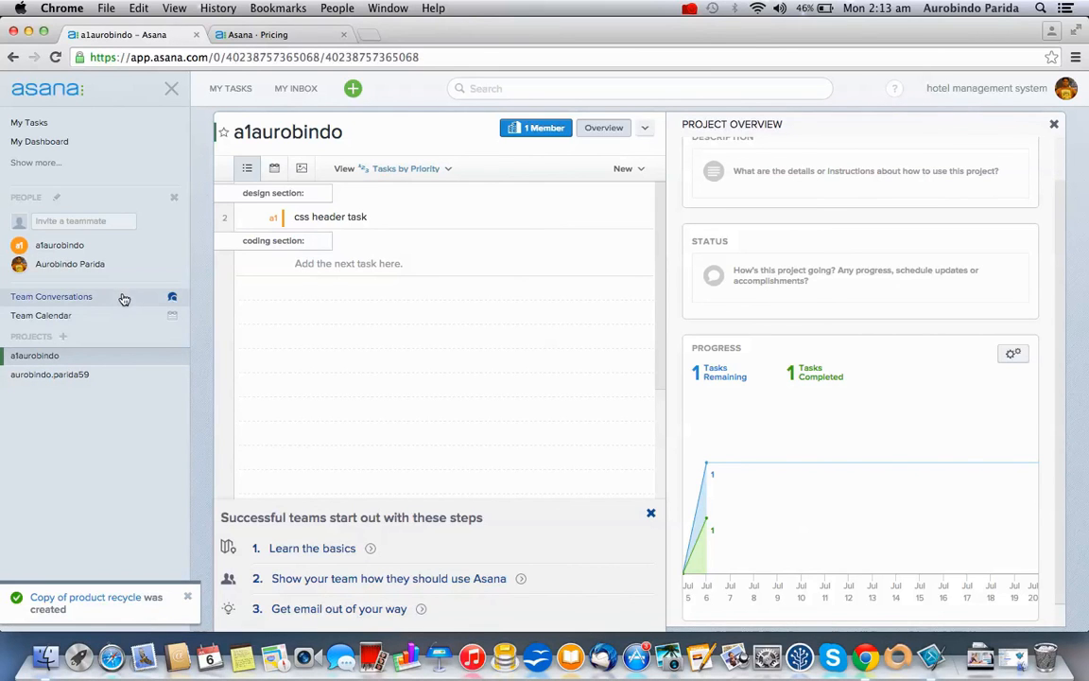
scroll(778, 375, down, 1)
Show the css header task details, then the hotel management system workspace menu
mouse_move(767, 501)
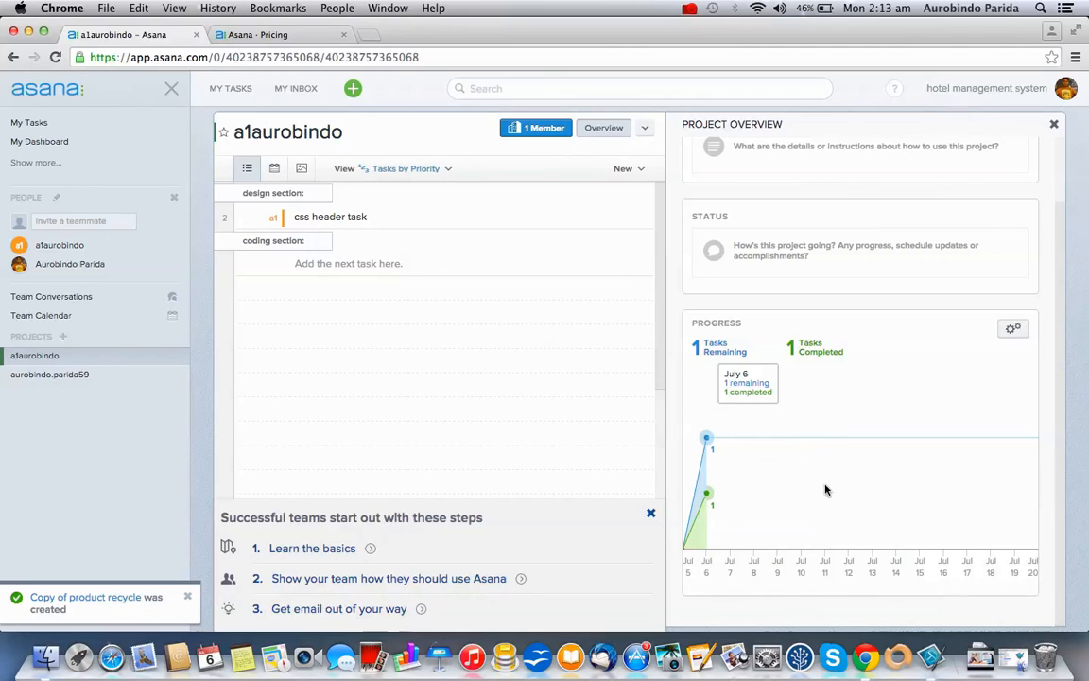
click(357, 217)
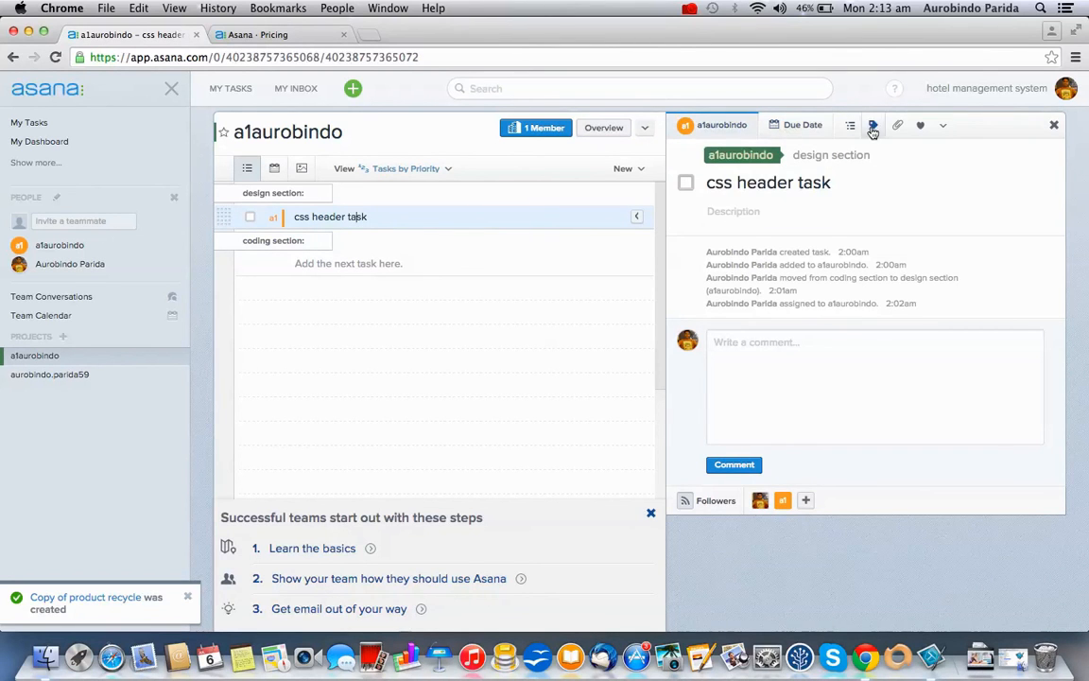
mouse_move(782, 290)
click(982, 93)
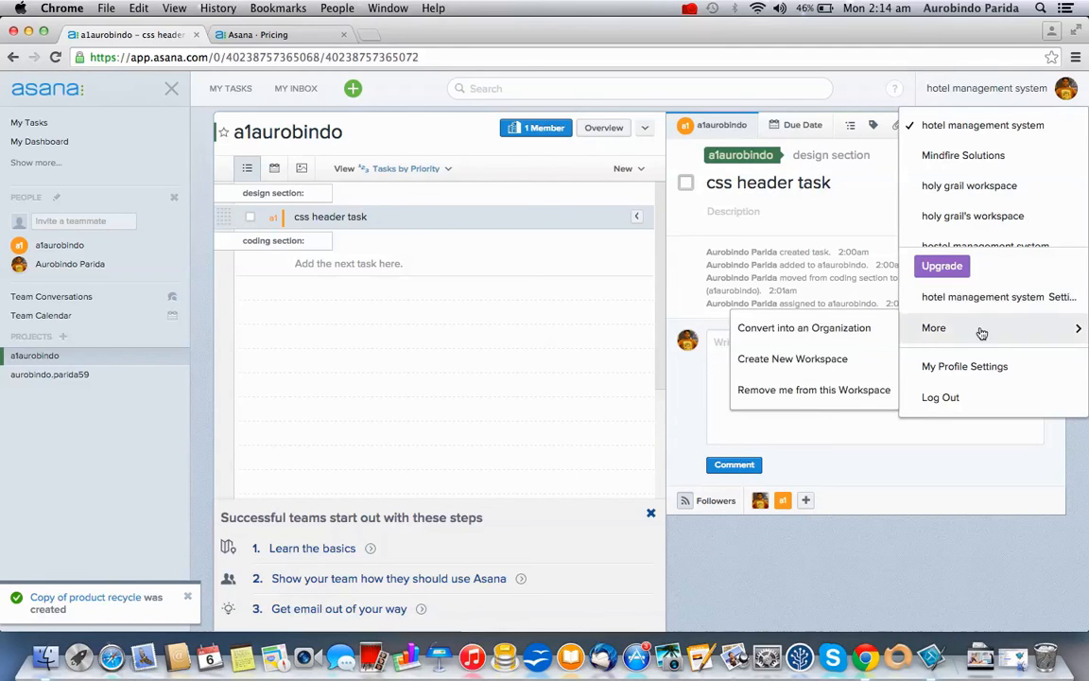
Choose My Profile Settings from the workspace menu's More submenu
mouse_move(1010, 328)
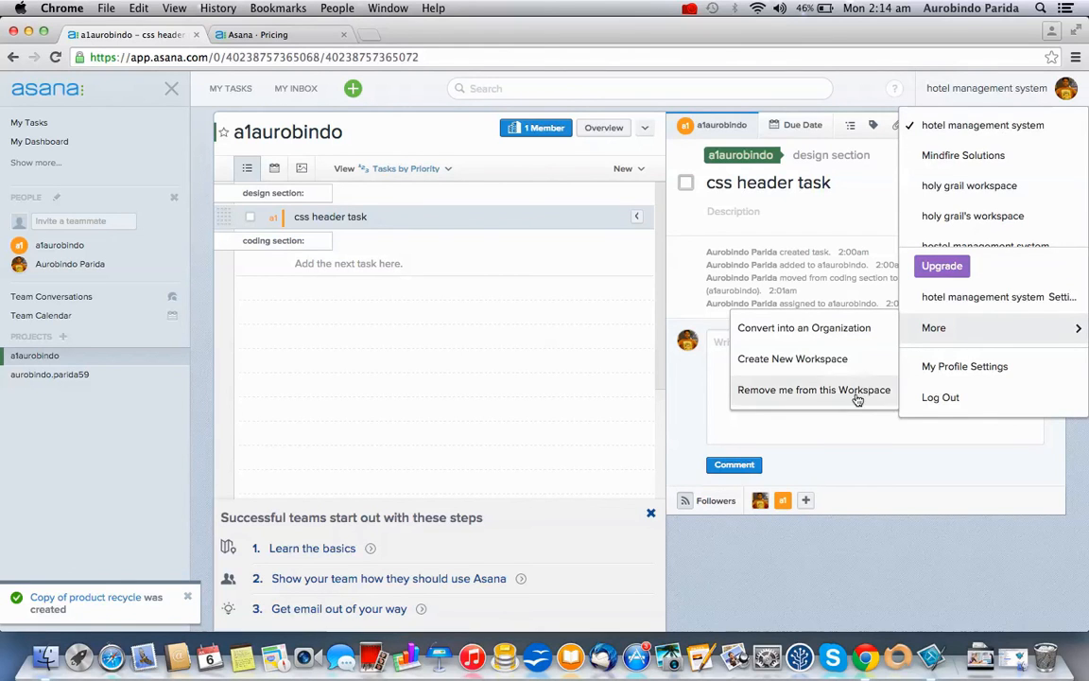
click(1013, 368)
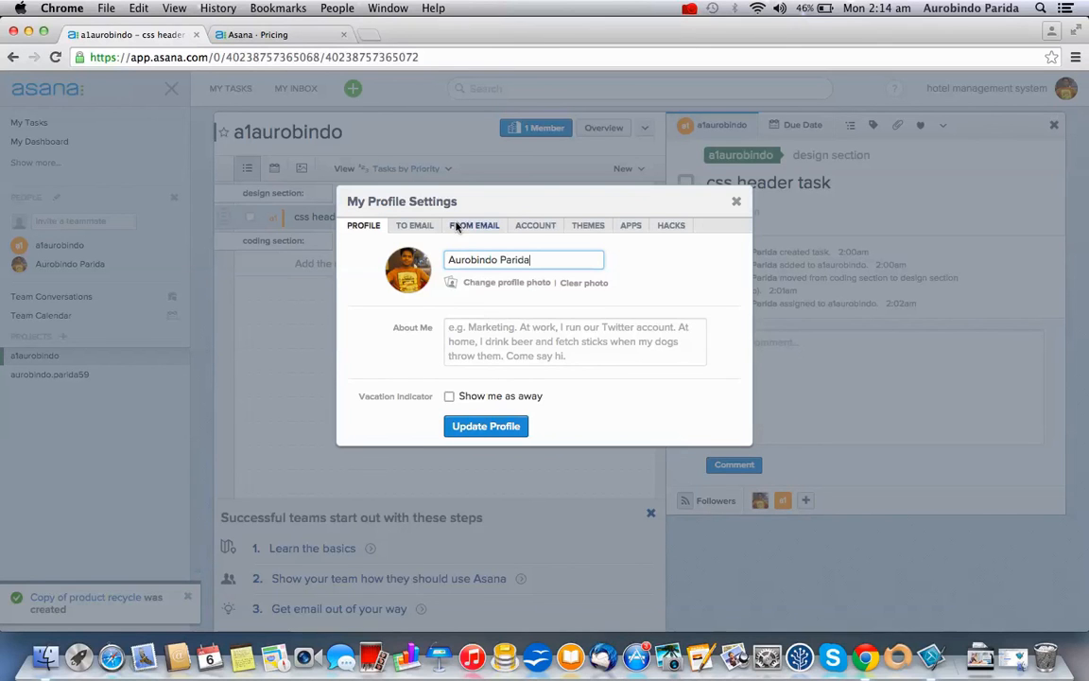
Review the To Email and From Email tabs, selecting the sending address, then view Account
click(416, 226)
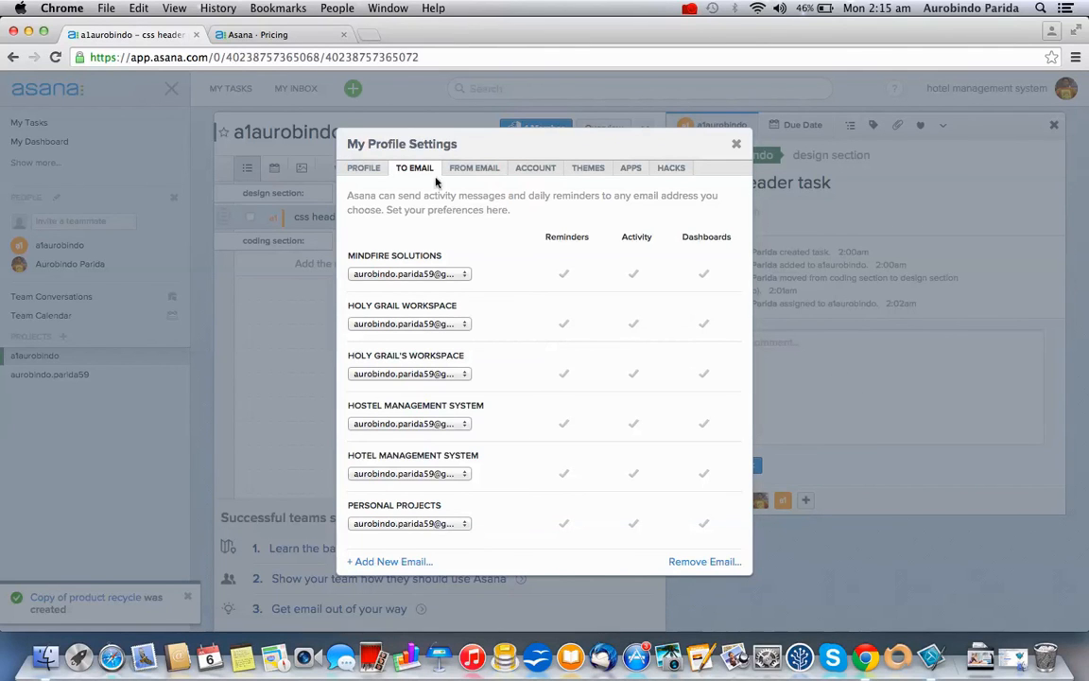
click(469, 169)
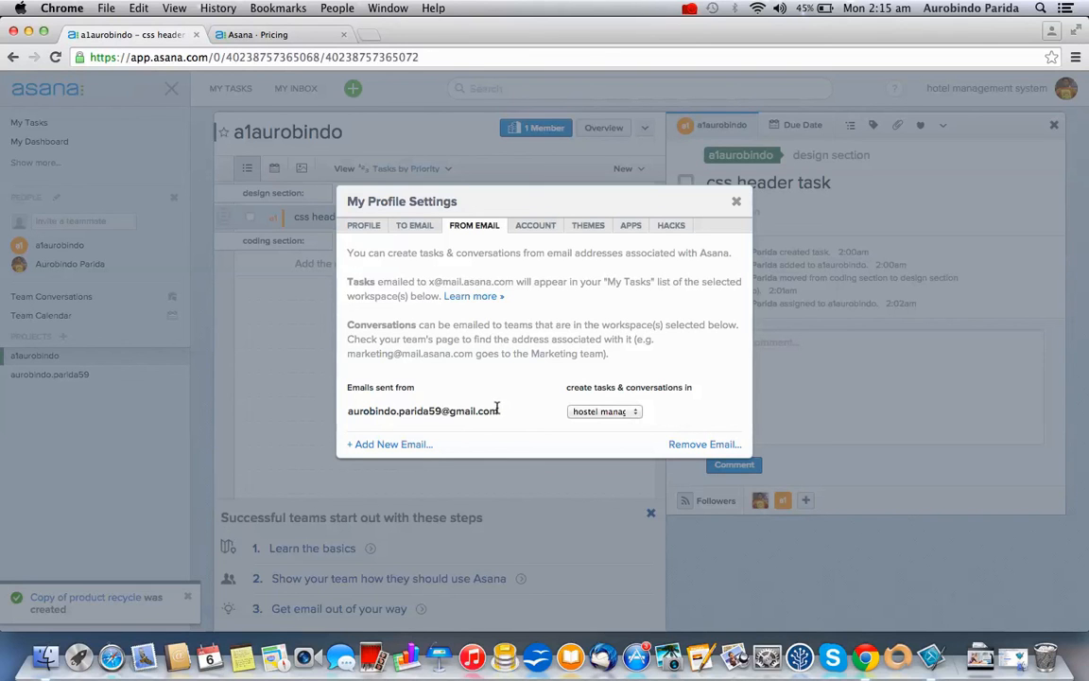
drag(498, 413, 352, 405)
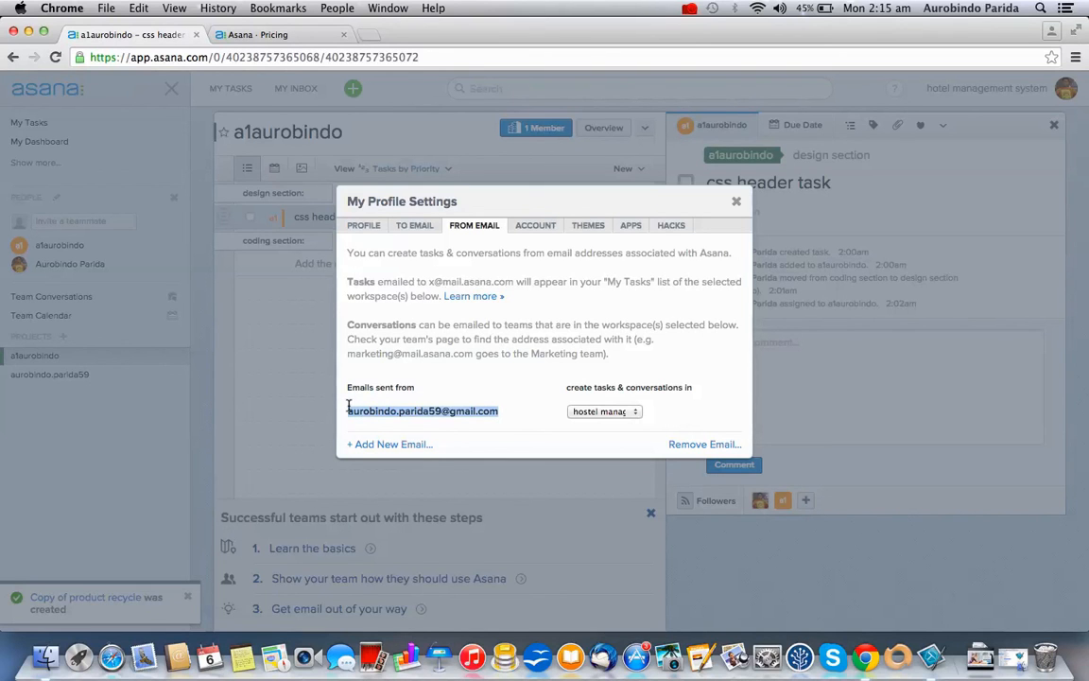
click(534, 422)
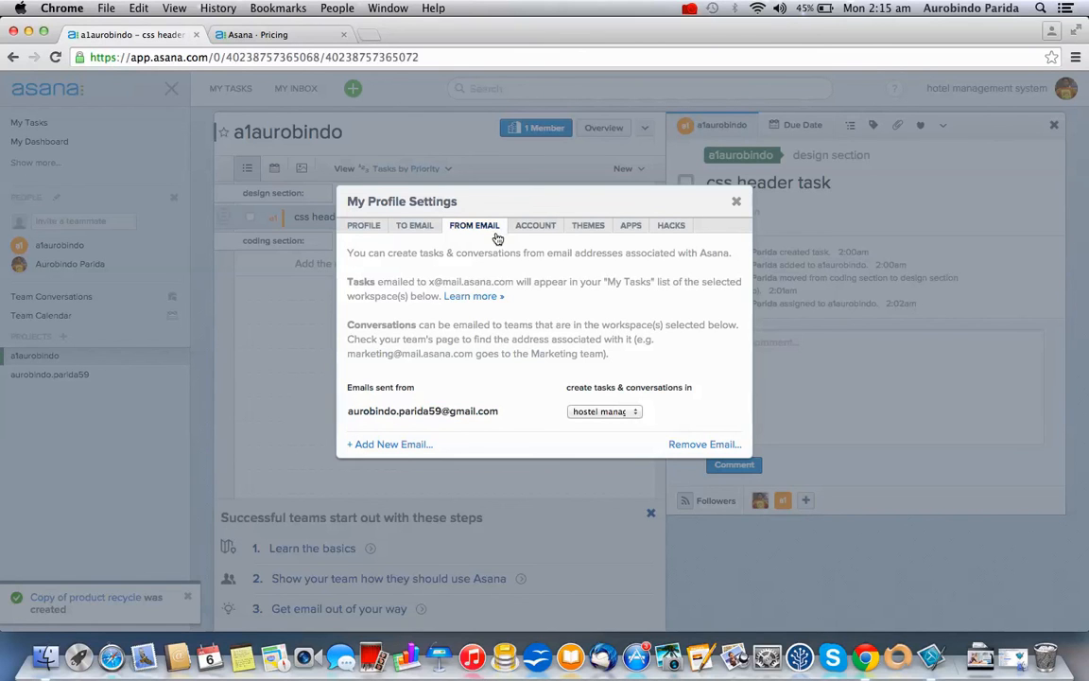
click(537, 230)
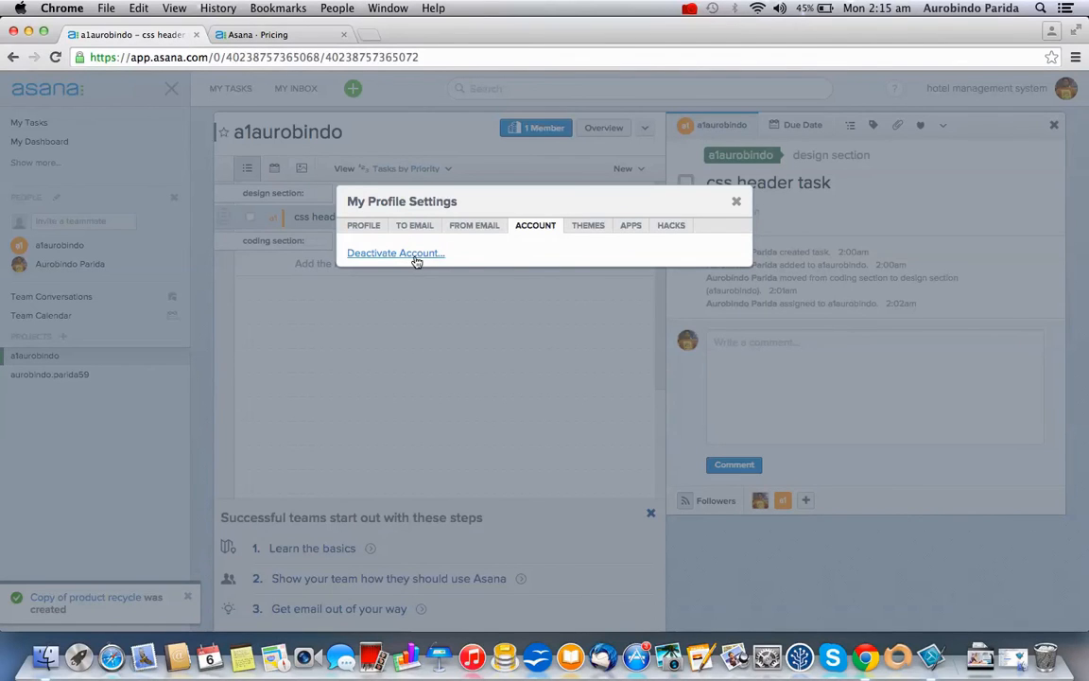
Browse the Themes, Apps and Hacks tabs, scrolling through the hacks list, then close the dialog
click(596, 226)
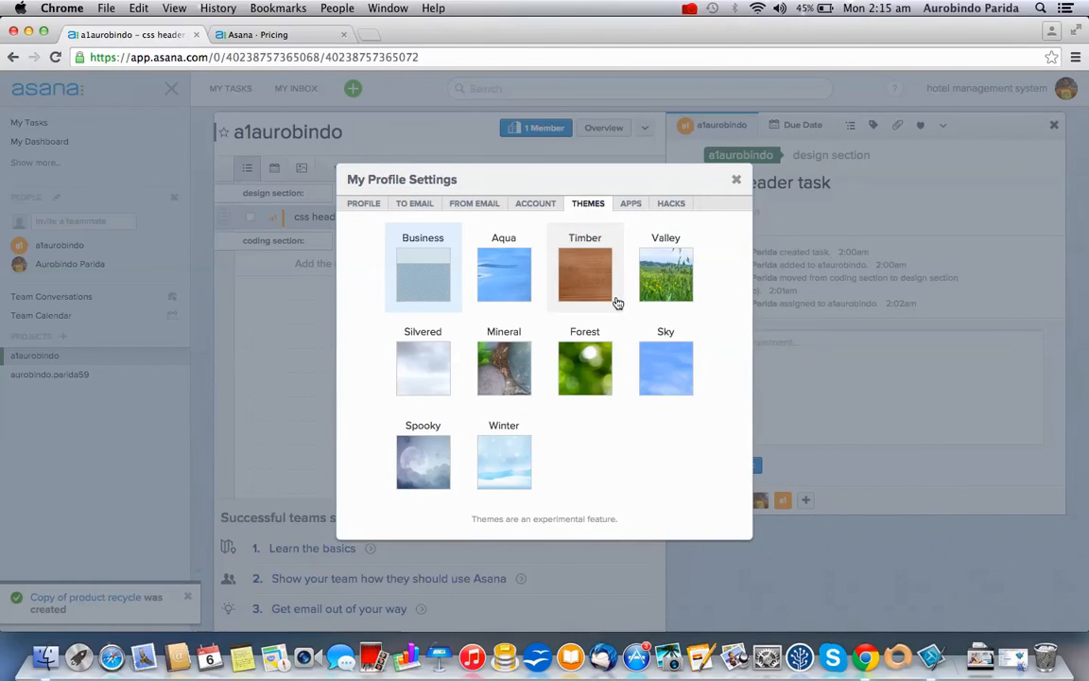
click(628, 205)
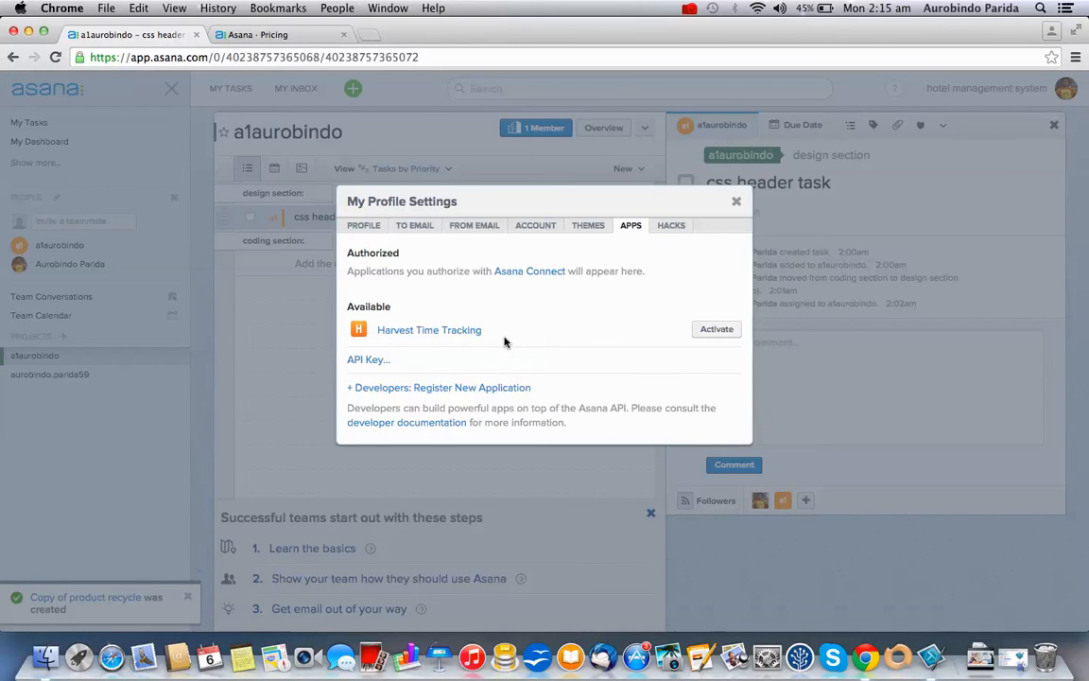
click(677, 229)
scroll(644, 469, down, 3)
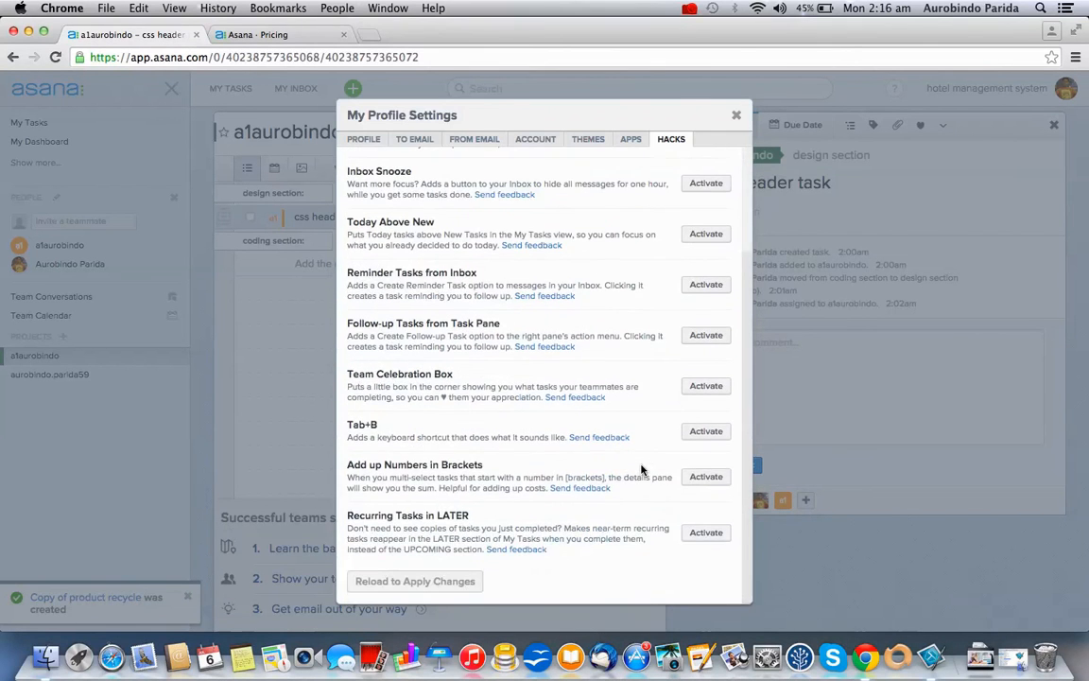
scroll(641, 469, up, 3)
scroll(641, 469, down, 3)
scroll(641, 469, up, 3)
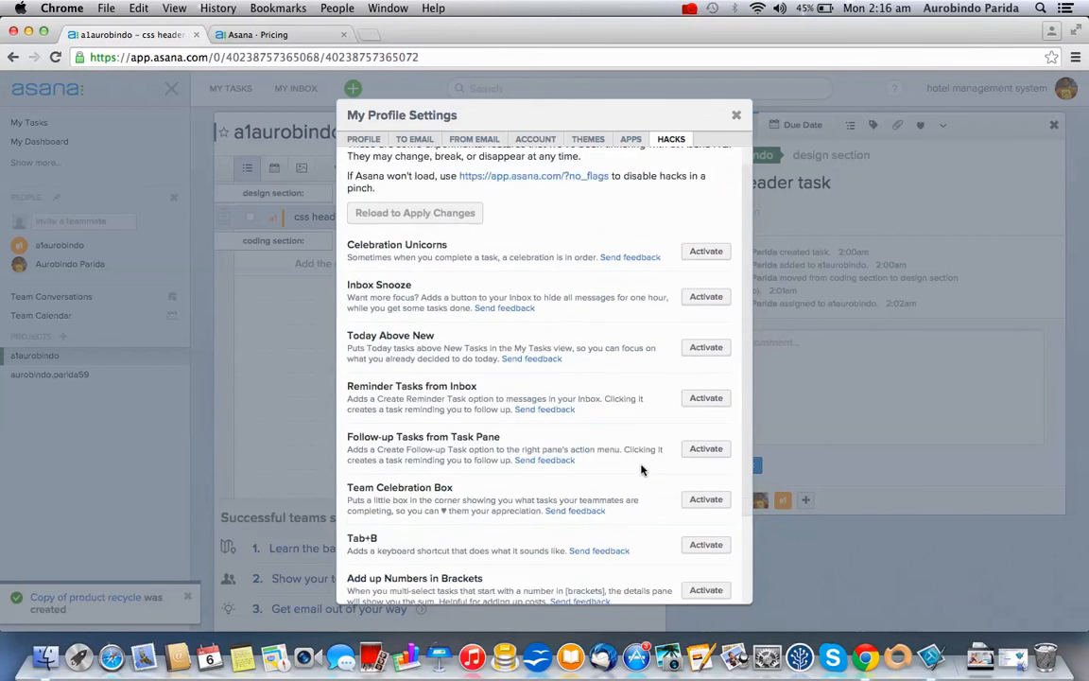
scroll(641, 469, down, 3)
scroll(449, 266, up, 3)
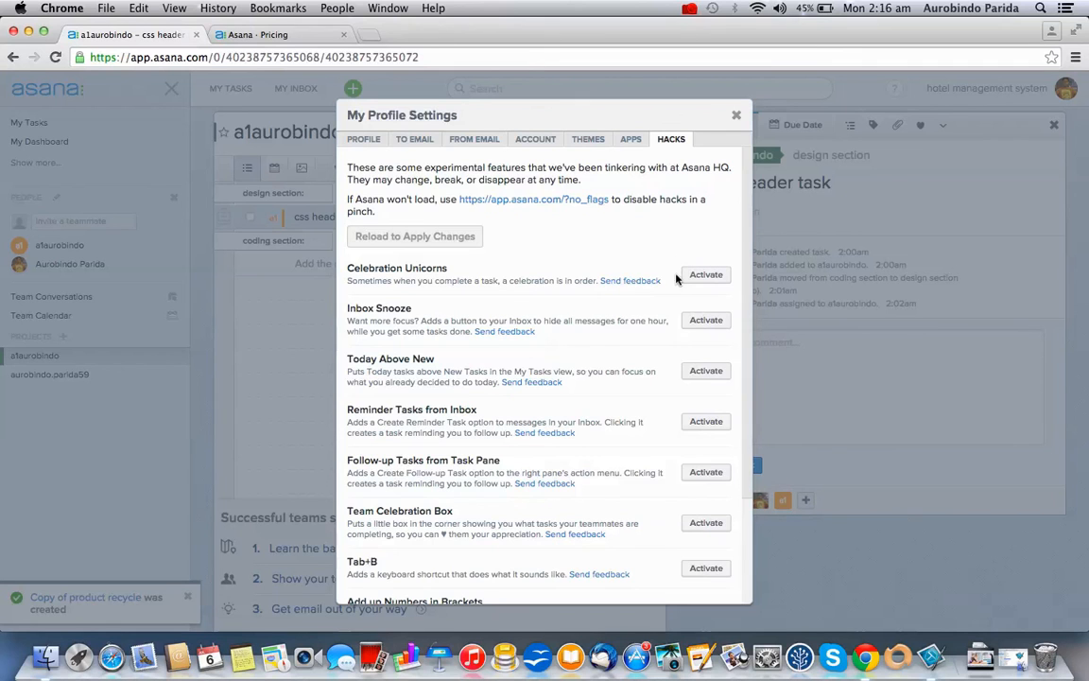
scroll(671, 321, down, 4)
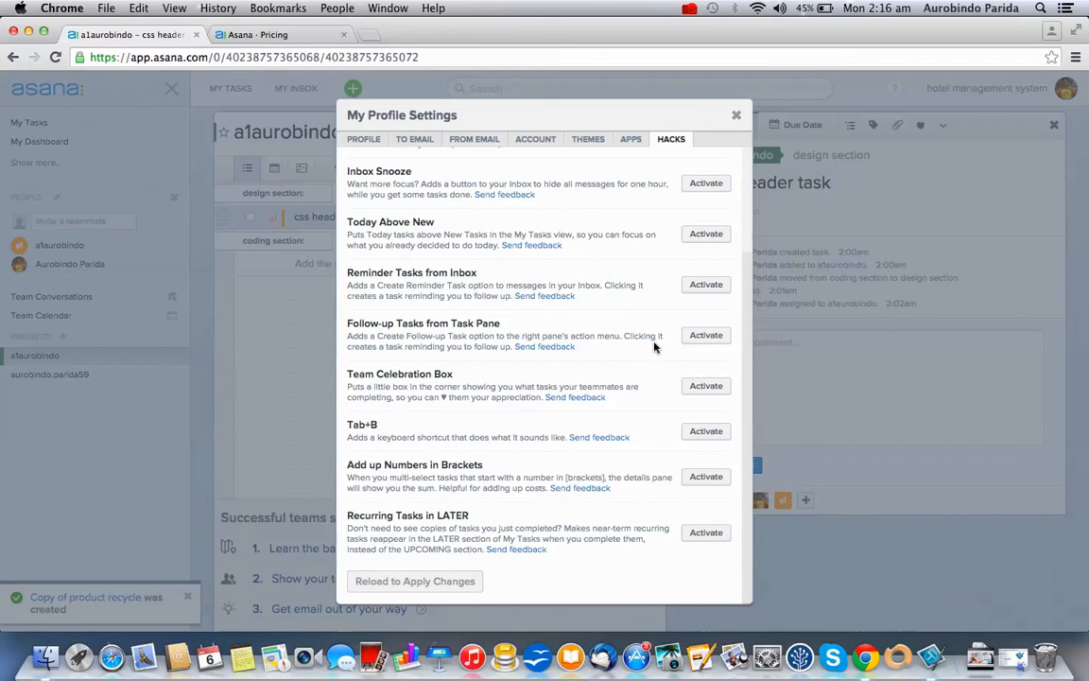
scroll(654, 347, up, 3)
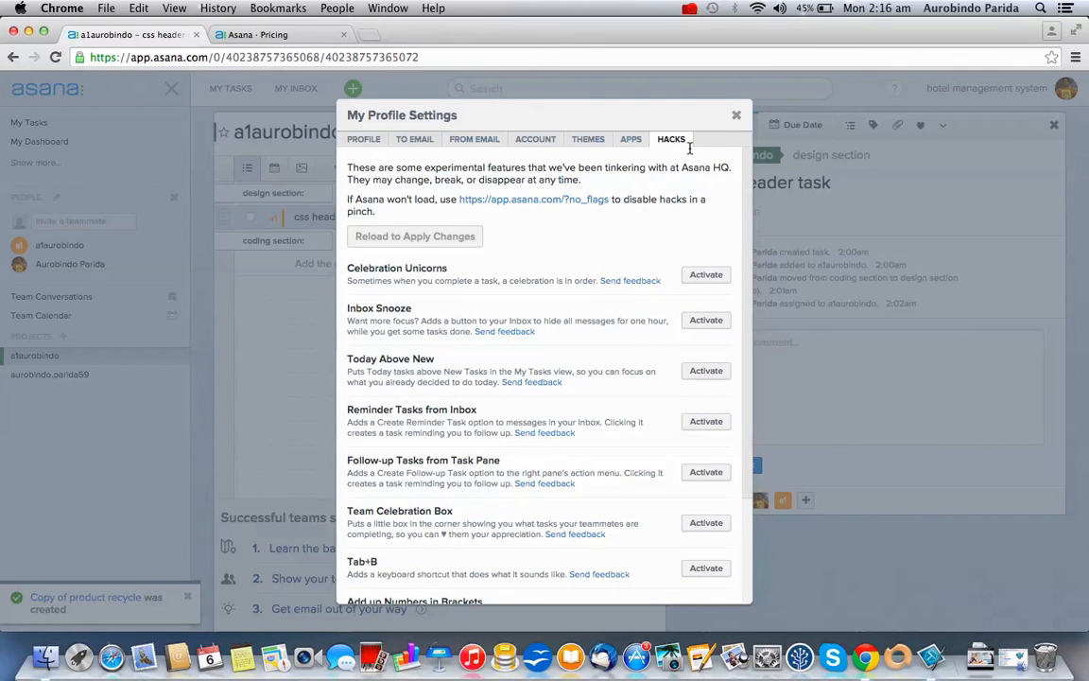
click(736, 118)
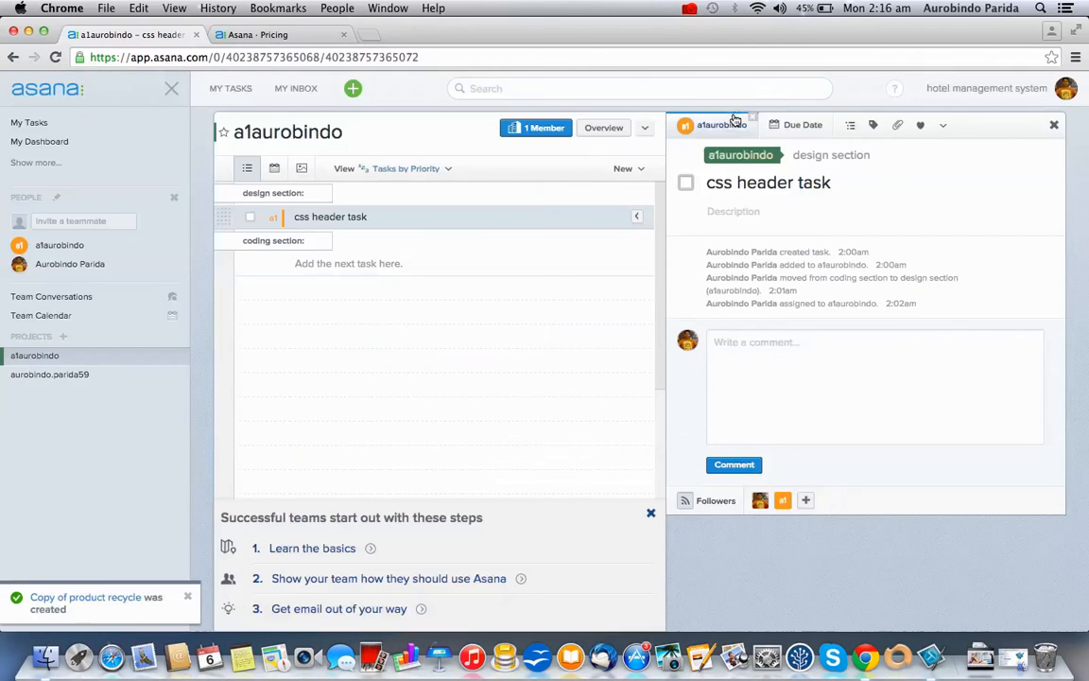
Reopen My Profile Settings, check its Apps tab, and close it again
click(1022, 92)
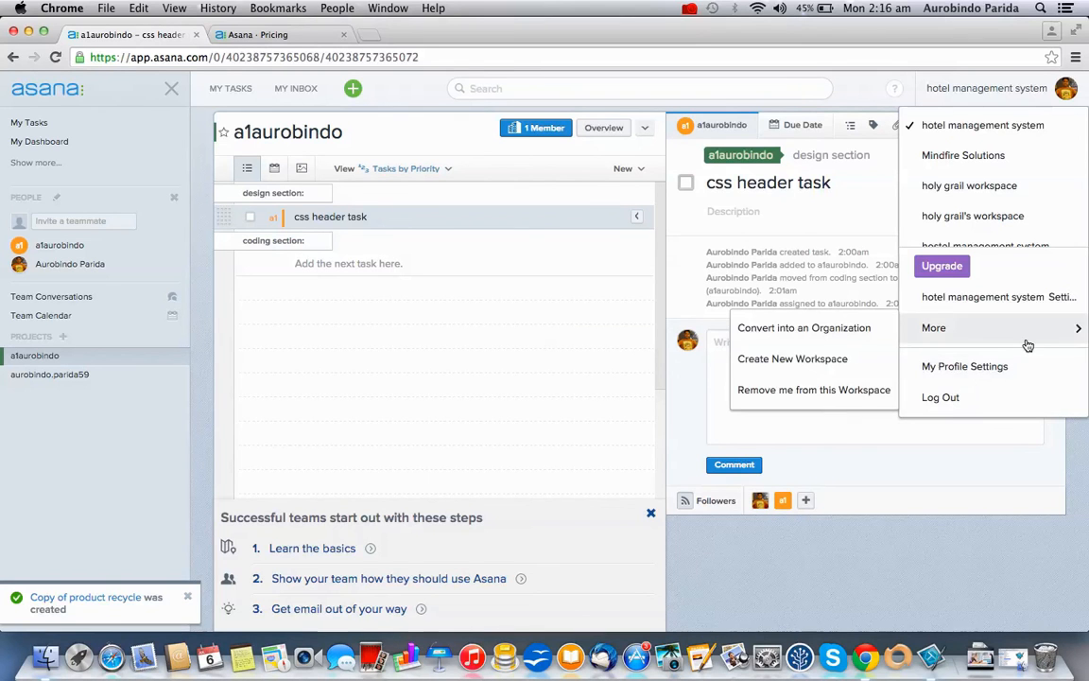
click(709, 423)
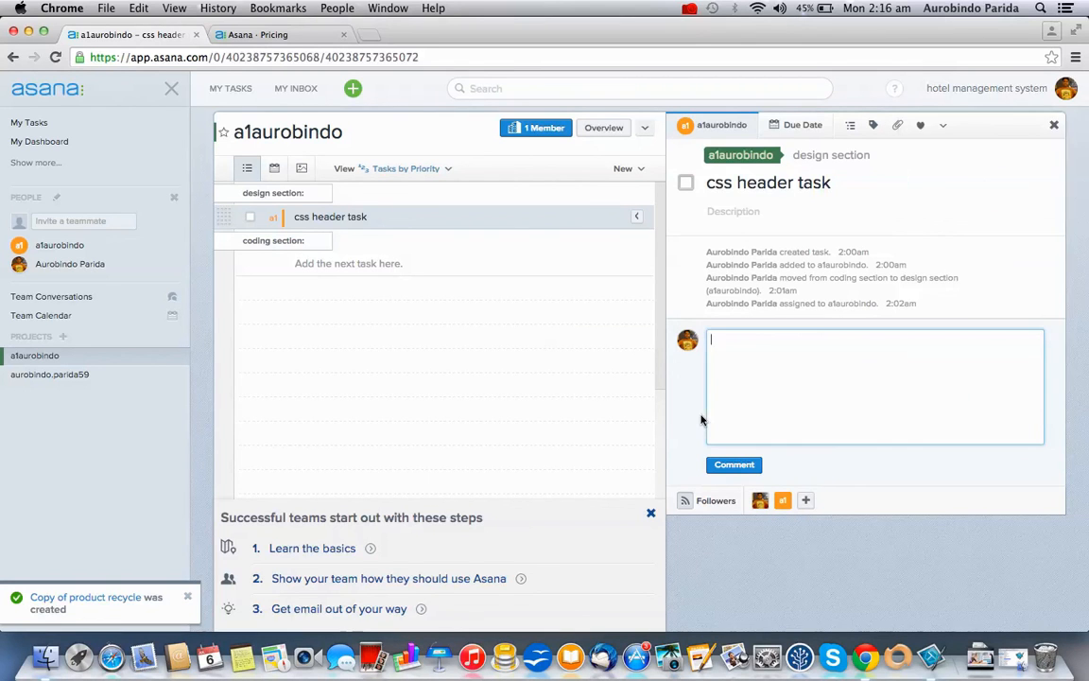
click(973, 91)
mouse_move(988, 338)
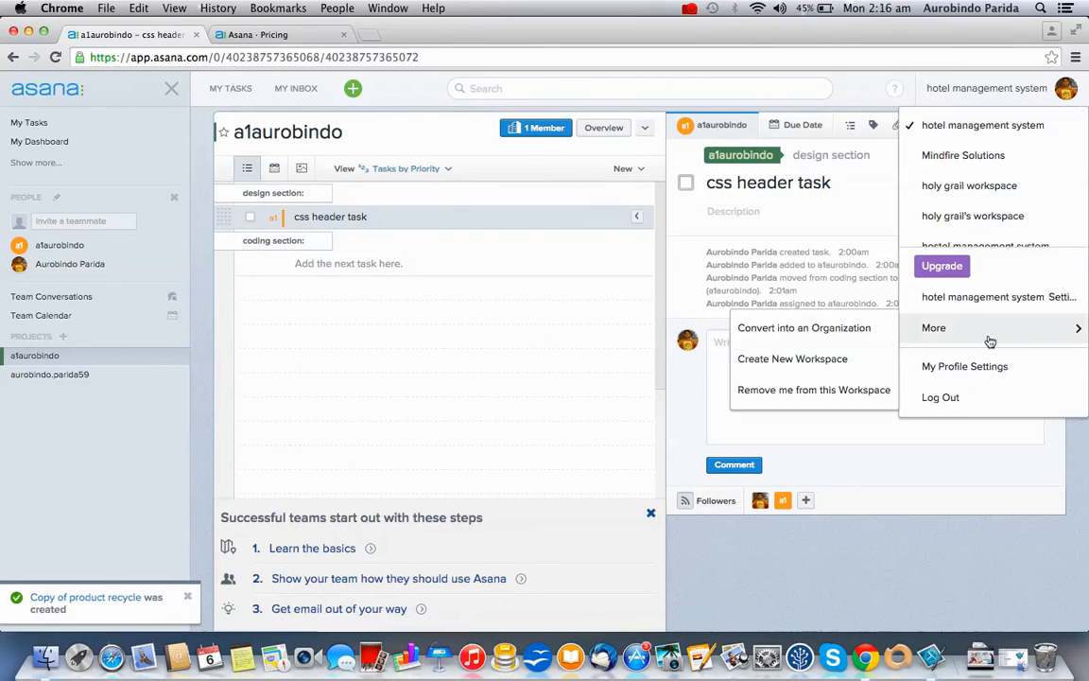
click(993, 366)
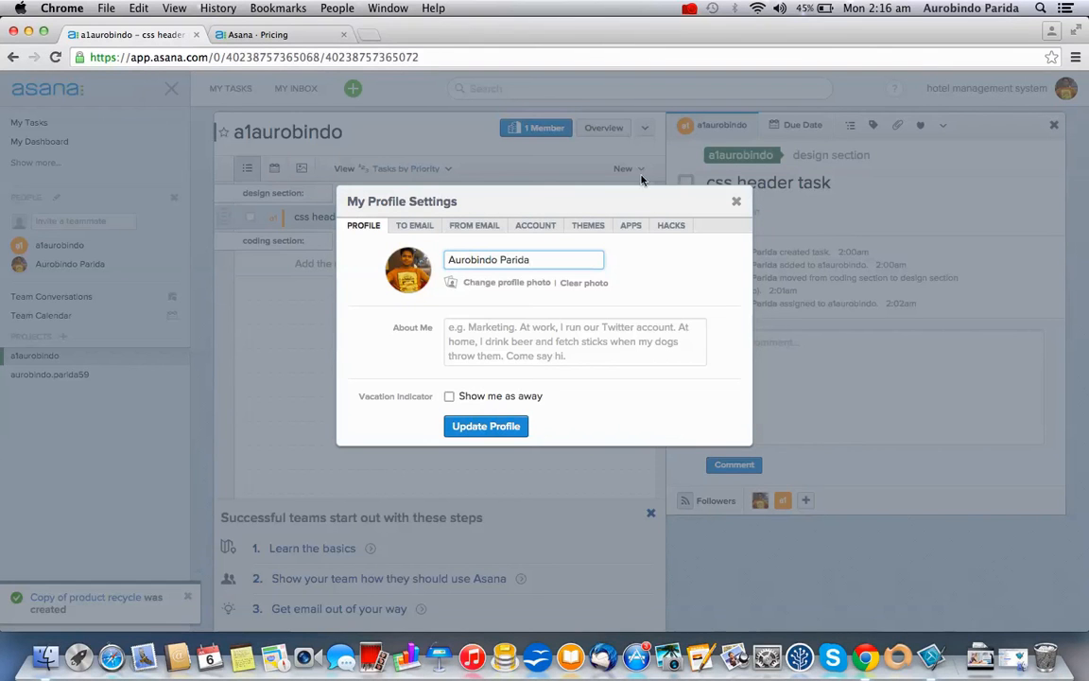
click(633, 224)
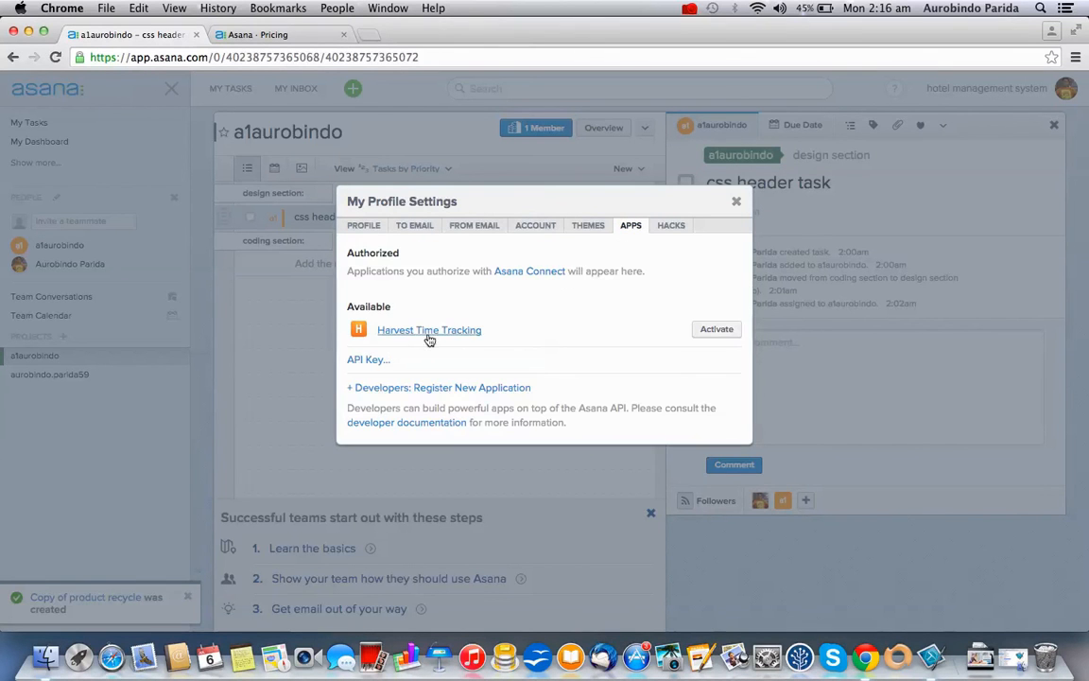
click(737, 204)
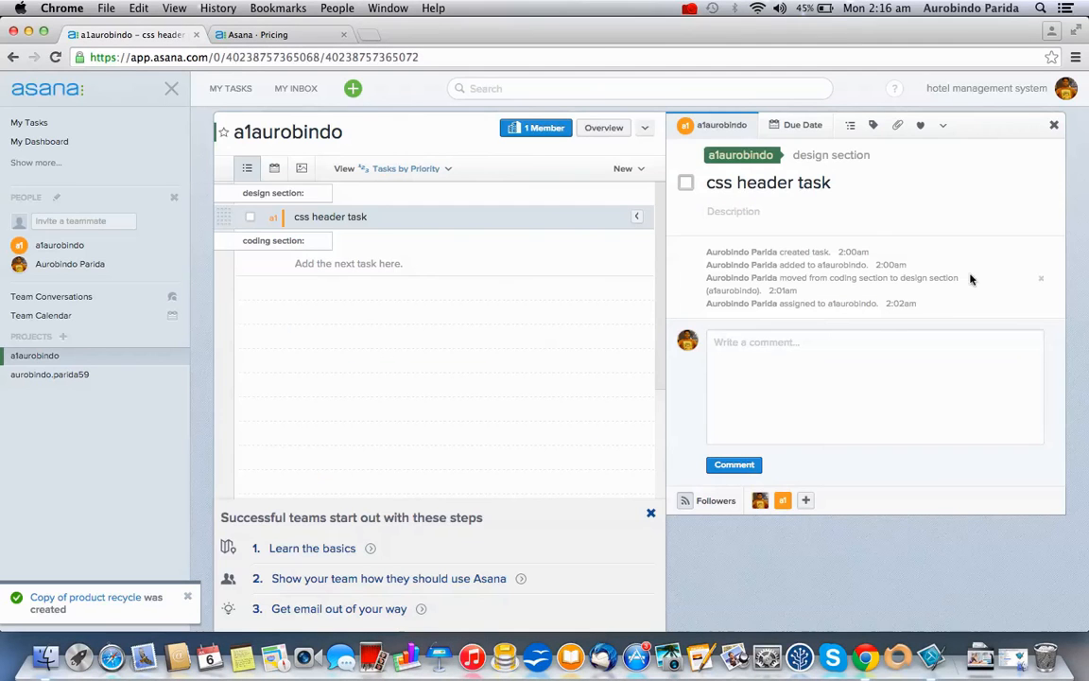
Dismiss the task's extra actions and show the a1aurobindo overview with its options
click(946, 125)
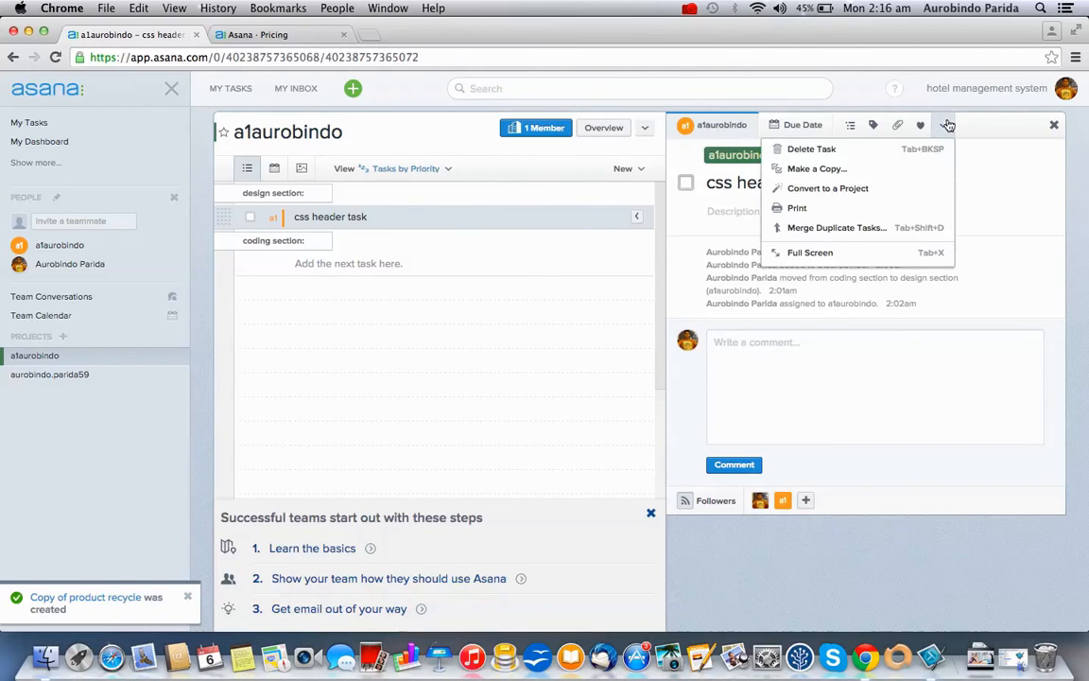
click(1004, 217)
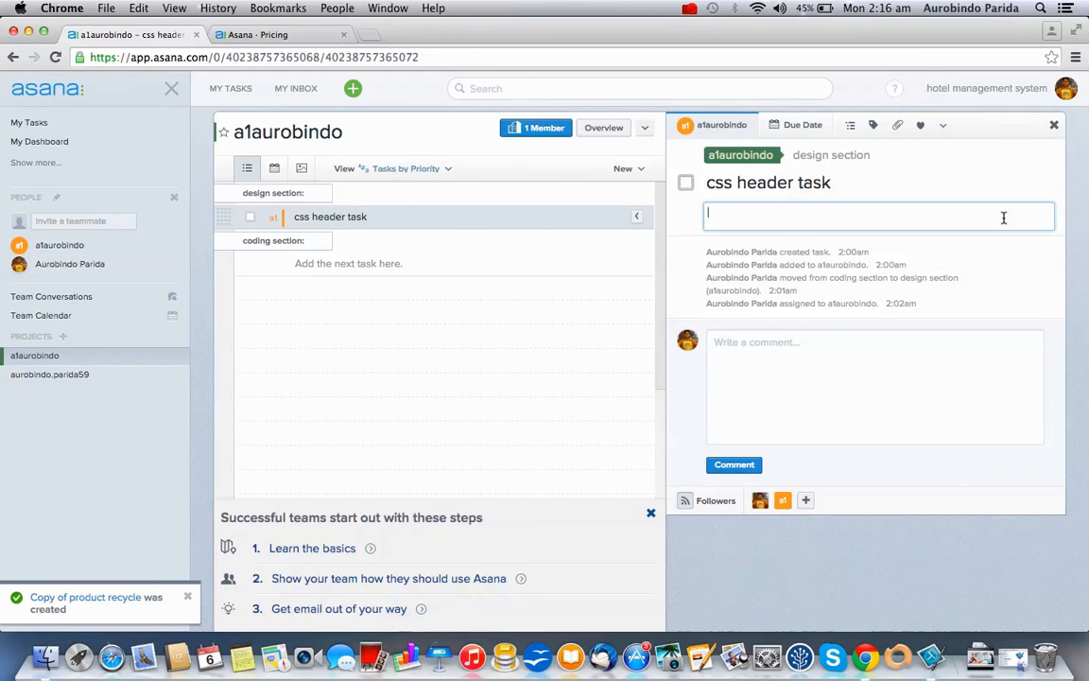
click(107, 357)
click(172, 356)
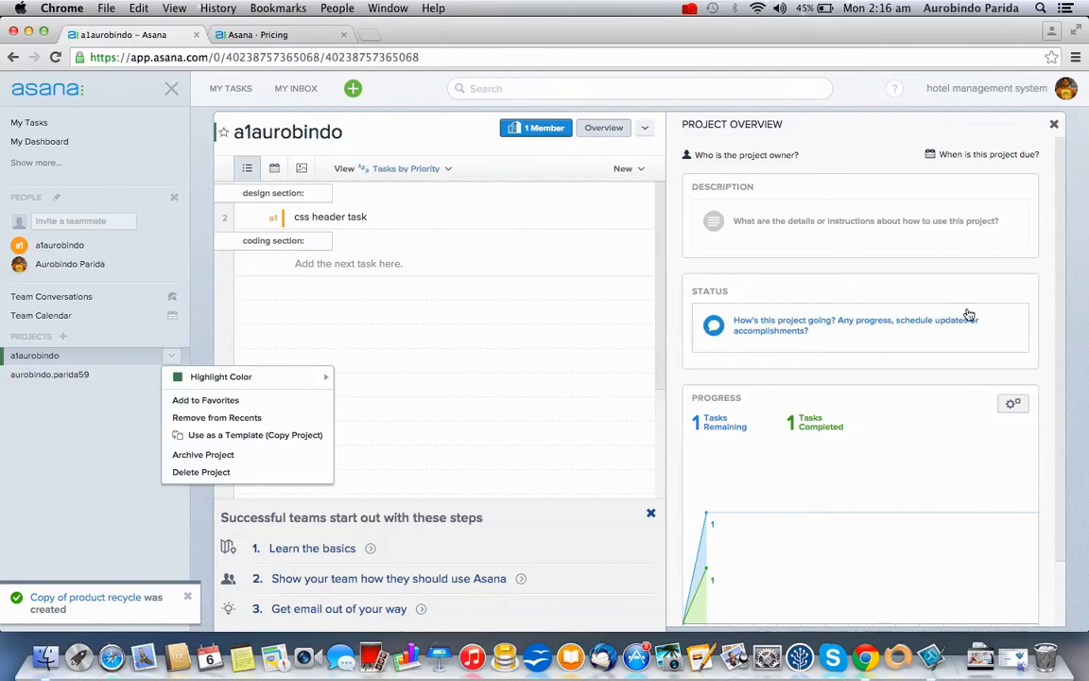
Open the avatar dropdown listing hotel management system, Mindfire Solutions and holy grail workspaces
click(689, 8)
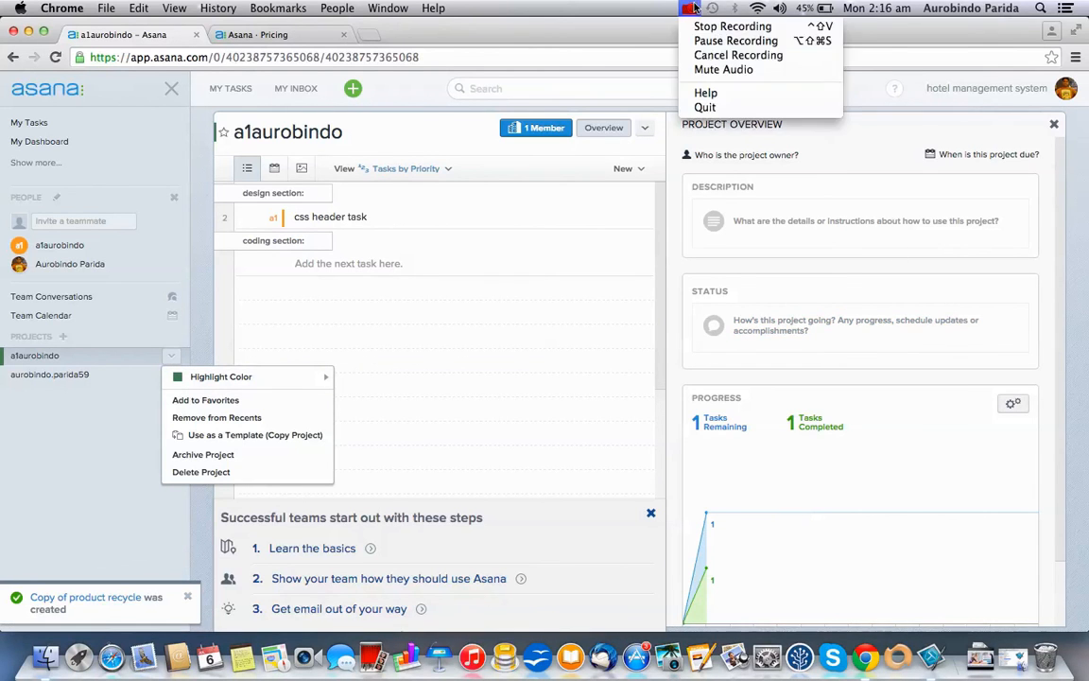
click(728, 39)
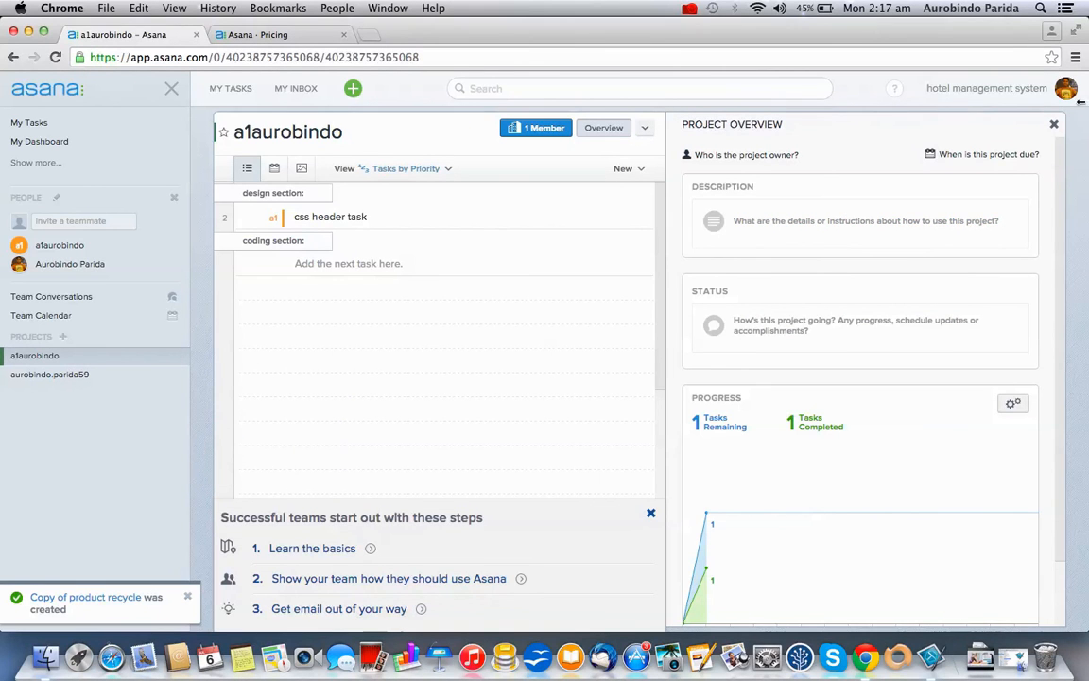
click(1066, 89)
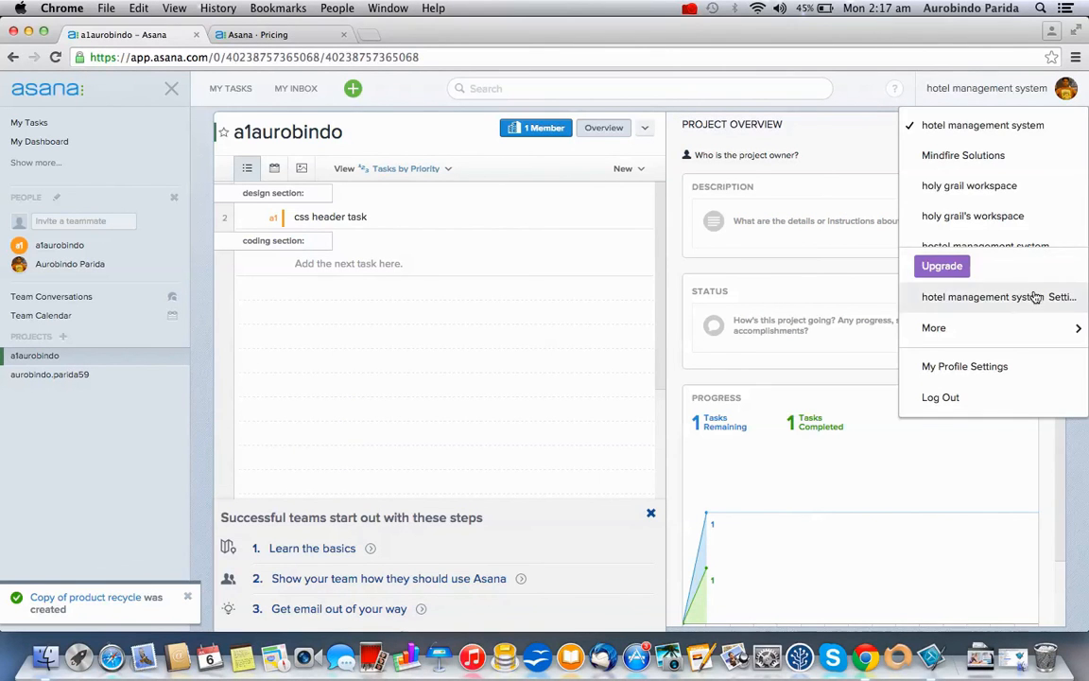
mouse_move(1033, 331)
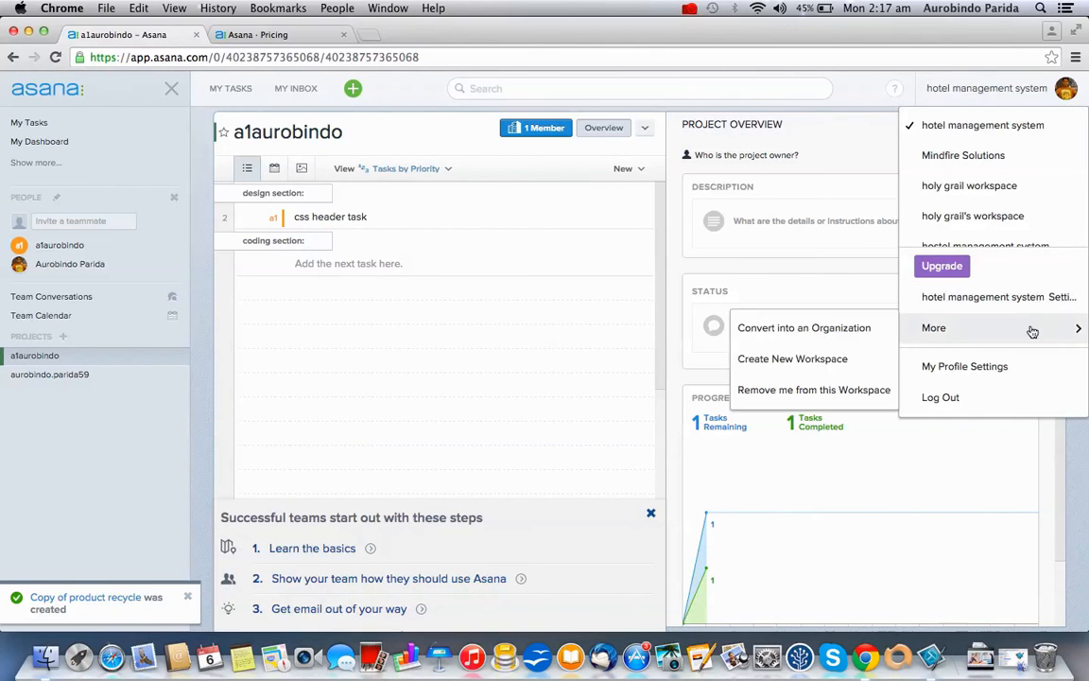
Check the hotel management system workspace's name and members, then enable its Harvest integration
click(993, 297)
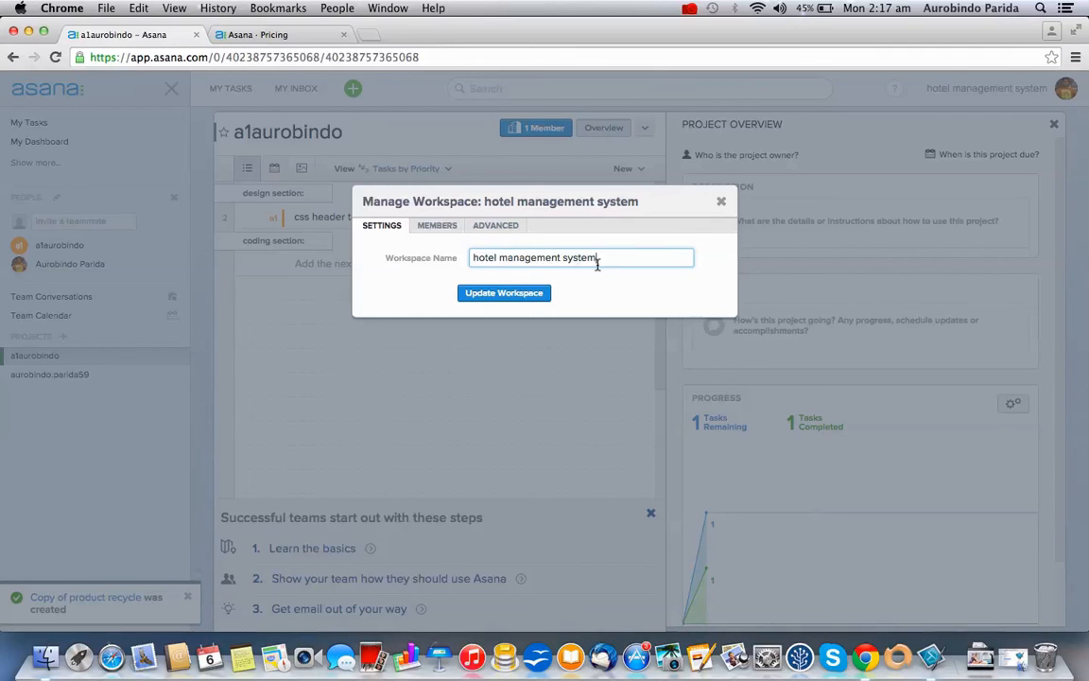
drag(604, 257, 467, 261)
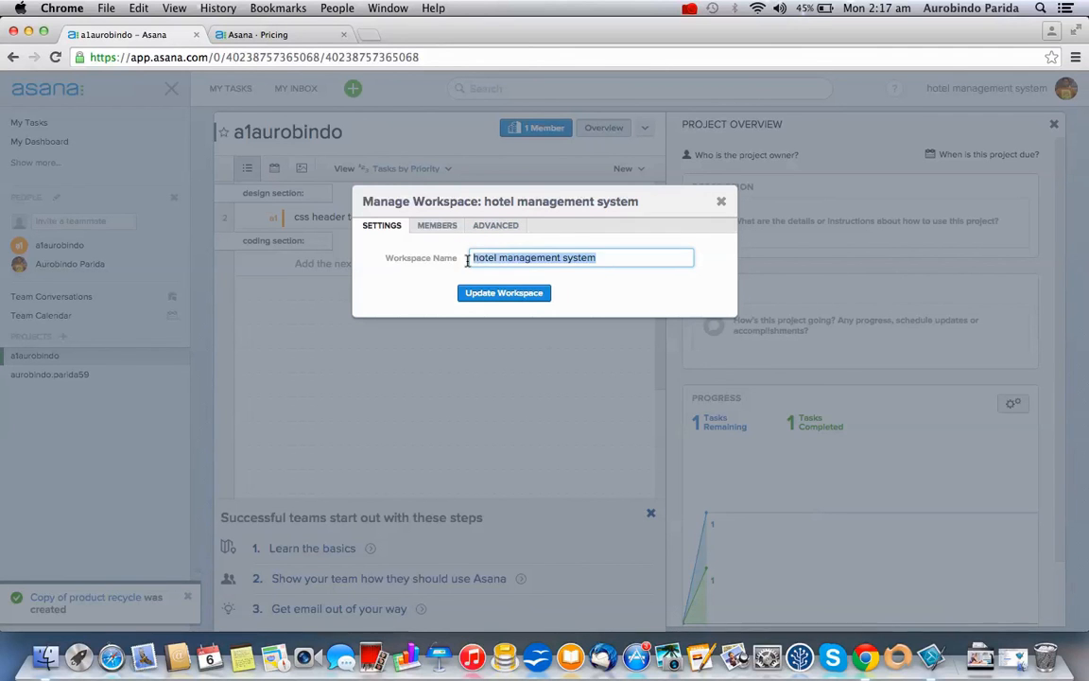
click(433, 225)
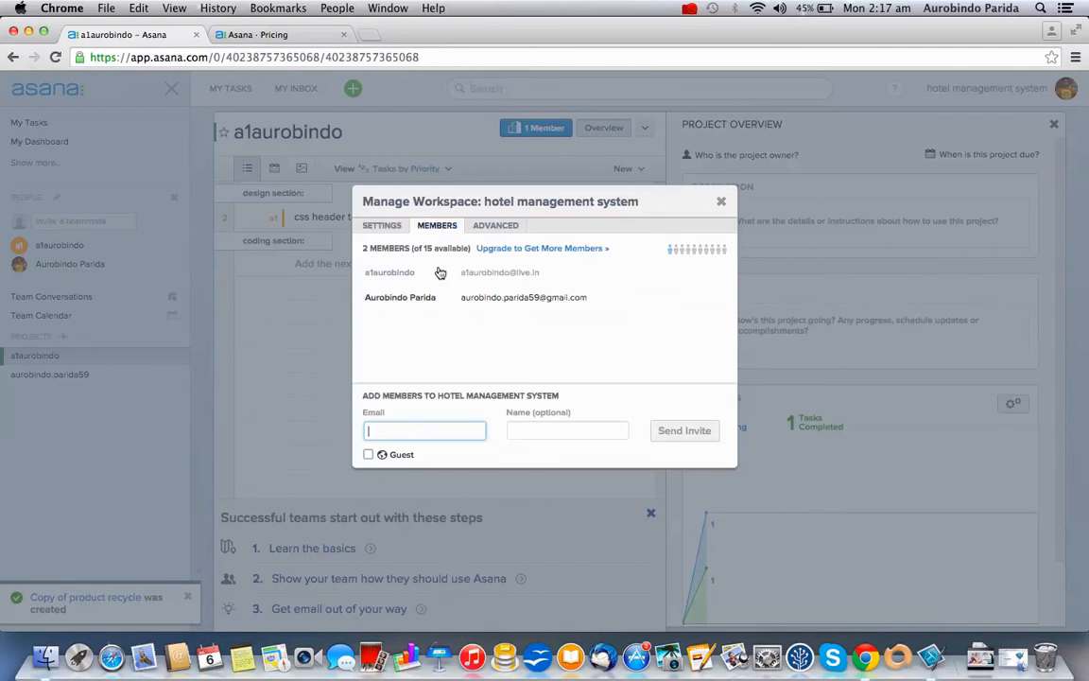
click(499, 227)
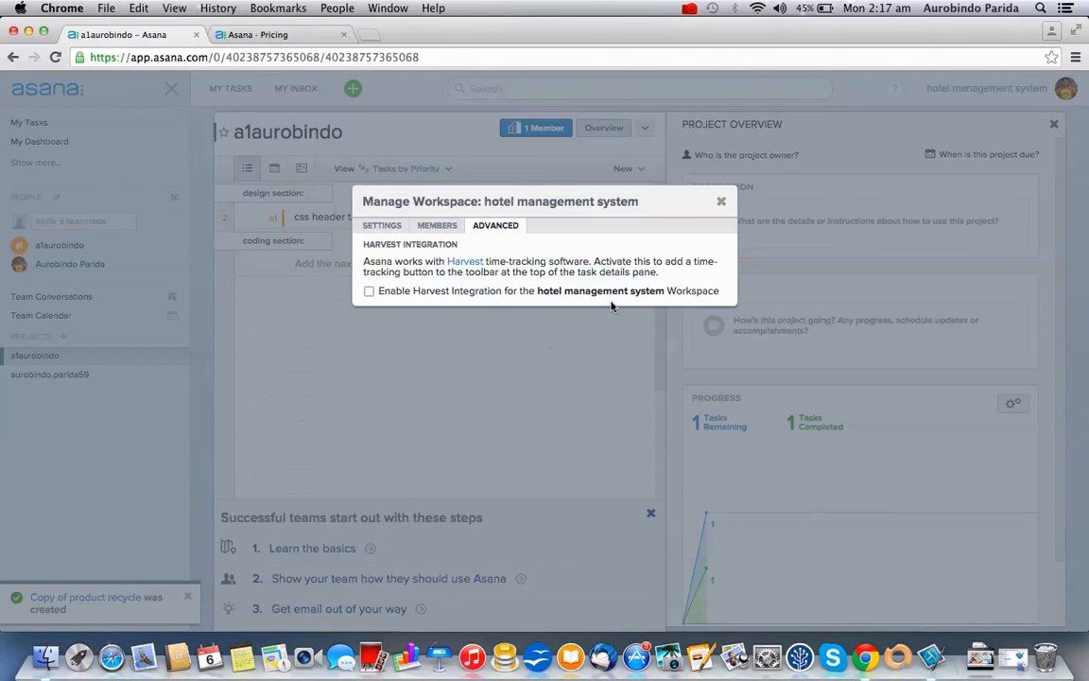
click(370, 292)
click(721, 202)
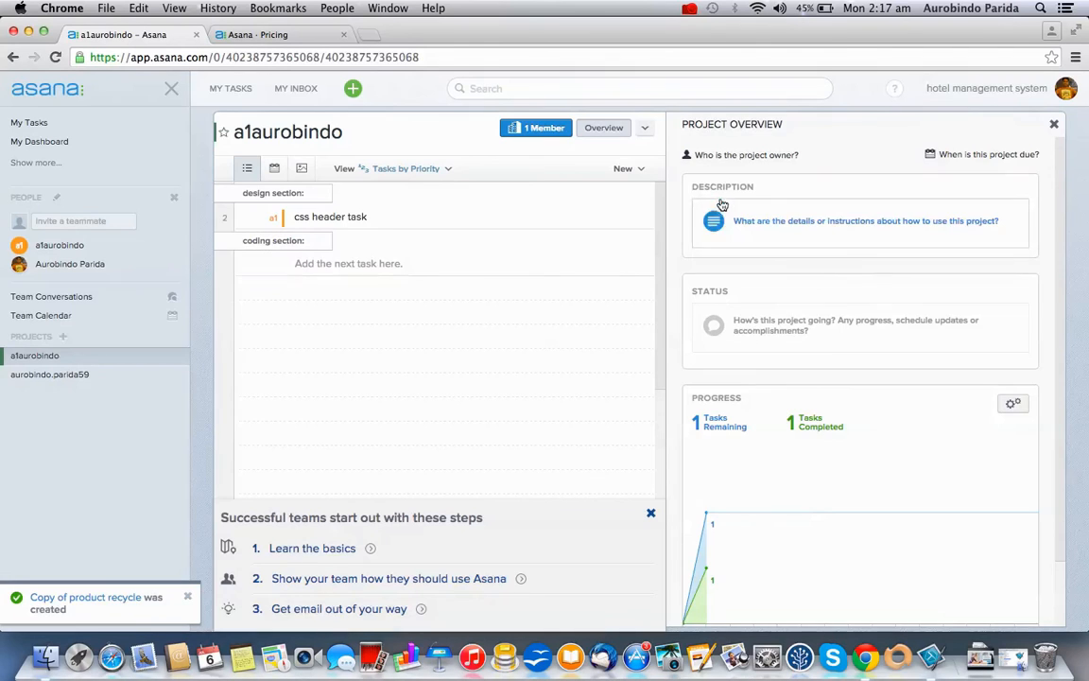
Add a task named 'task demo' under the coding section, then reopen the css header task
click(369, 216)
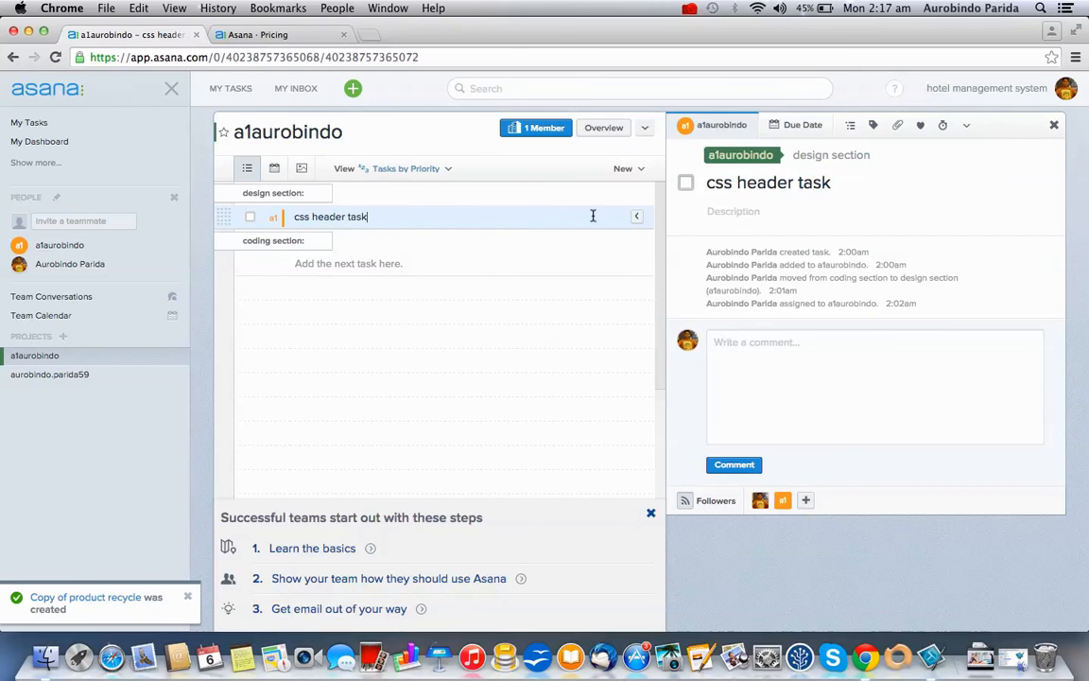
click(530, 274)
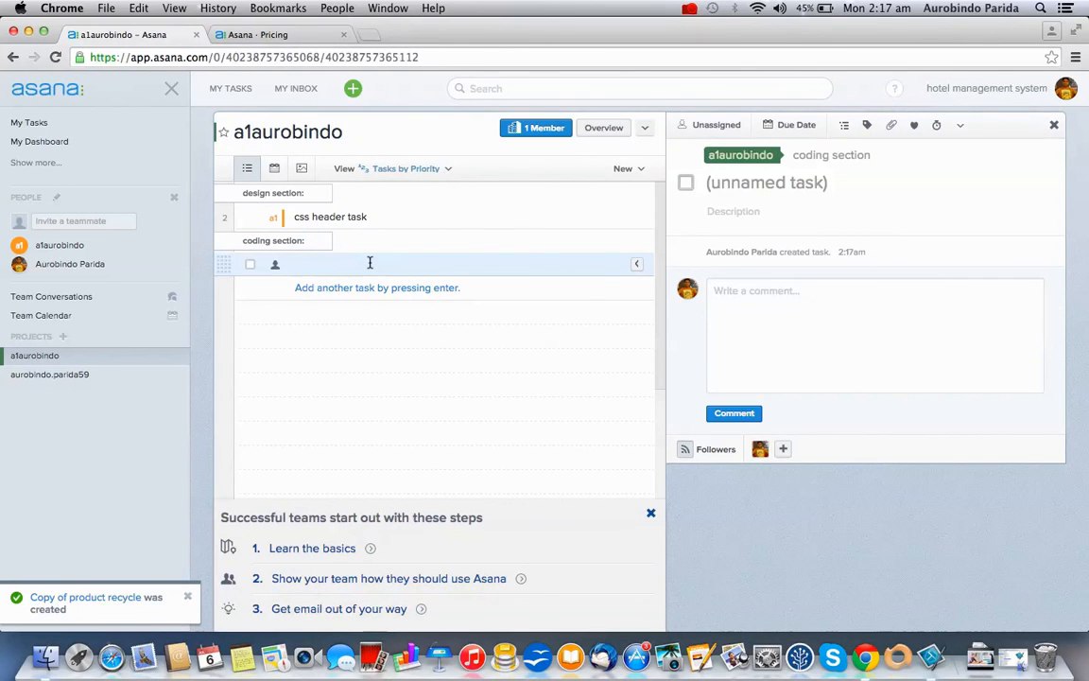
text(task demo)
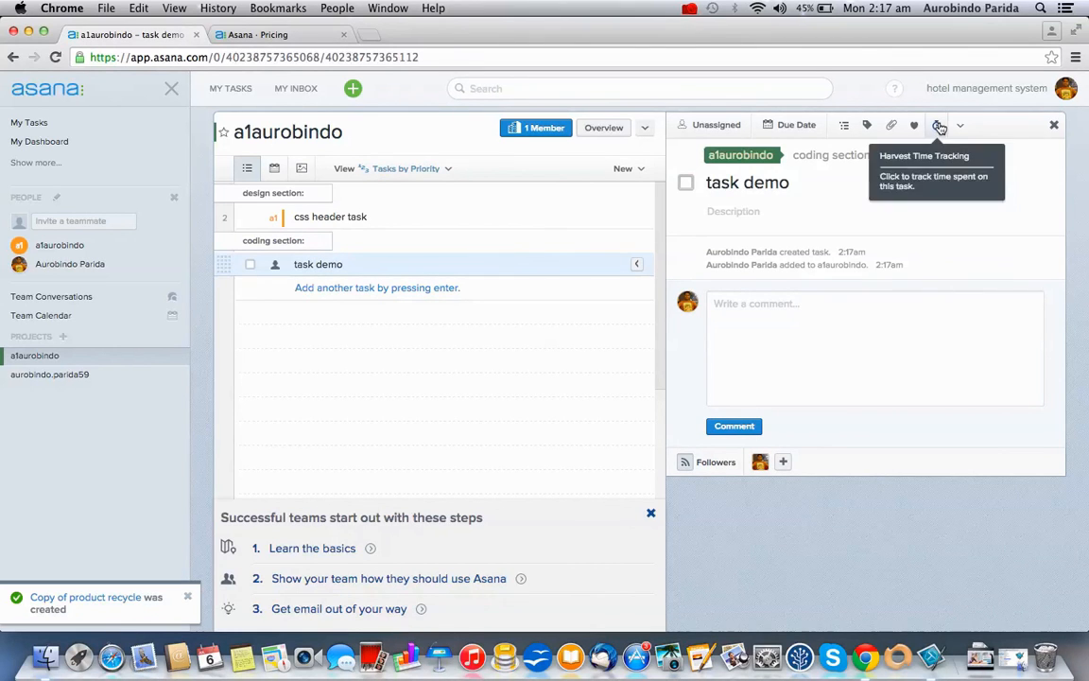
click(591, 218)
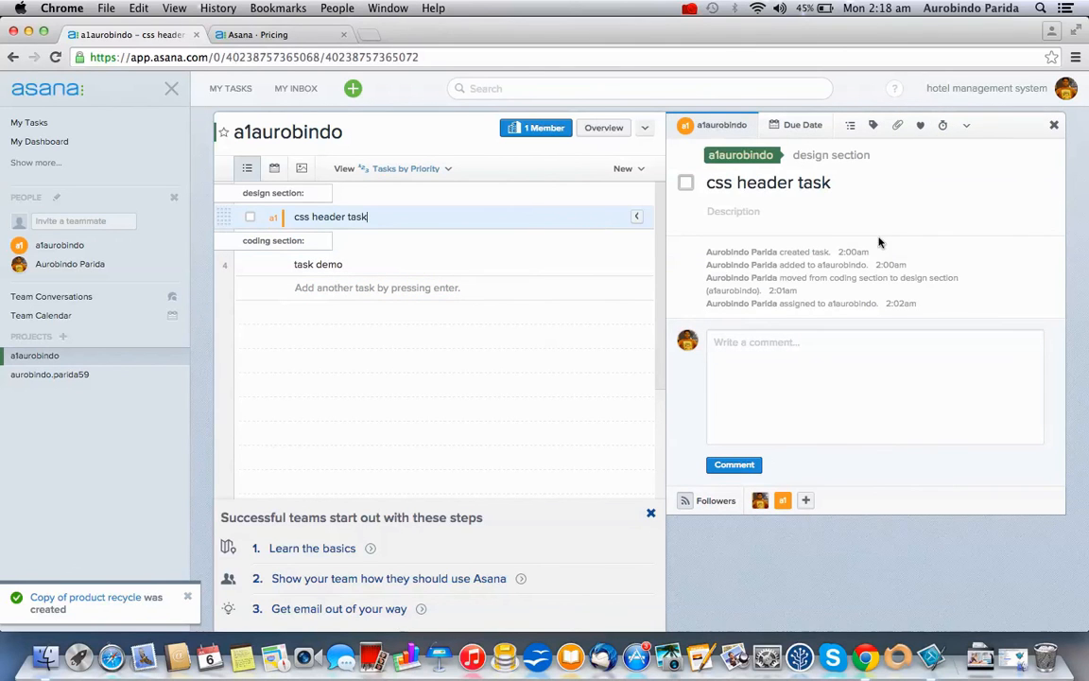
Start a Harvest timer on css header under mindfire project, Graphic Design, then stop it at 0:00
click(943, 130)
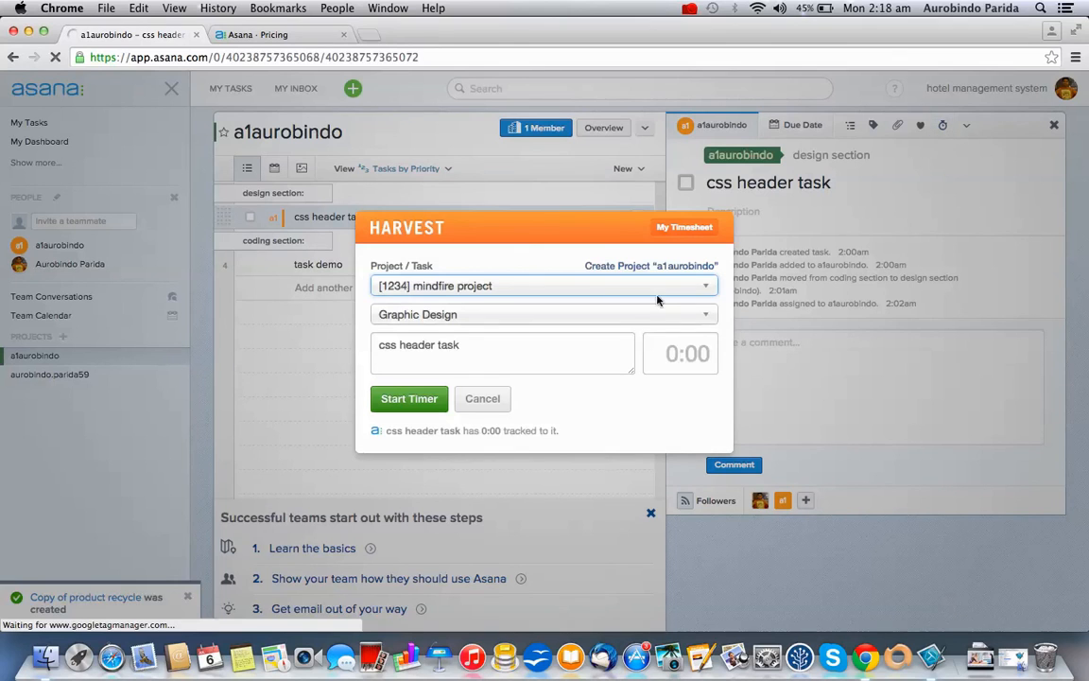
click(408, 398)
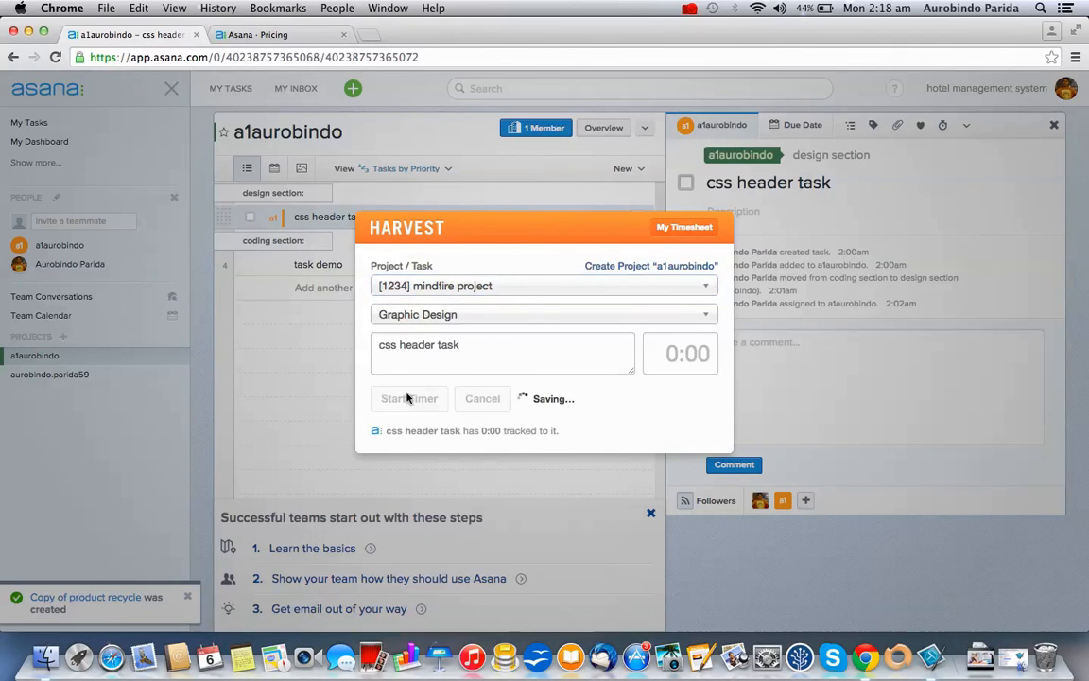
click(916, 386)
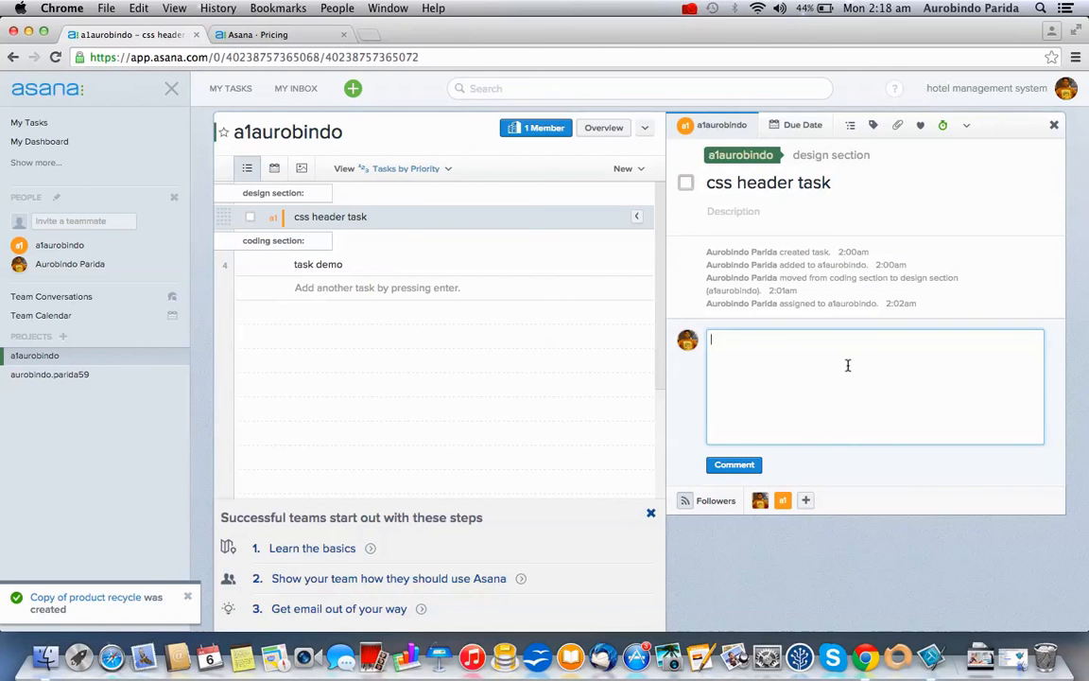
click(942, 125)
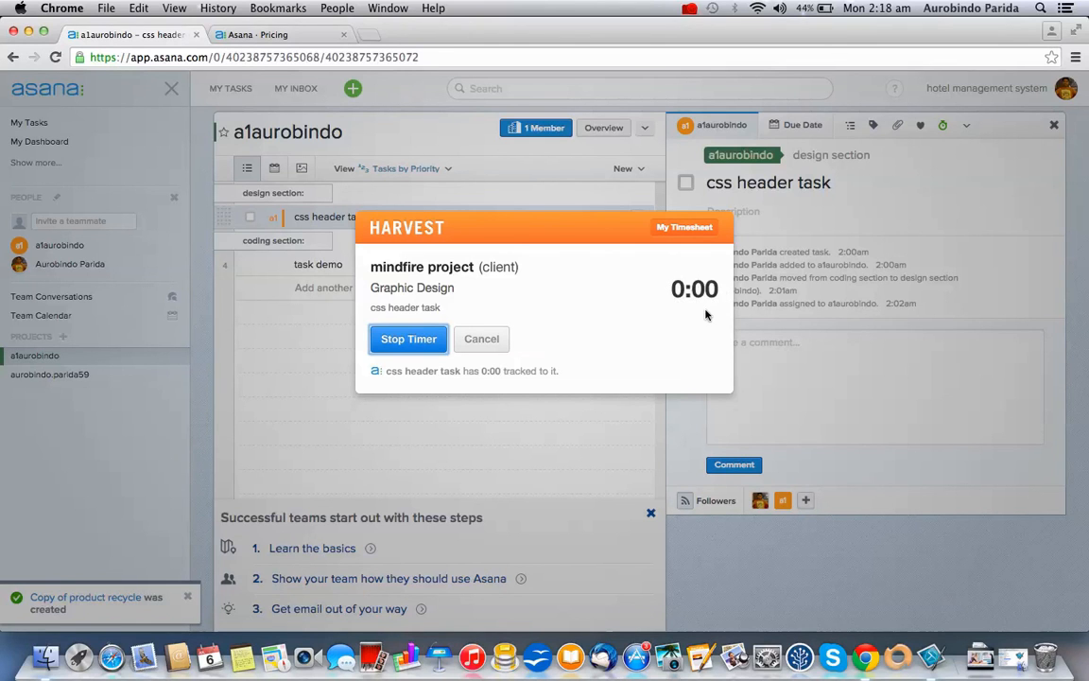
click(401, 342)
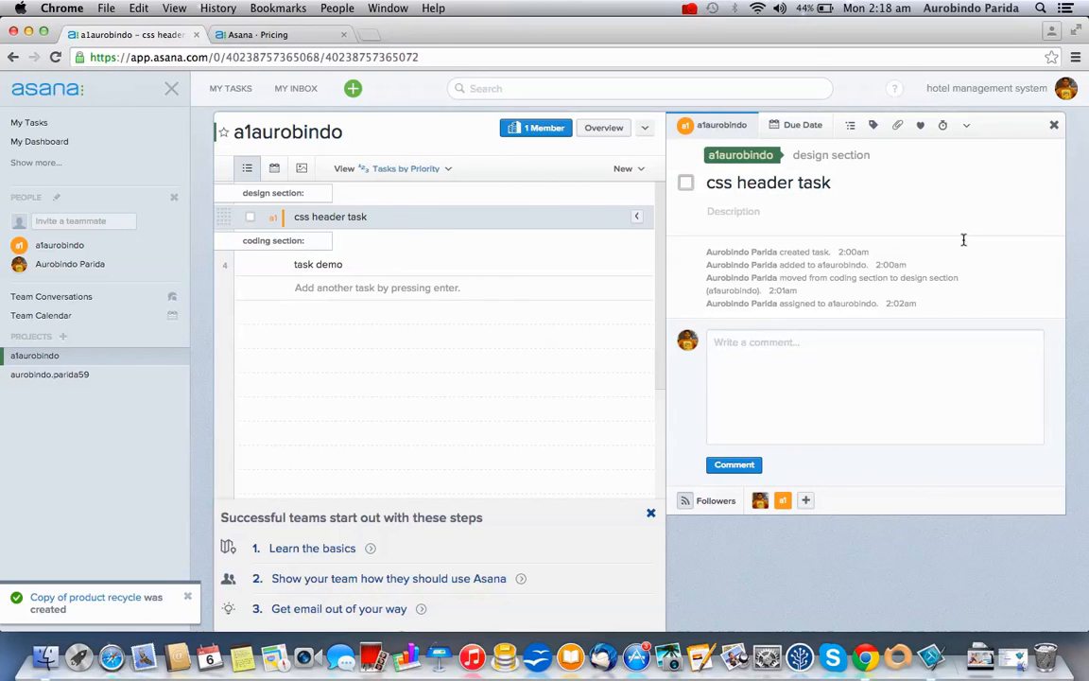
click(973, 354)
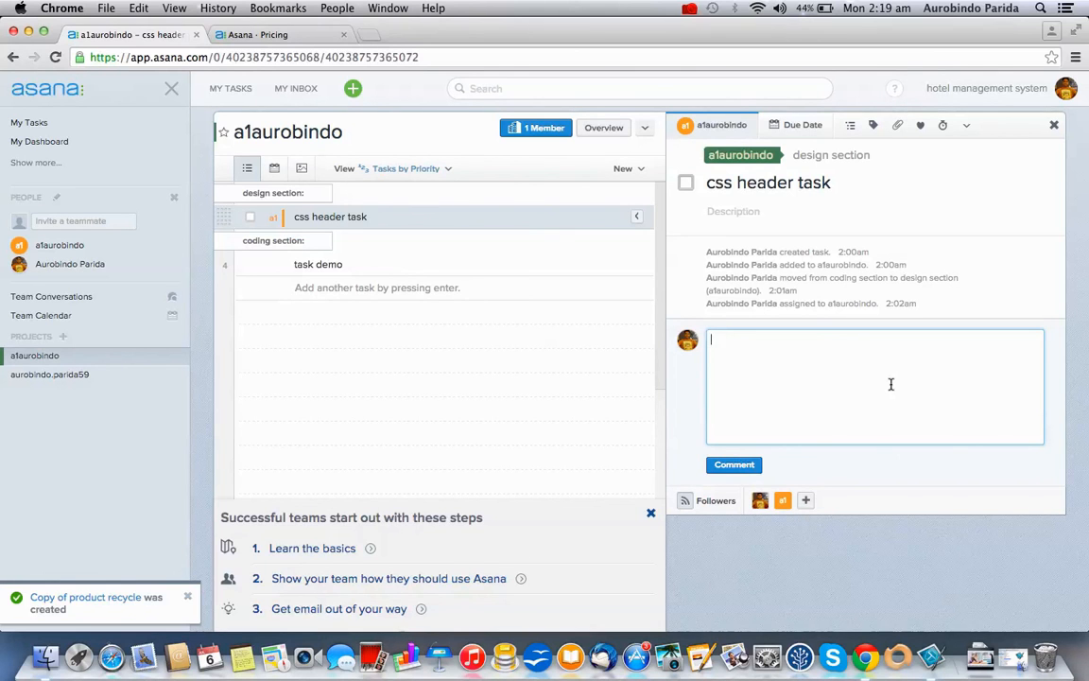
click(689, 7)
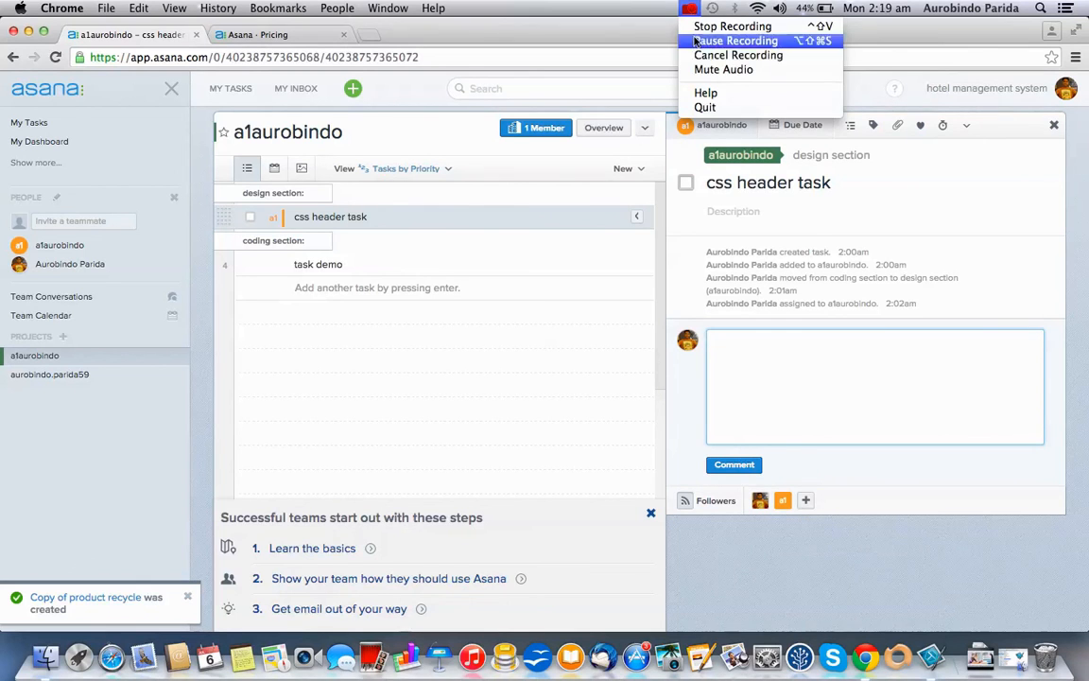